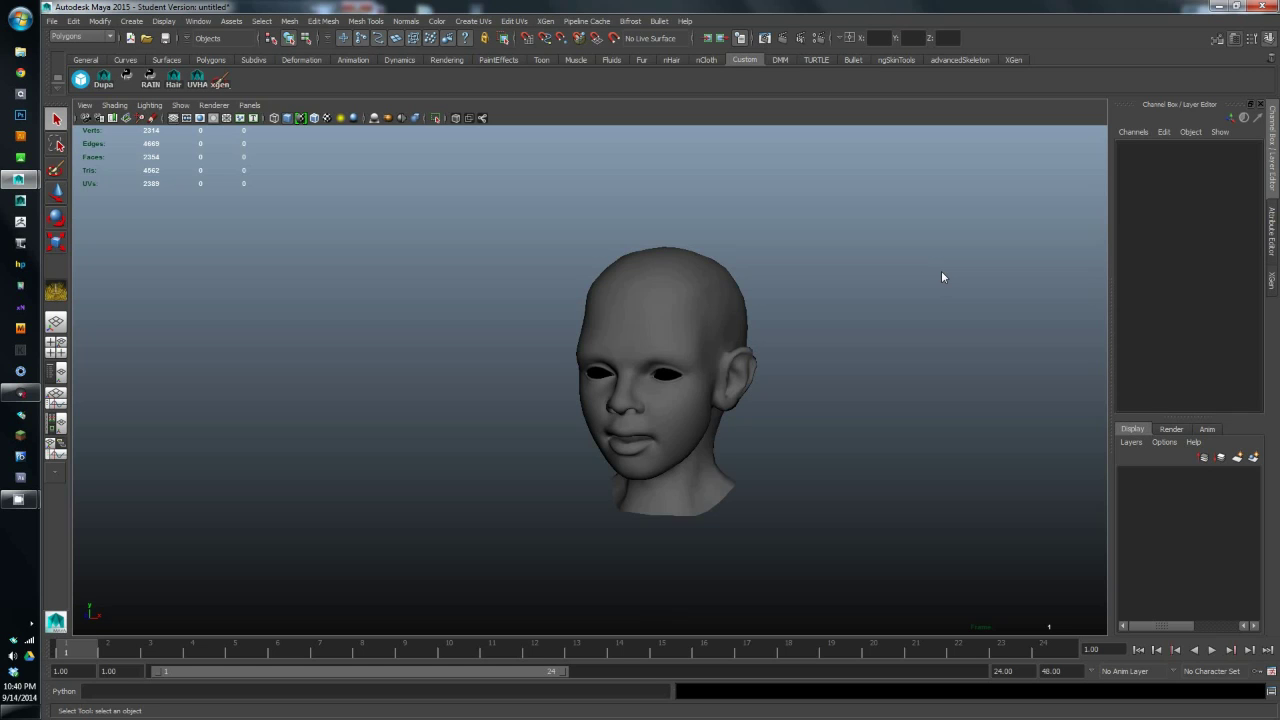
- Select the head mesh and examine its wireframe topology from the front, three-quarter and side angles
alt+drag(942, 277, 602, 390)
click(602, 390)
alt+drag(690, 398, 703, 317)
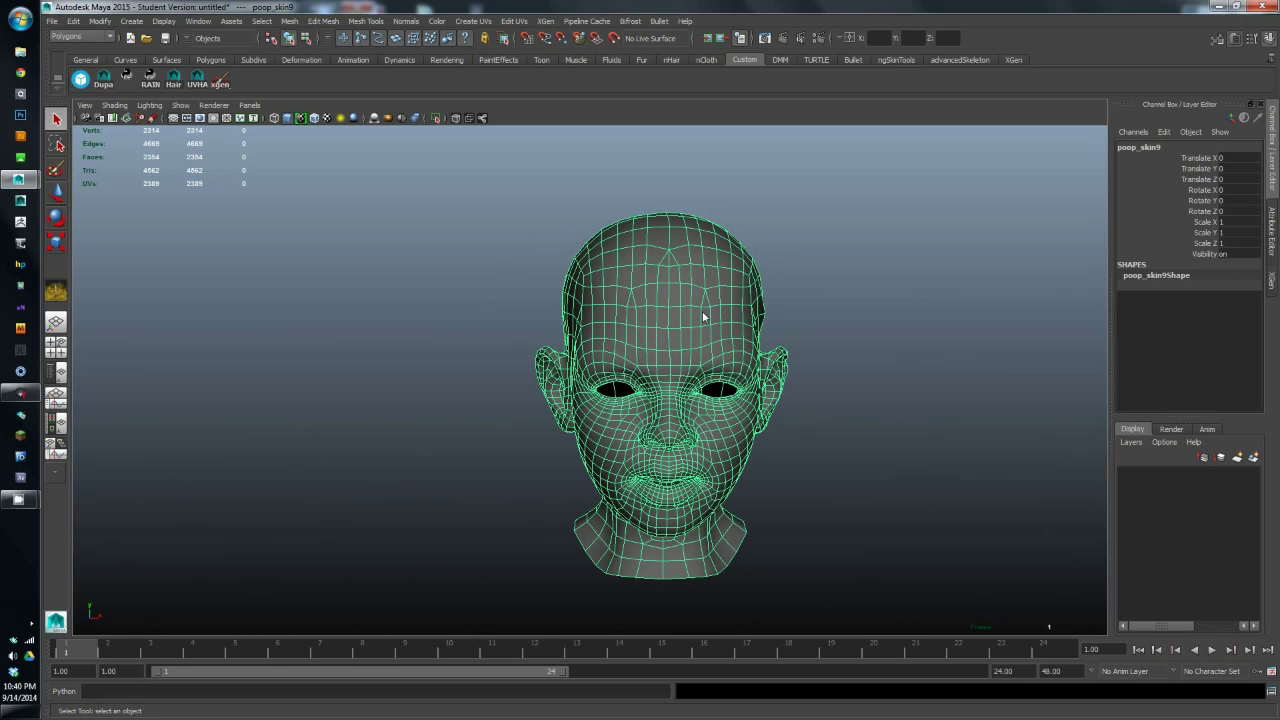
alt+drag(753, 341, 728, 398)
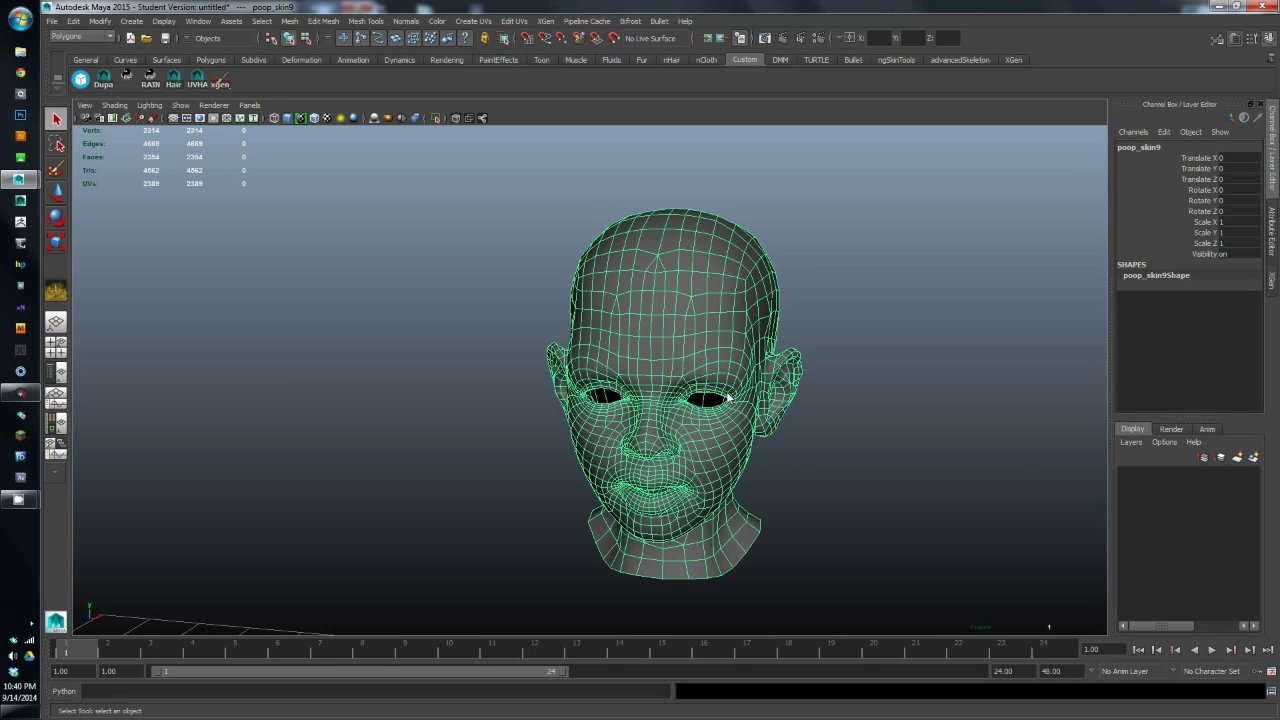
alt+drag(728, 398, 530, 382)
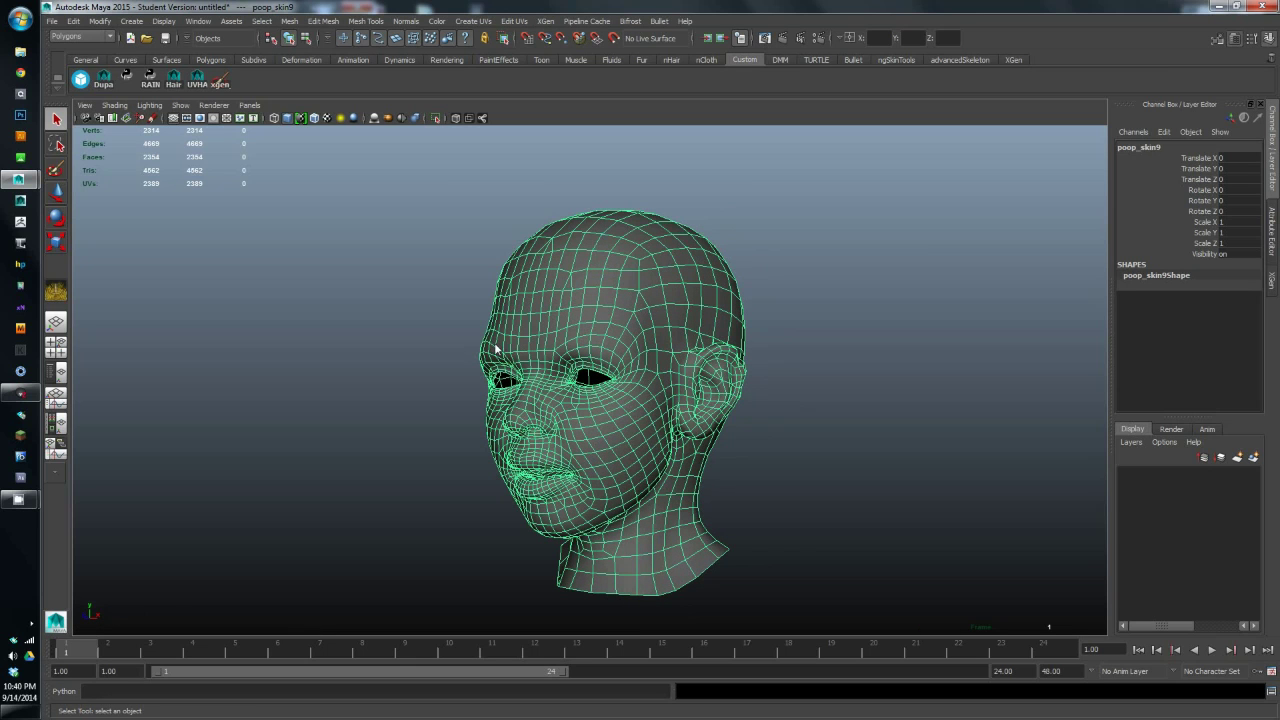
alt+drag(441, 293, 571, 357)
alt+right_drag(571, 357, 549, 357)
alt+drag(549, 357, 555, 320)
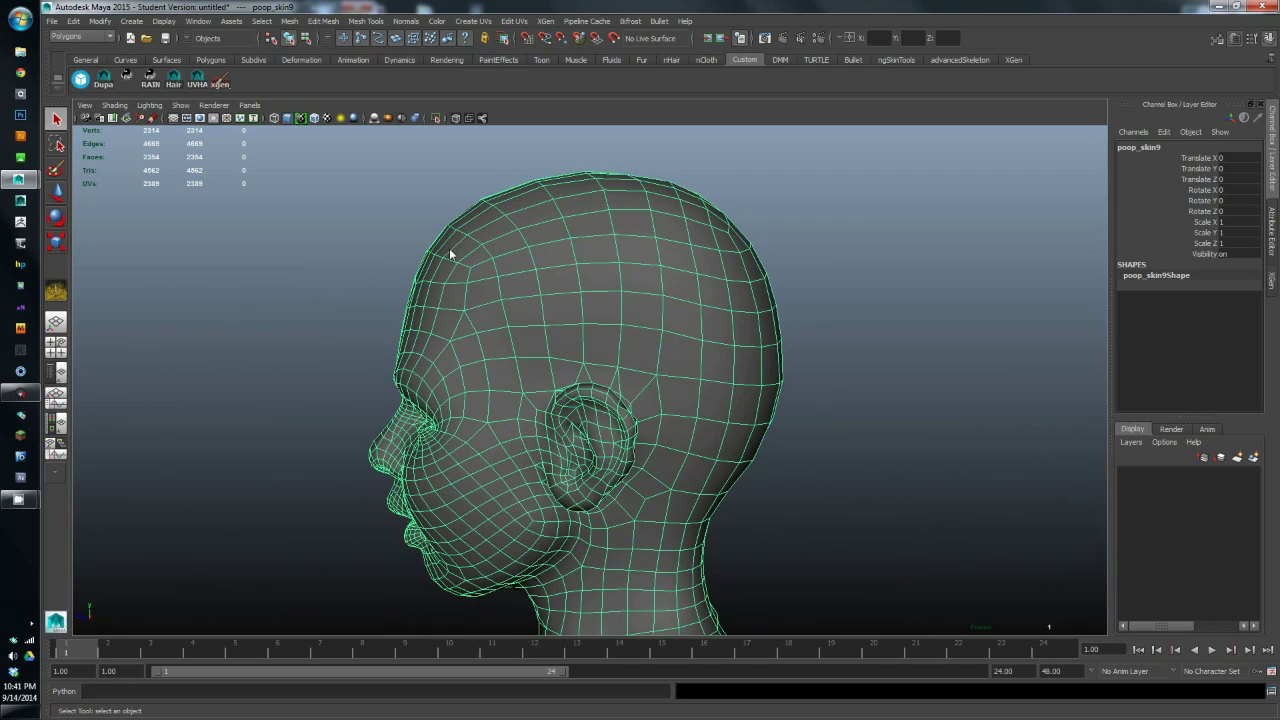
alt+drag(460, 231, 660, 341)
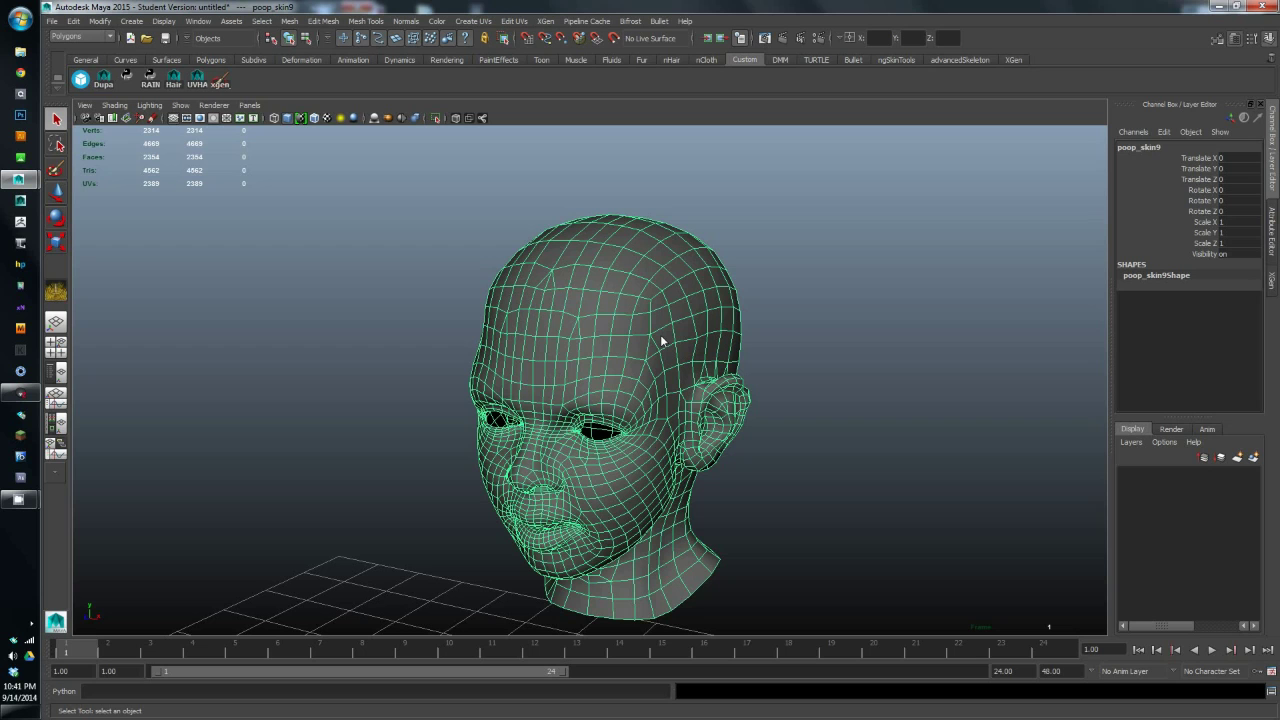
alt+drag(678, 370, 566, 374)
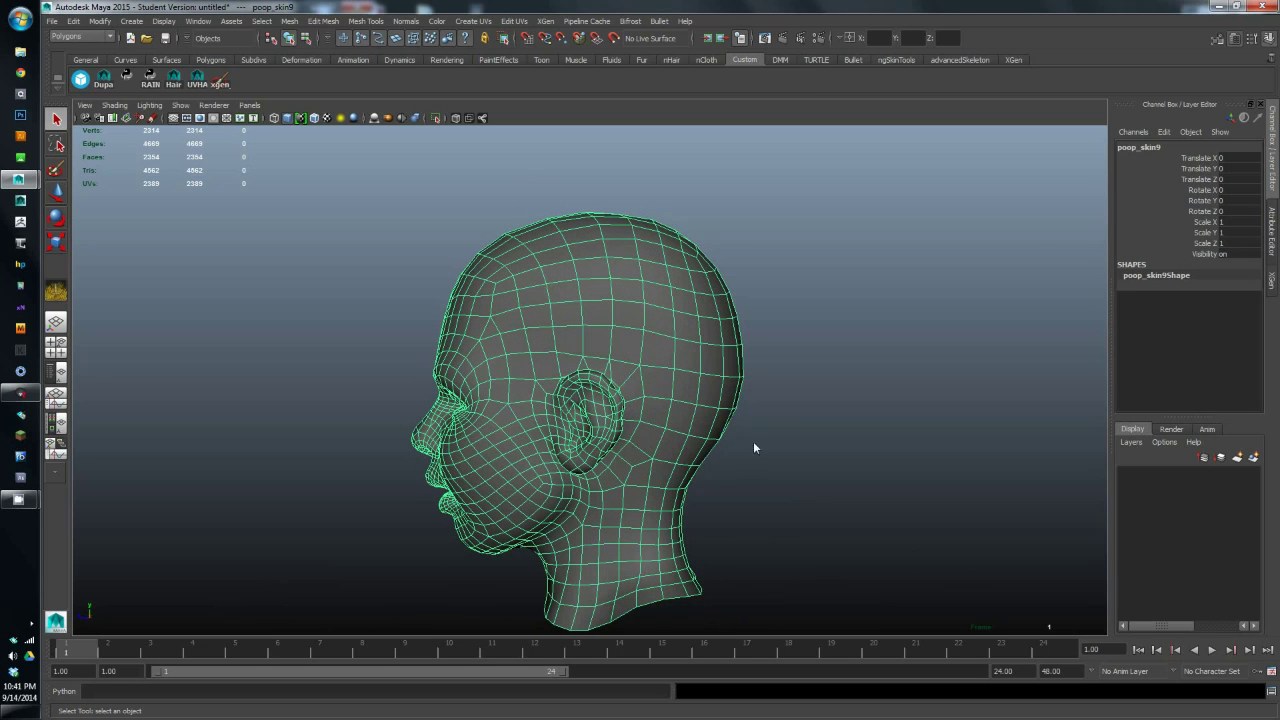
- Switch to the side view, frame the head, and set the mesh to face selection mode
key(space)
key(space)
alt+middle_drag(496, 128, 552, 323)
alt+right_drag(553, 325, 834, 504)
key(f)
alt+right_drag(638, 343, 666, 346)
right_drag(609, 186, 611, 229)
key(f)
alt+middle_drag(741, 264, 757, 297)
alt+right_drag(757, 297, 870, 500)
alt+middle_drag(770, 392, 754, 392)
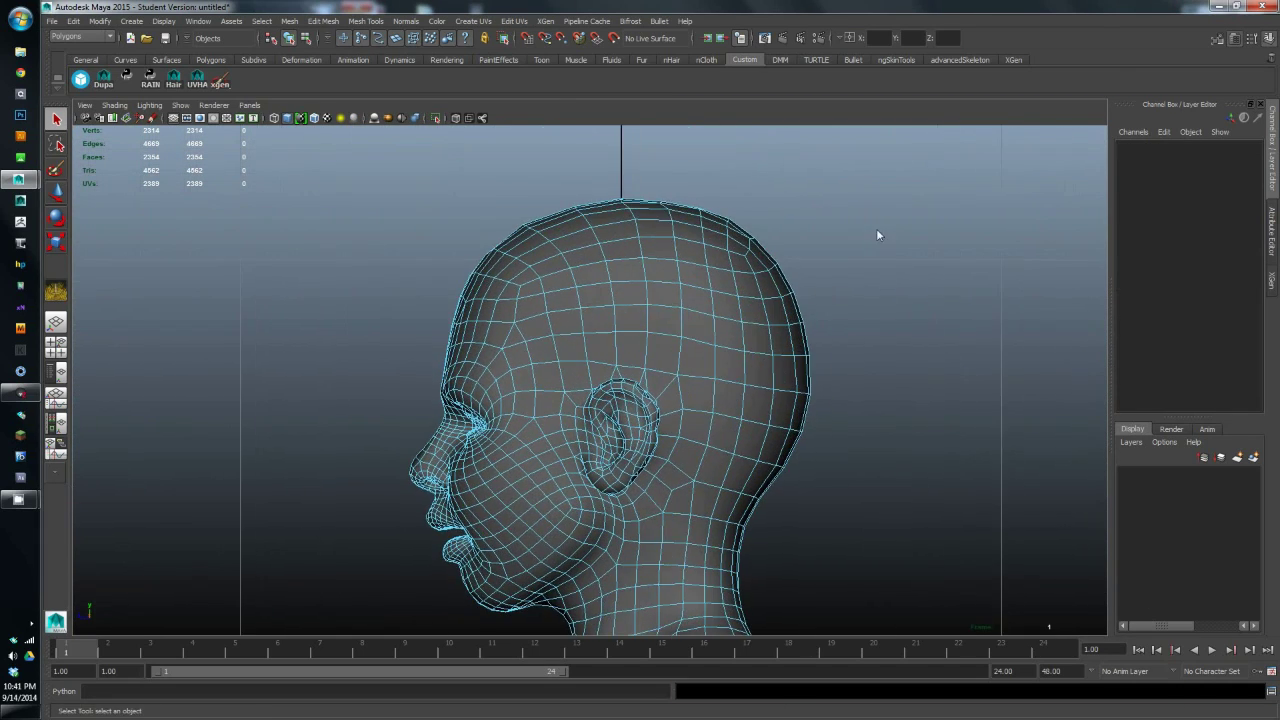
- Select the faces covering the upper scalp and extend the selection down the side of the head
drag(870, 180, 544, 340)
alt+right_drag(544, 340, 600, 399)
alt+middle_drag(599, 398, 759, 516)
shift+drag(644, 349, 688, 376)
- Add the faces on the back of the head, down toward the nape and behind the ear
alt+middle_drag(719, 412, 521, 331)
alt+drag(521, 337, 989, 619)
alt+right_drag(989, 619, 886, 405)
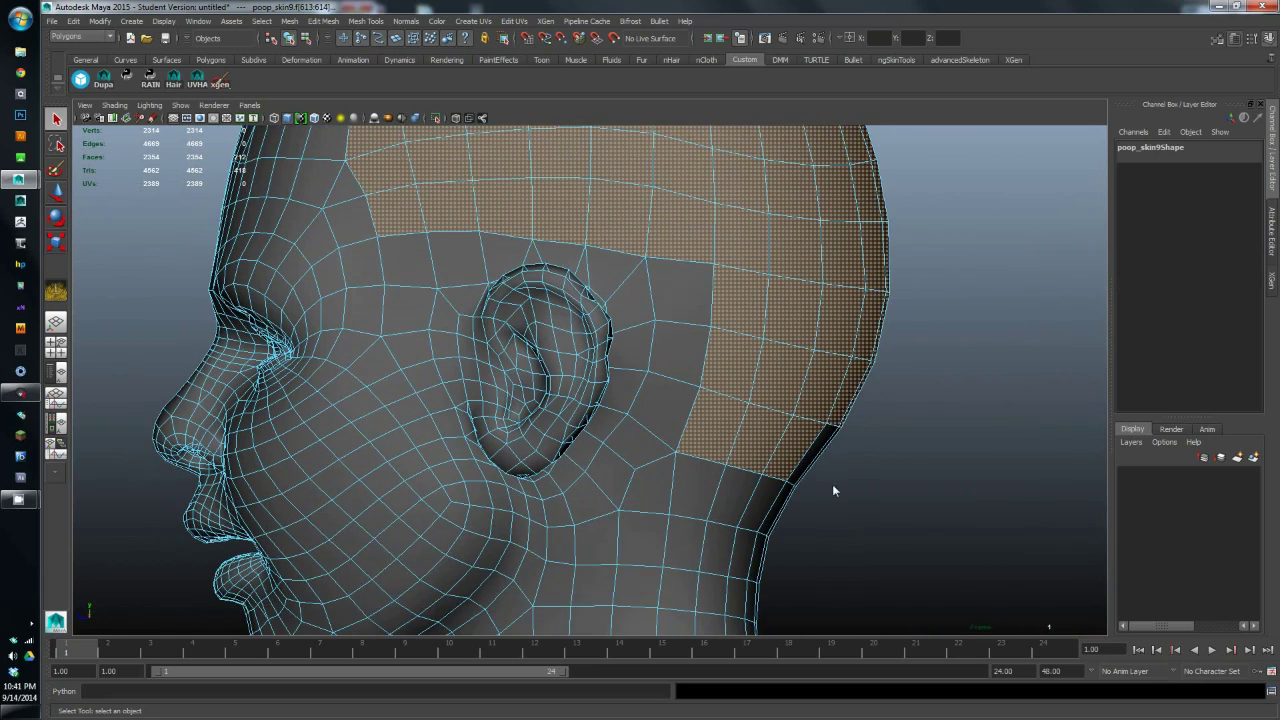
shift+drag(808, 465, 819, 500)
alt+middle_drag(819, 515, 876, 508)
shift+drag(699, 282, 731, 389)
- Add the row of faces from the temple across the top of the ear to the scalp selection
alt+middle_drag(674, 365, 754, 443)
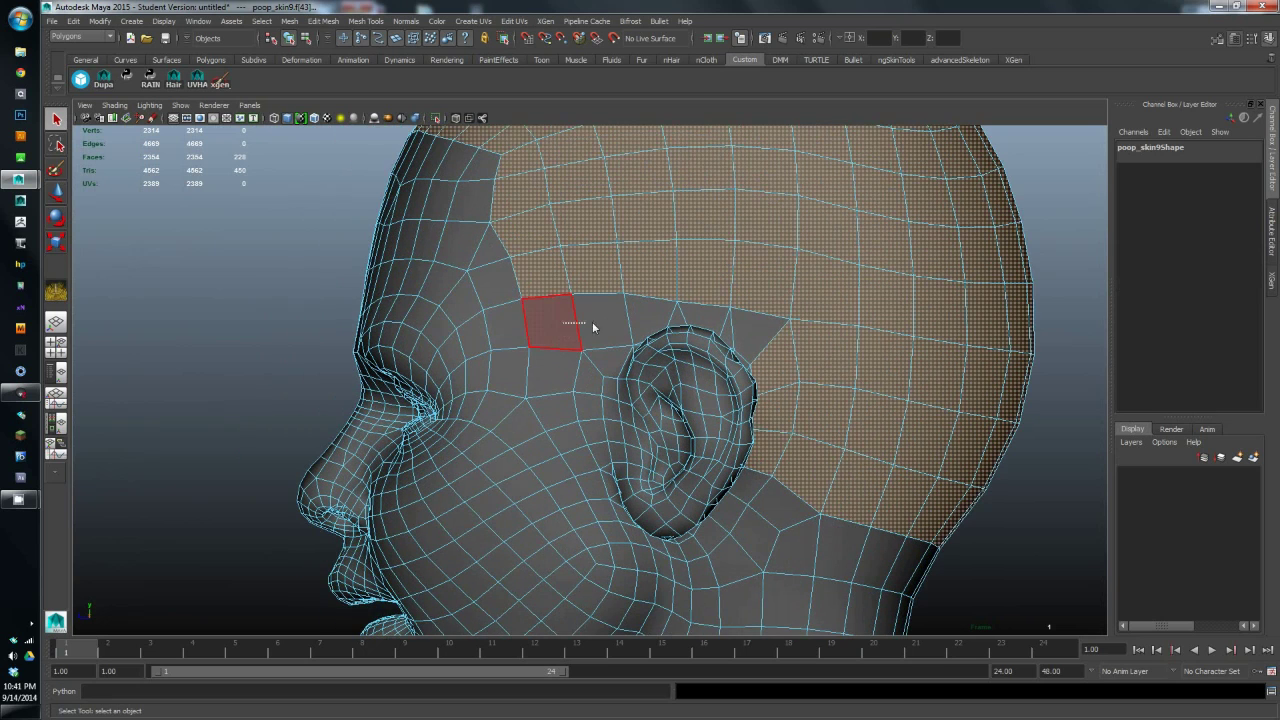
shift+drag(563, 330, 677, 323)
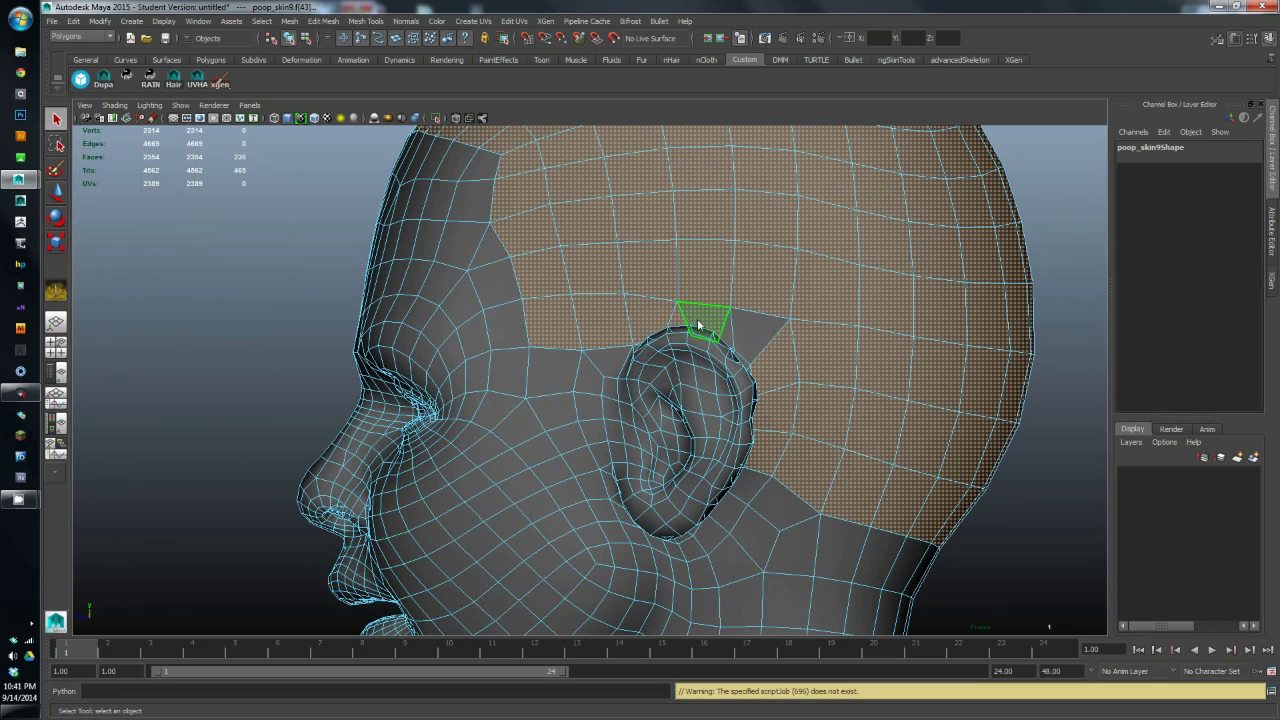
ctrl+click(698, 325)
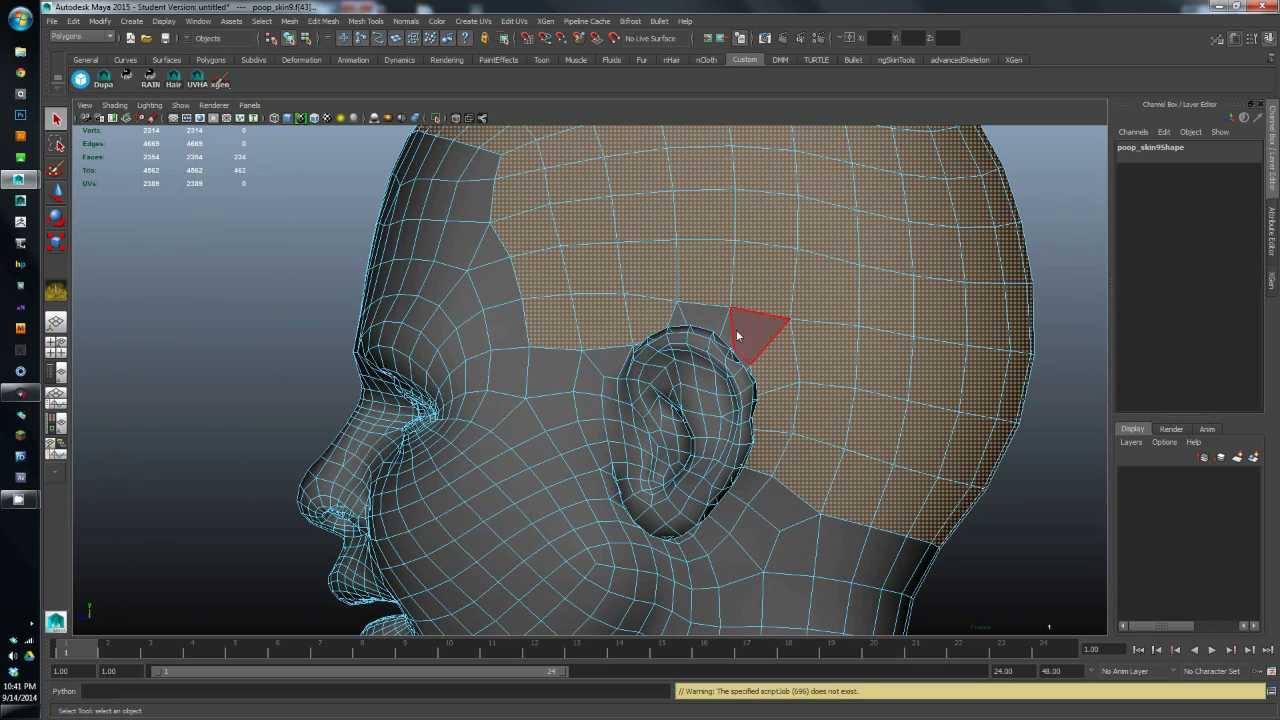
shift+click(684, 322)
shift+click(738, 325)
- Return to the perspective view and check the scalp face selection from all around the head
key(space)
key(space)
alt+drag(865, 361, 560, 310)
alt+right_drag(560, 420, 660, 470)
alt+drag(780, 460, 500, 454)
alt+right_drag(680, 450, 586, 403)
alt+drag(586, 403, 360, 390)
alt+right_drag(380, 385, 432, 381)
alt+drag(432, 377, 854, 414)
alt+right_drag(854, 414, 783, 437)
alt+drag(783, 437, 596, 419)
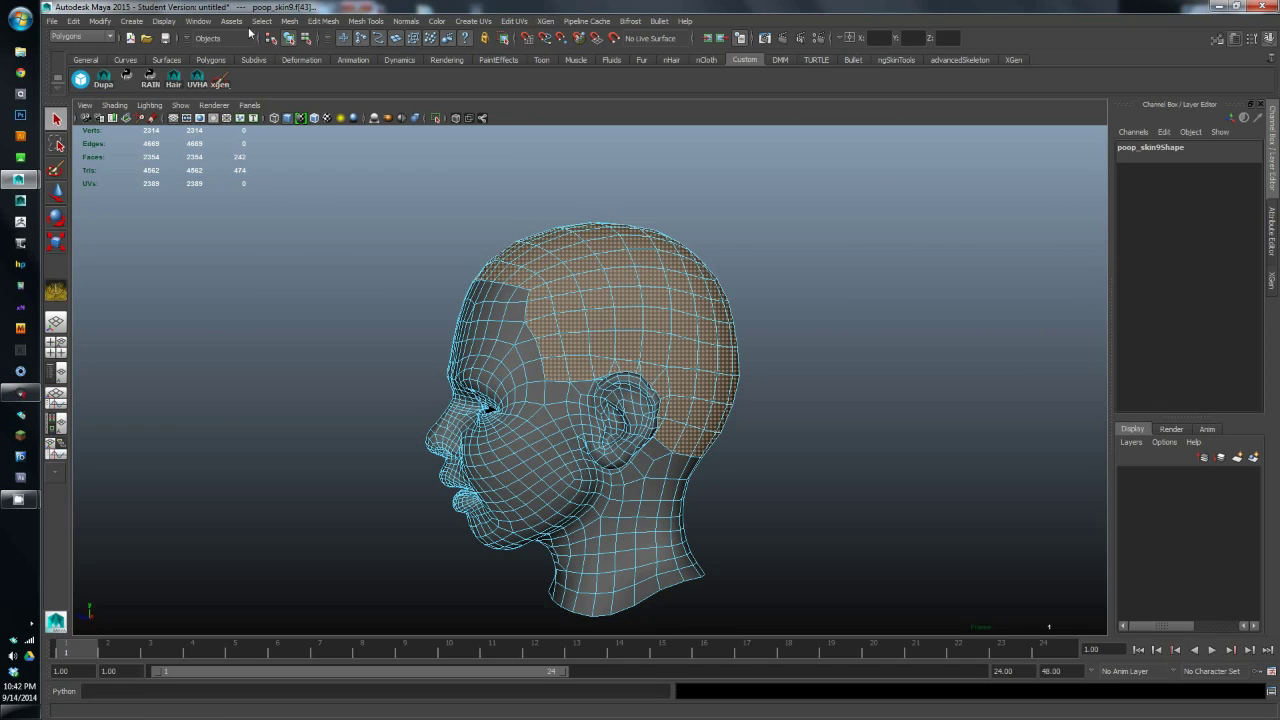
- Check the load settings of xgenMR.py and xgenToolkit.mll in the Plug-in Manager, leaving the manager closed
click(200, 27)
mouse_move(310, 91)
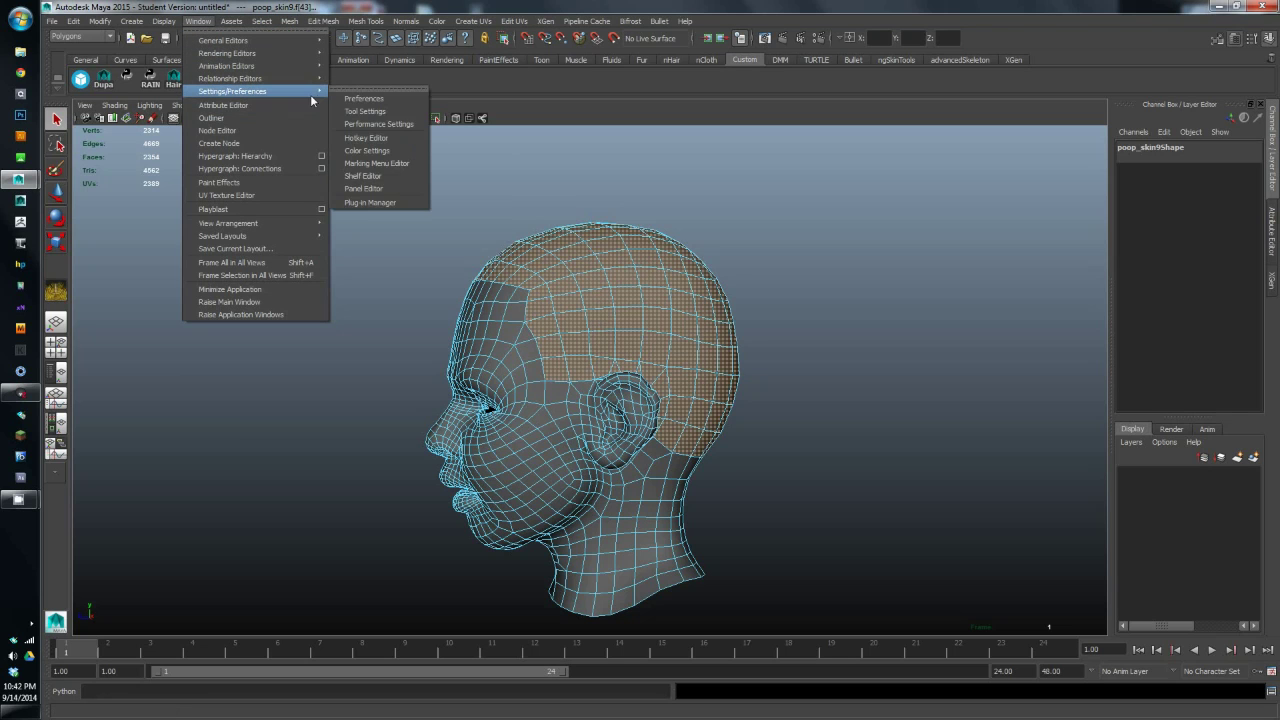
click(400, 201)
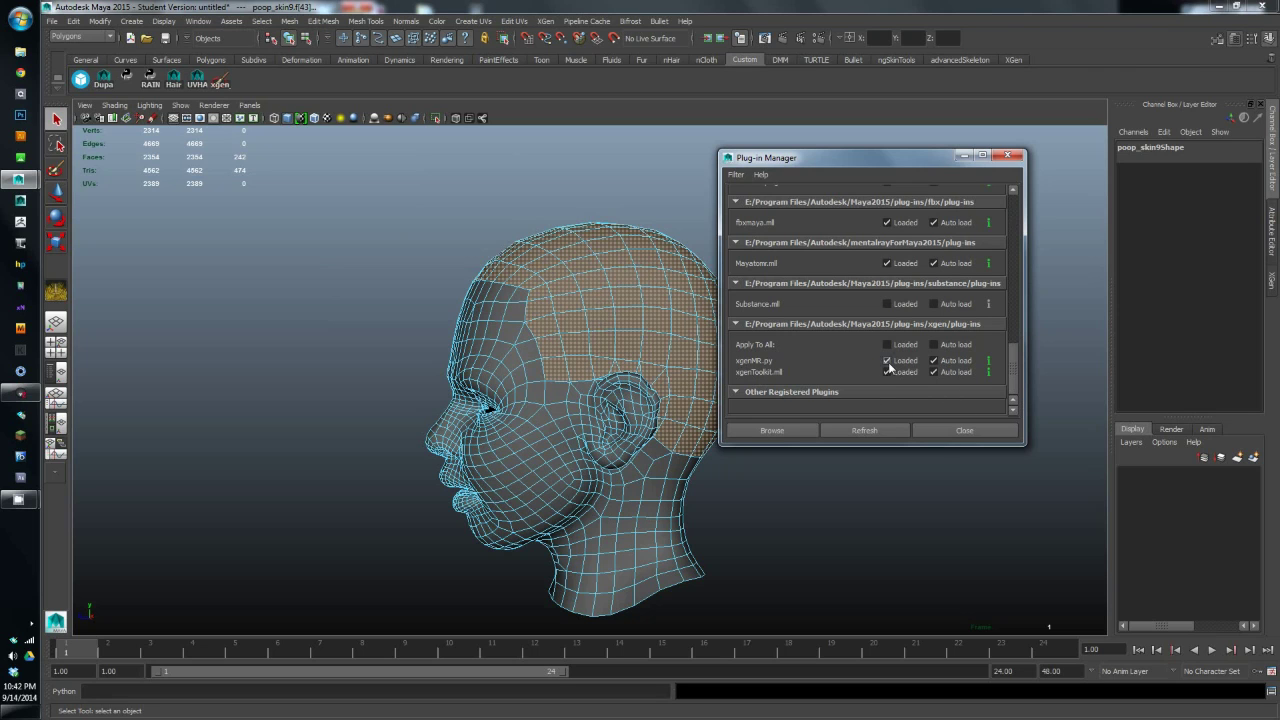
click(962, 430)
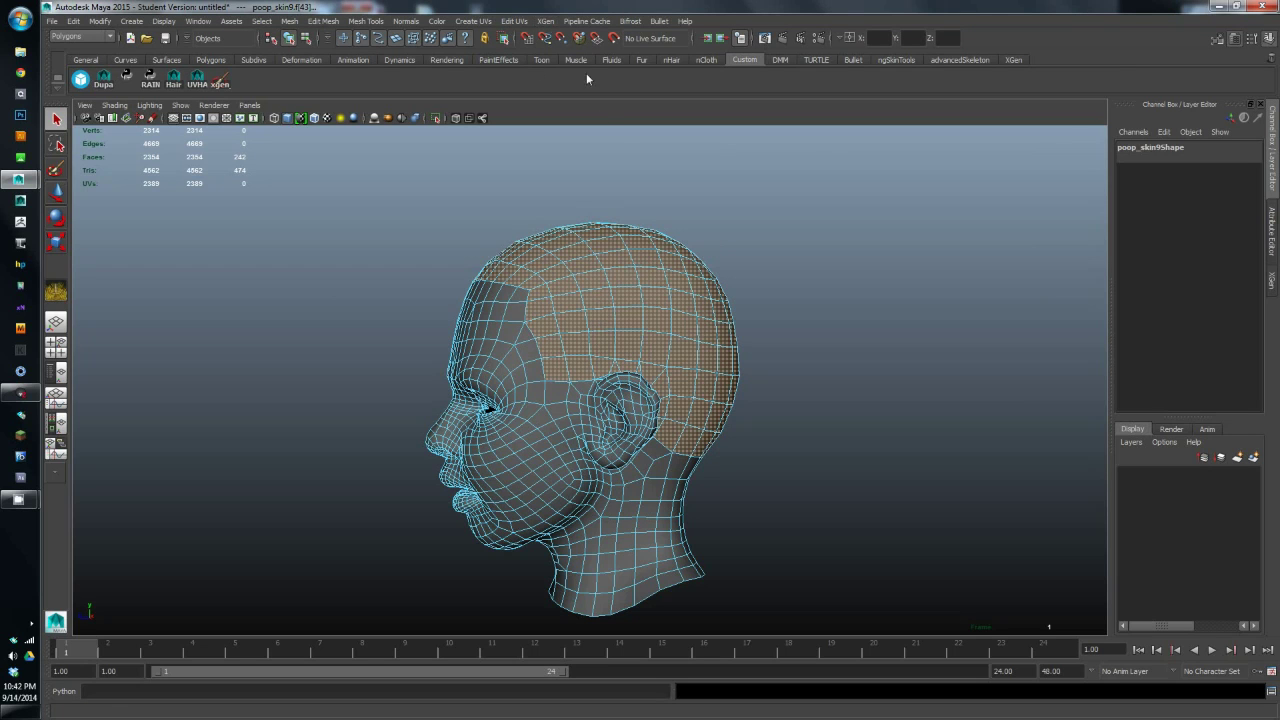
- Open the XGen window with the scalp faces still selected
click(1012, 60)
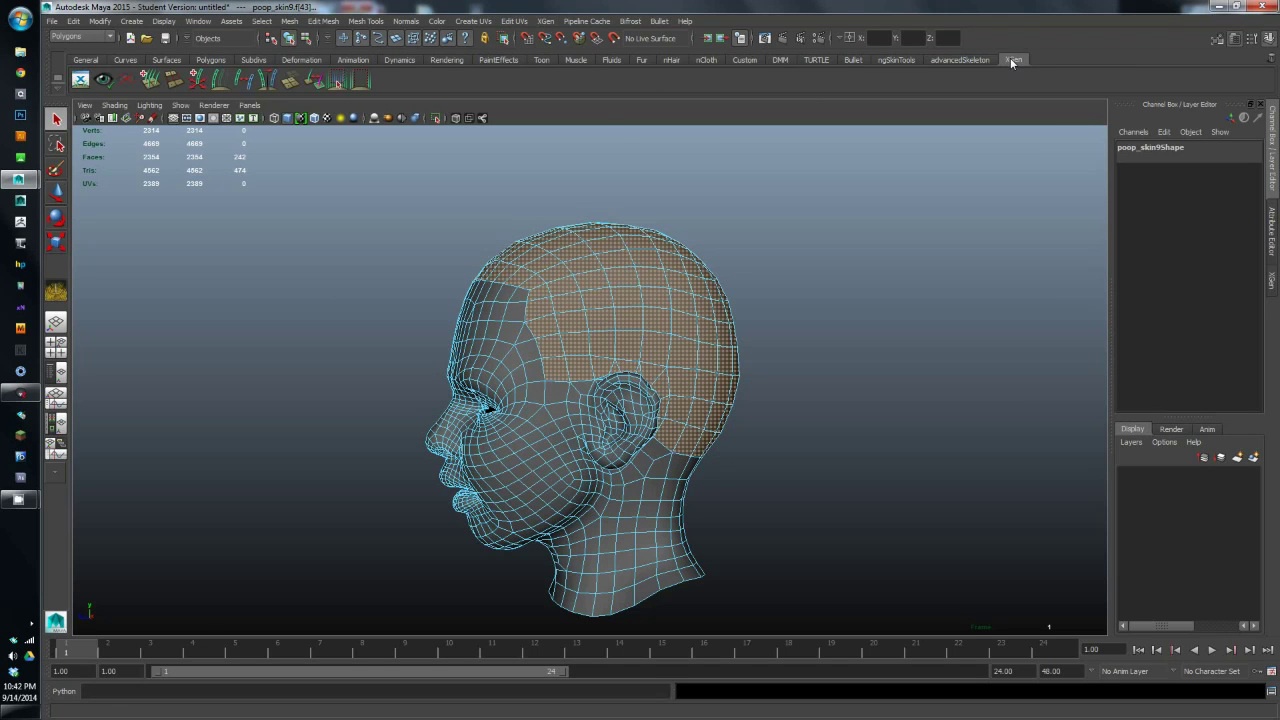
click(744, 58)
alt+drag(656, 207, 608, 160)
click(545, 21)
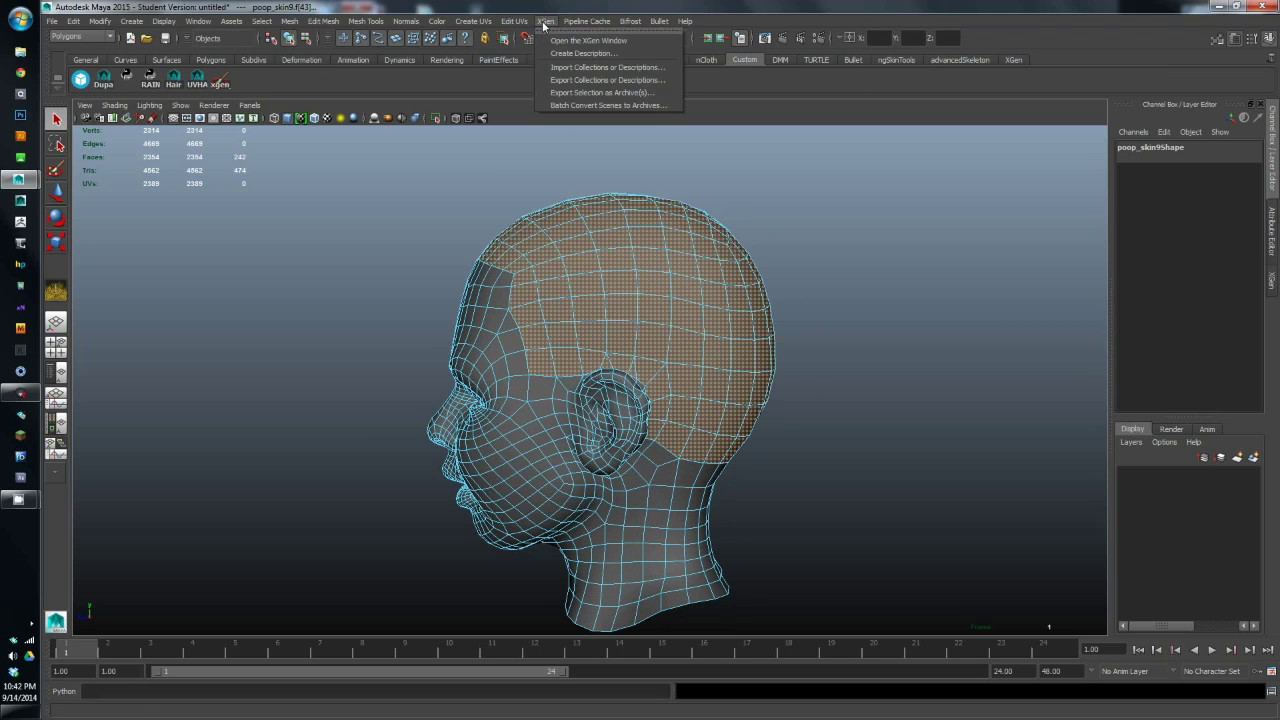
click(578, 41)
alt+drag(675, 180, 617, 160)
alt+right_drag(617, 160, 951, 300)
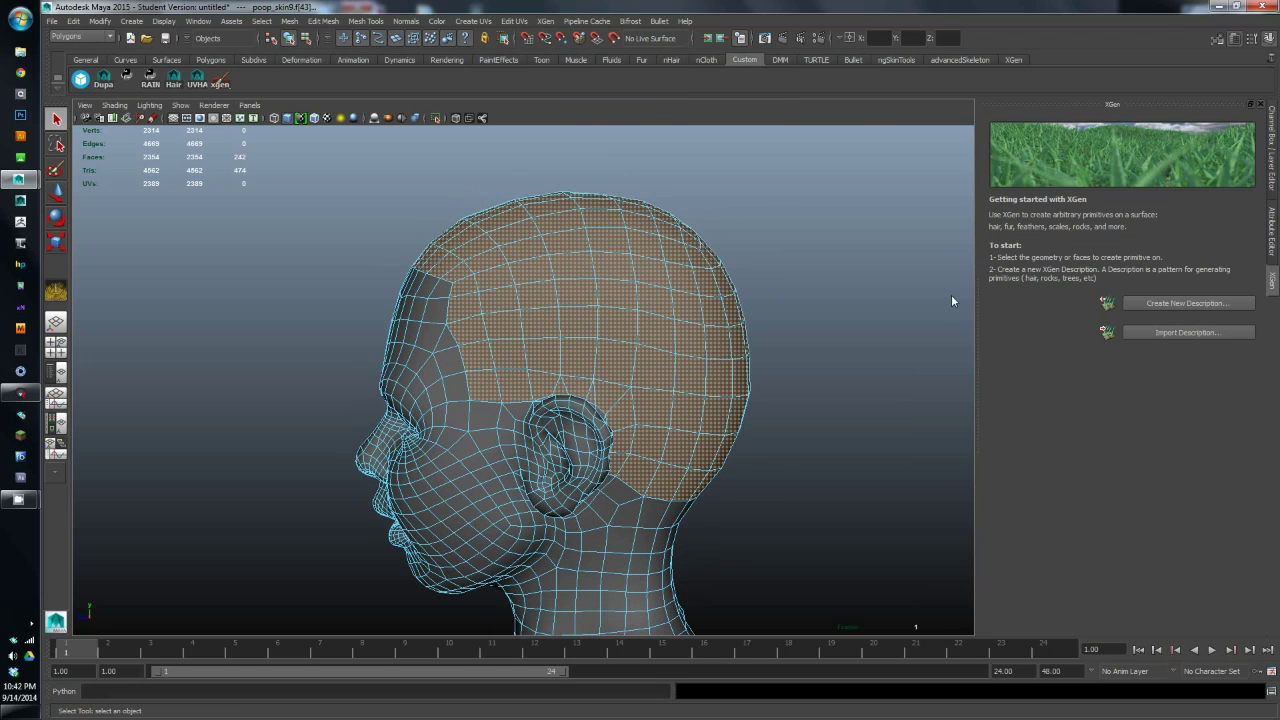
- Create an XGen description named poo in a new collection named more_poo, using groomable splines as the primitives
click(1184, 303)
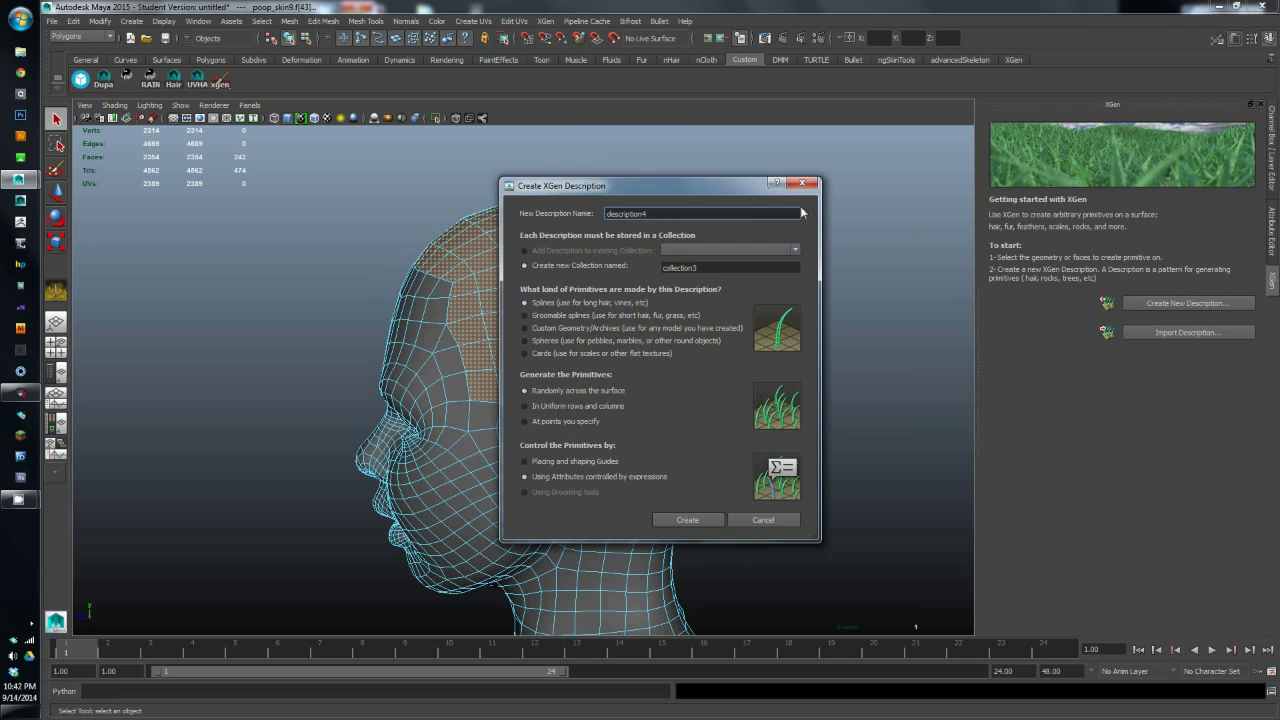
drag(693, 186, 1001, 179)
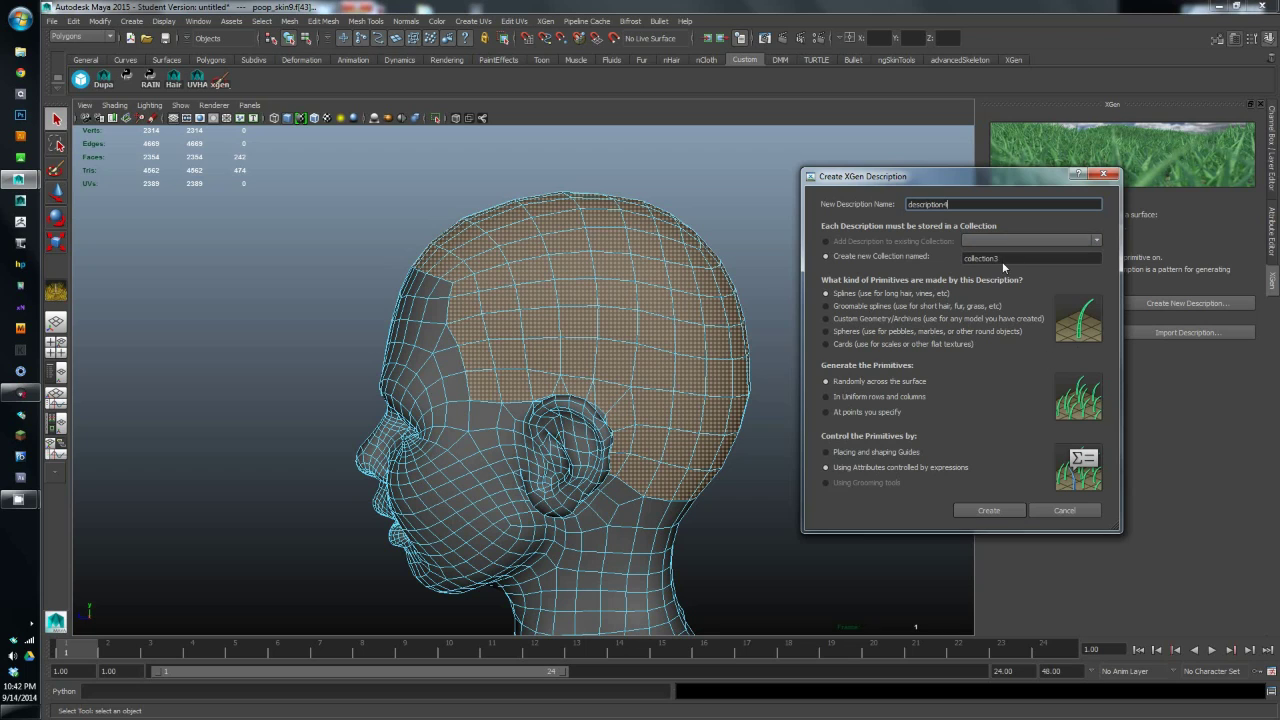
drag(956, 203, 838, 208)
text(poo)
drag(1007, 259, 858, 238)
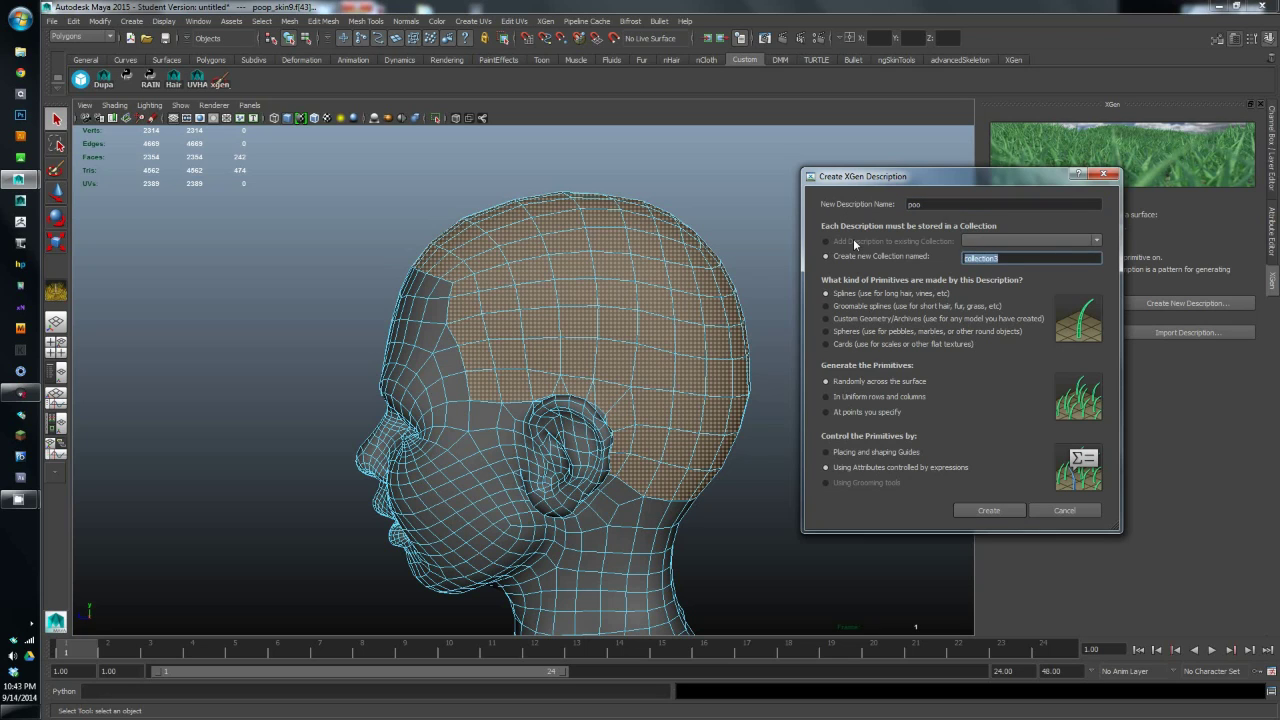
text(more_poo)
click(854, 307)
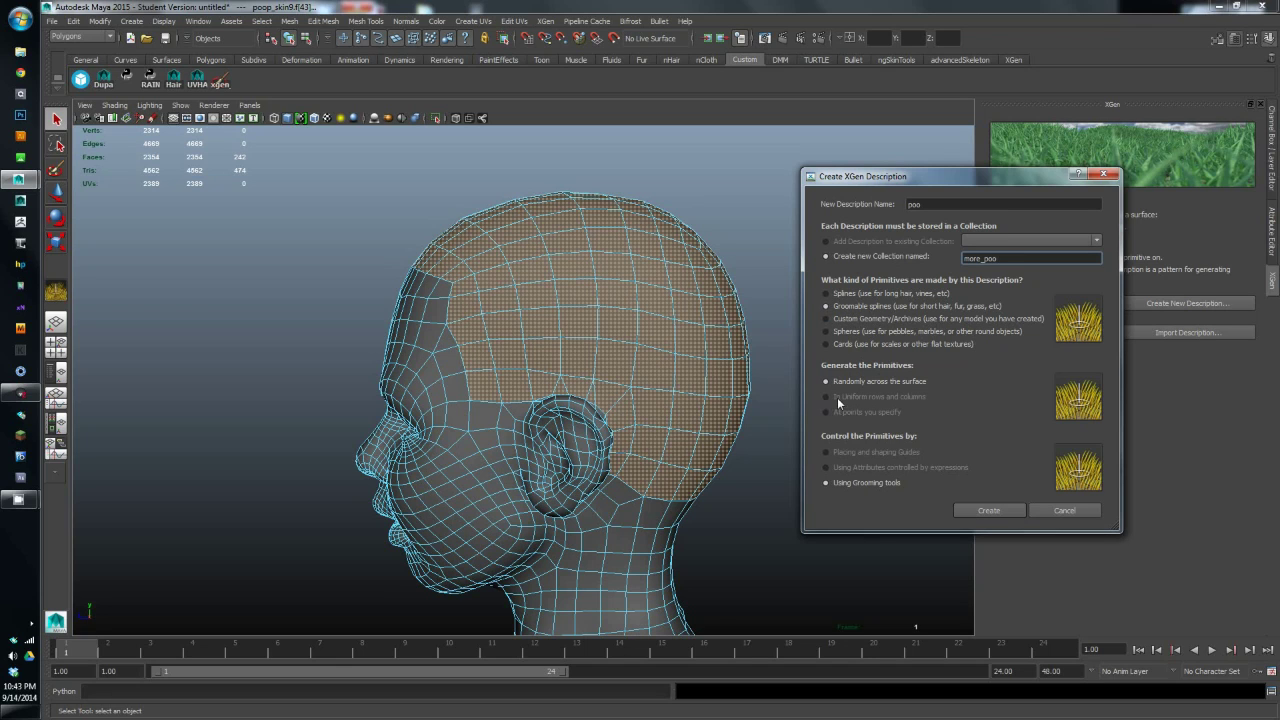
click(987, 510)
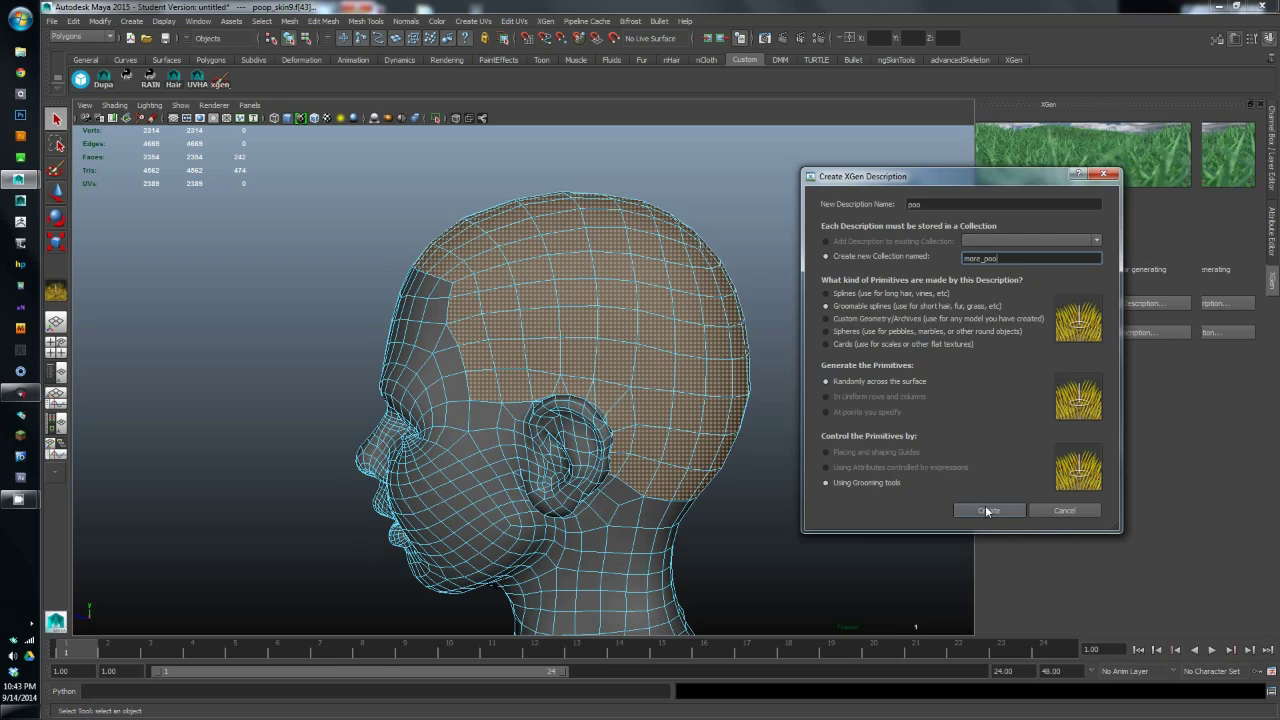
- Examine the groomable spline primitives and guides on the scalp from several angles and distances
alt+drag(567, 315, 624, 311)
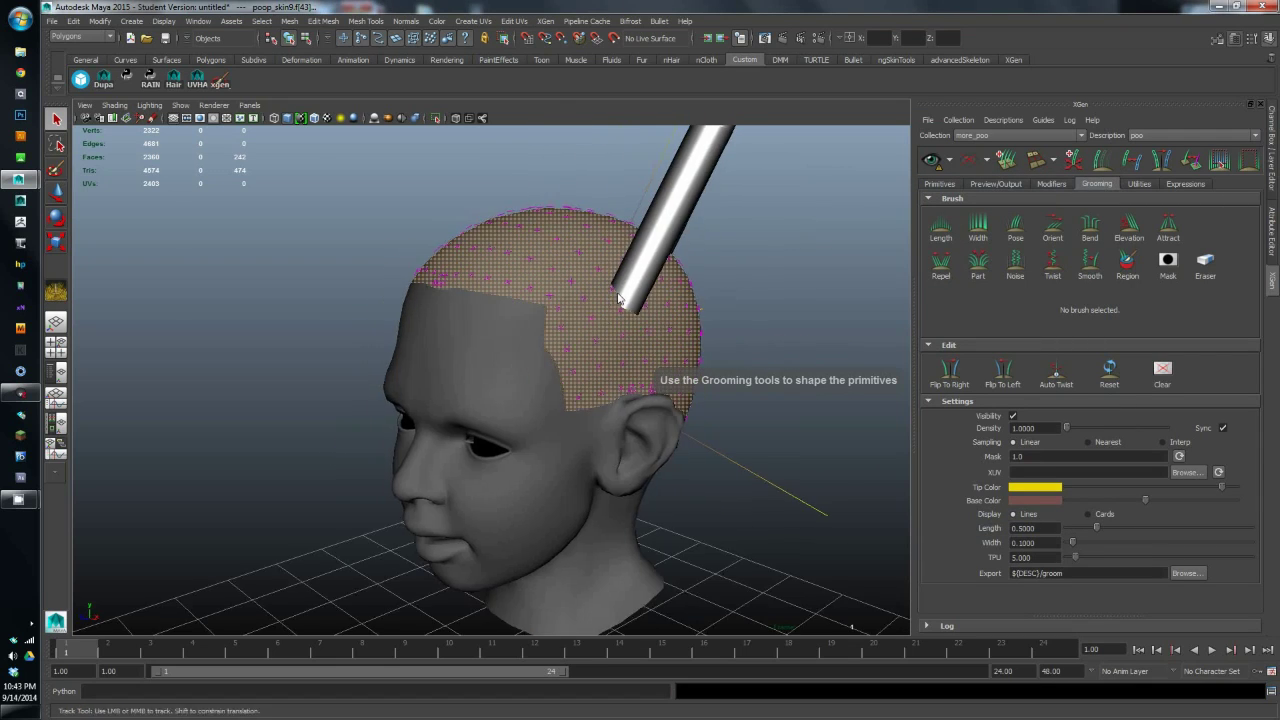
alt+middle_drag(624, 311, 672, 328)
alt+drag(643, 311, 665, 393)
scroll(625, 353, up, 3)
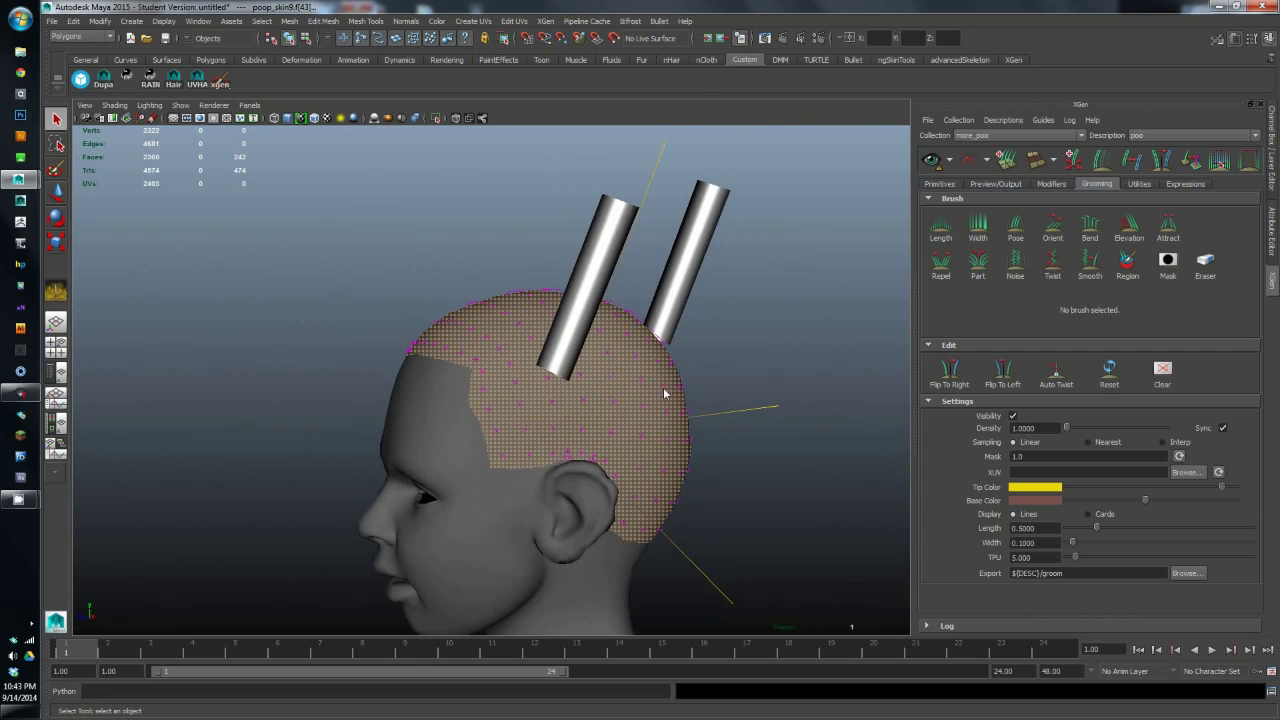
alt+middle_drag(775, 347, 720, 288)
alt+drag(720, 288, 682, 352)
alt+middle_drag(682, 352, 674, 342)
alt+drag(674, 347, 657, 229)
alt+drag(675, 280, 564, 368)
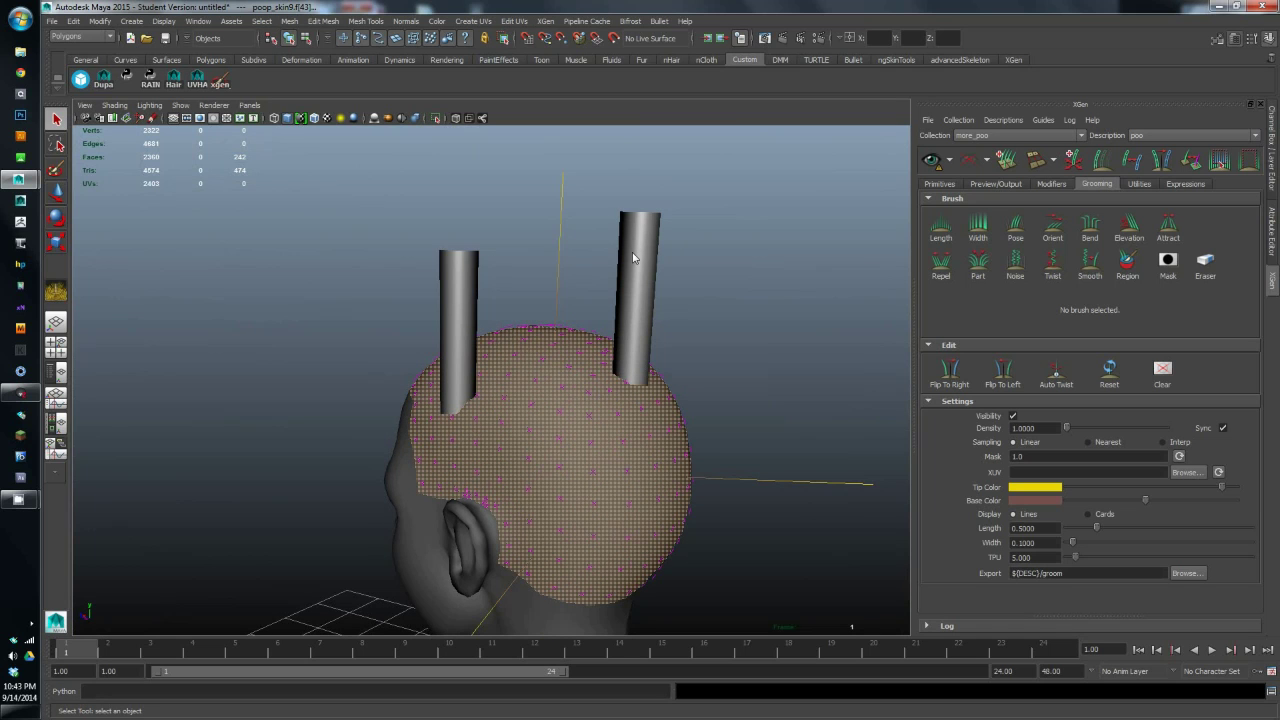
alt+drag(714, 355, 640, 262)
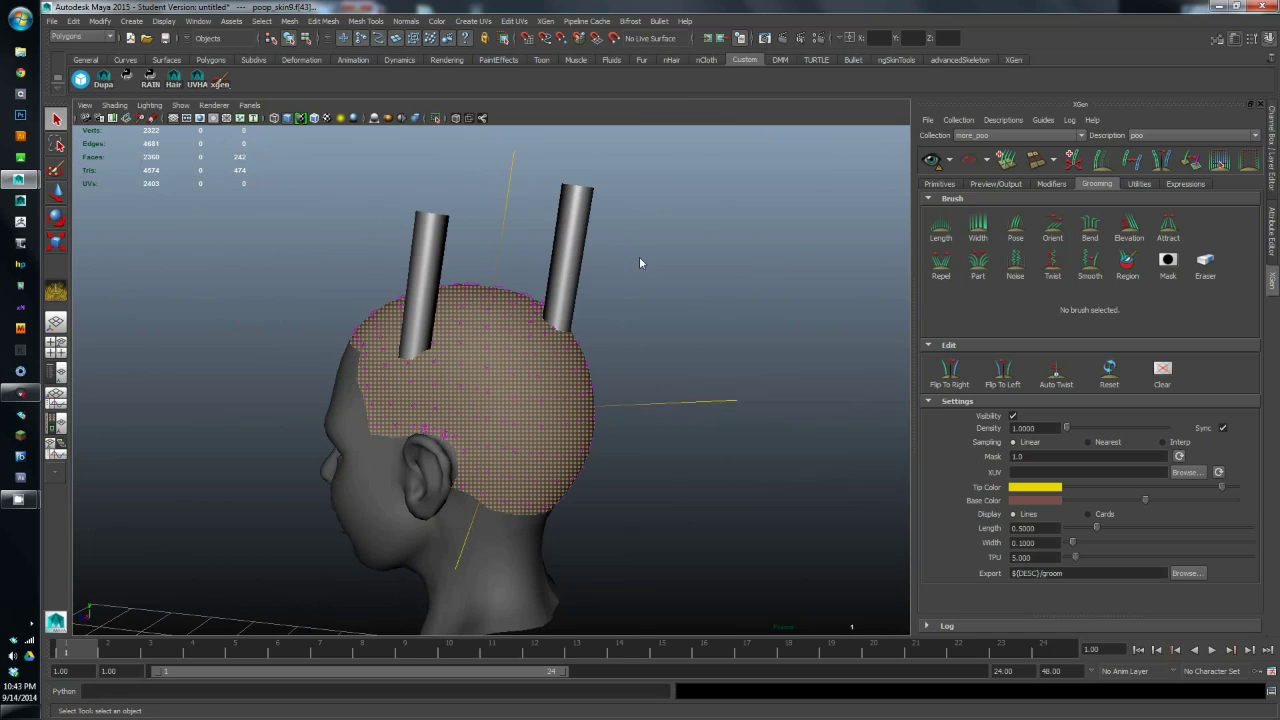
alt+drag(598, 317, 640, 318)
alt+right_drag(600, 303, 649, 345)
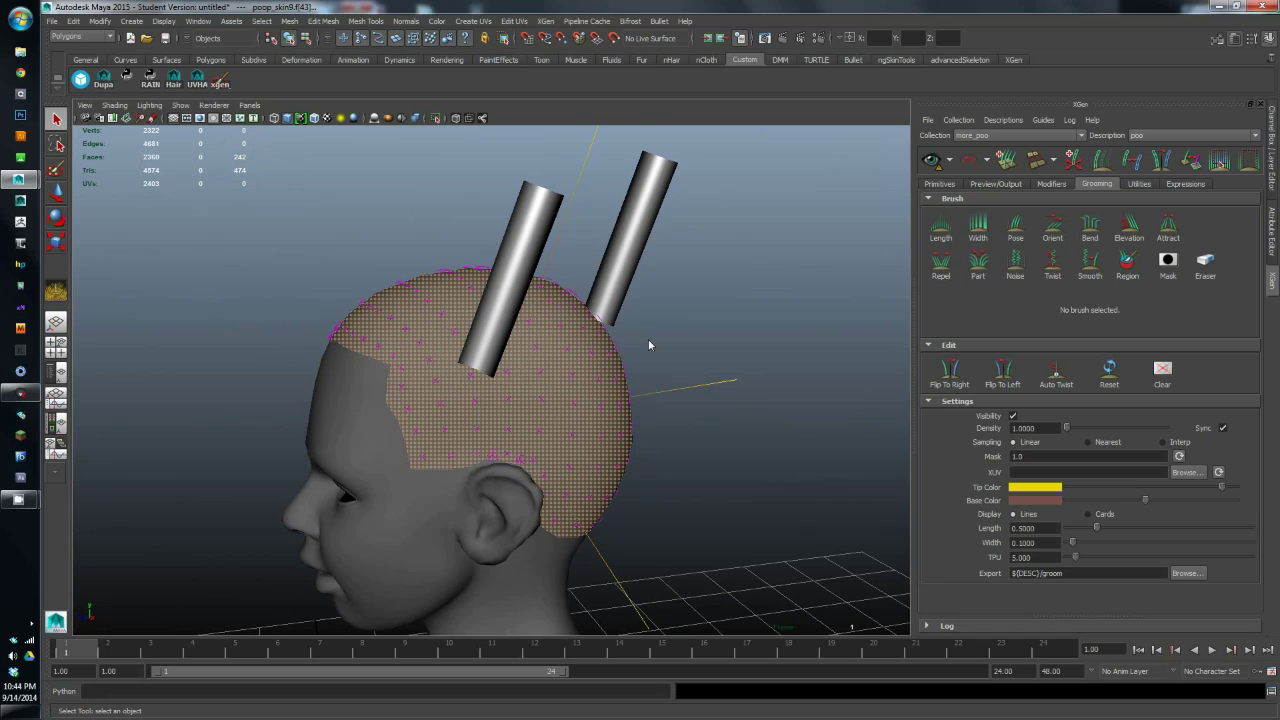
alt+middle_drag(626, 296, 640, 260)
alt+right_drag(622, 277, 646, 297)
alt+middle_drag(646, 297, 611, 363)
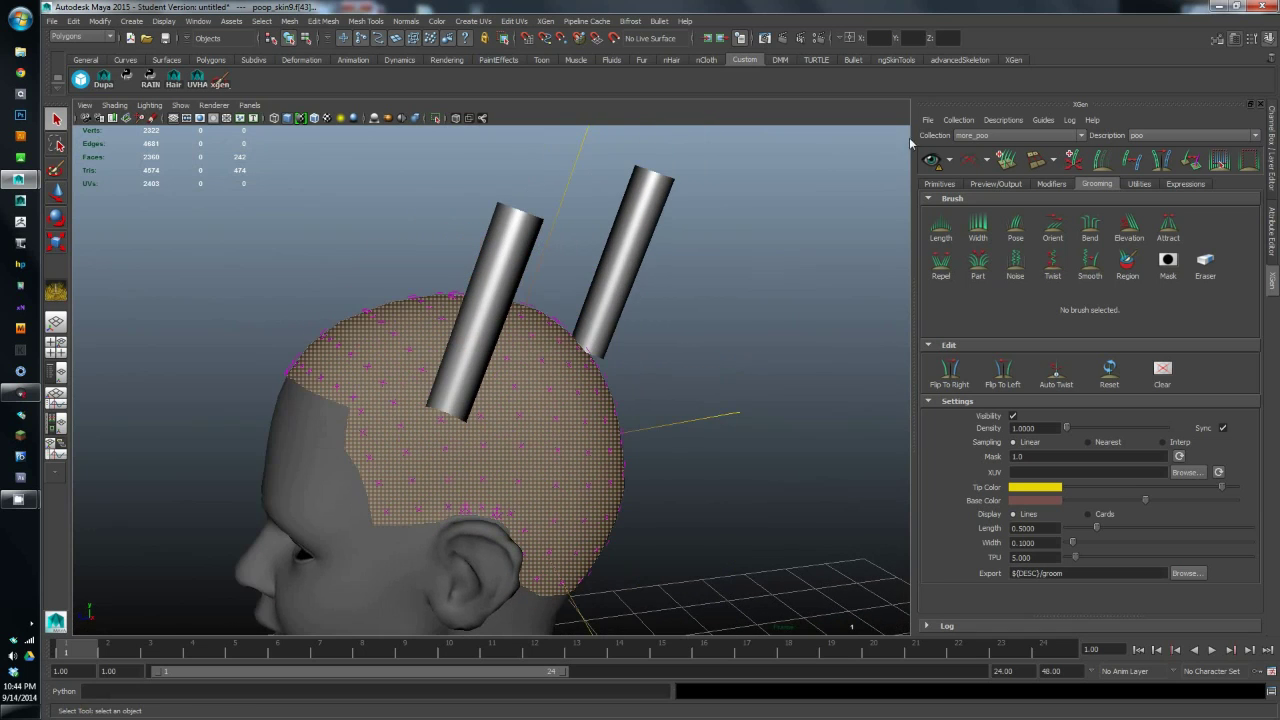
- Turn off the Face Camera option in the description's primitive attributes
click(950, 184)
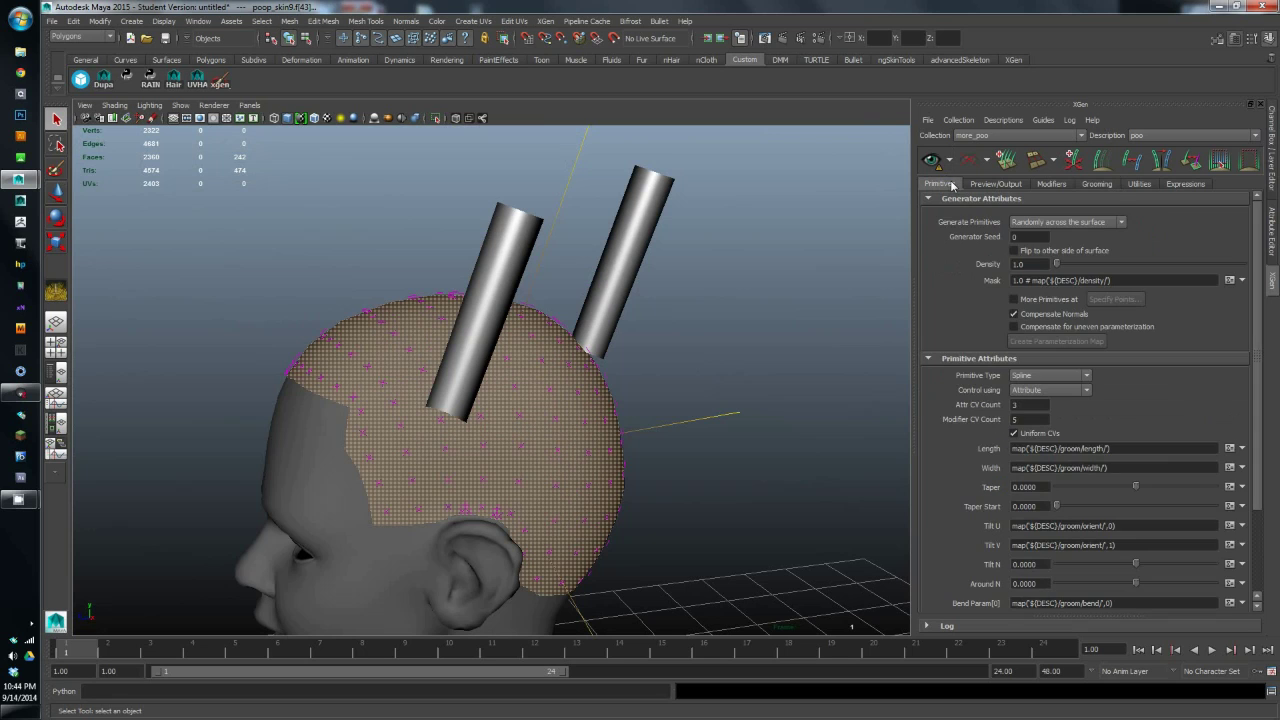
scroll(922, 424, down, 3)
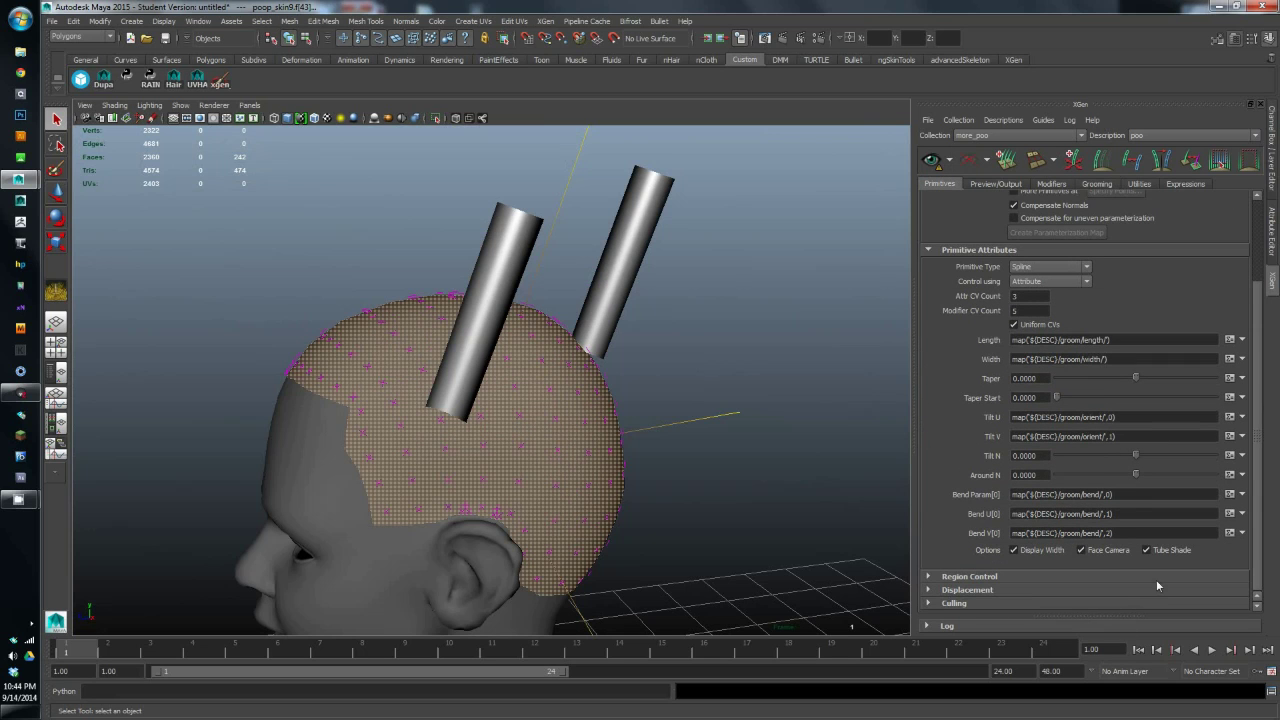
click(1087, 549)
alt+drag(734, 366, 737, 298)
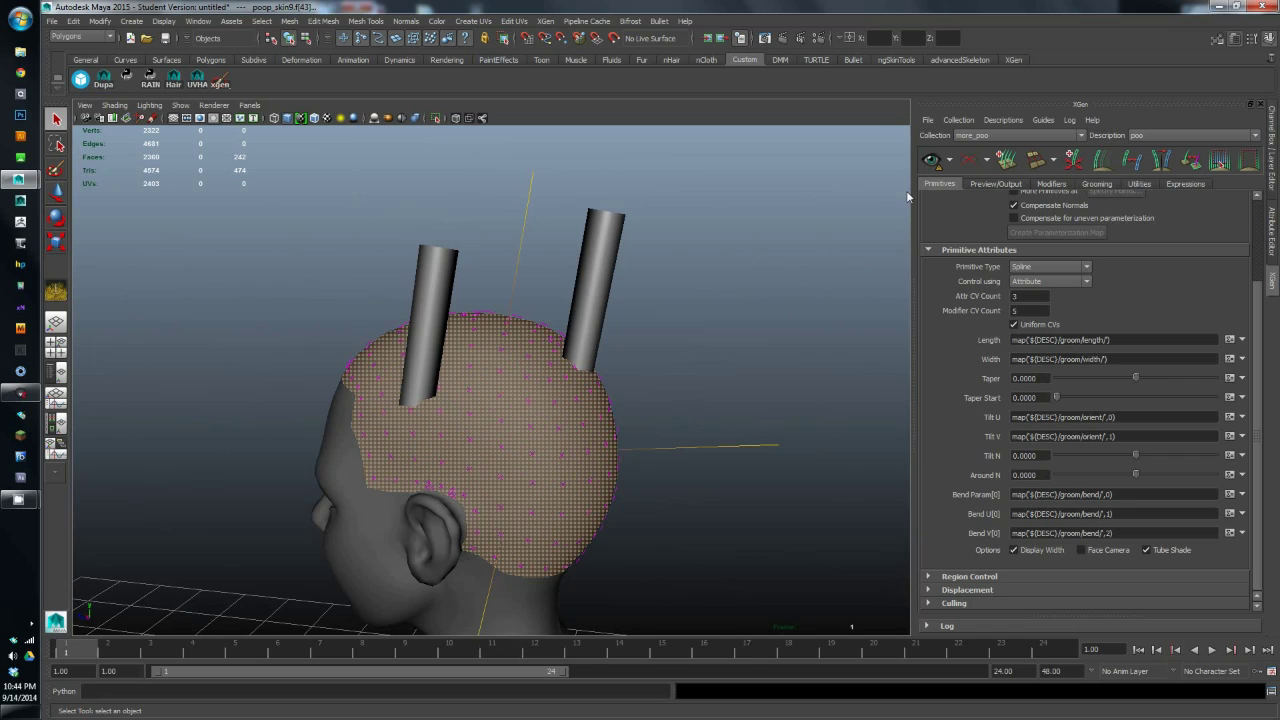
- Enable automatic preview updates for XGen and check the spline primitives on the head
click(950, 164)
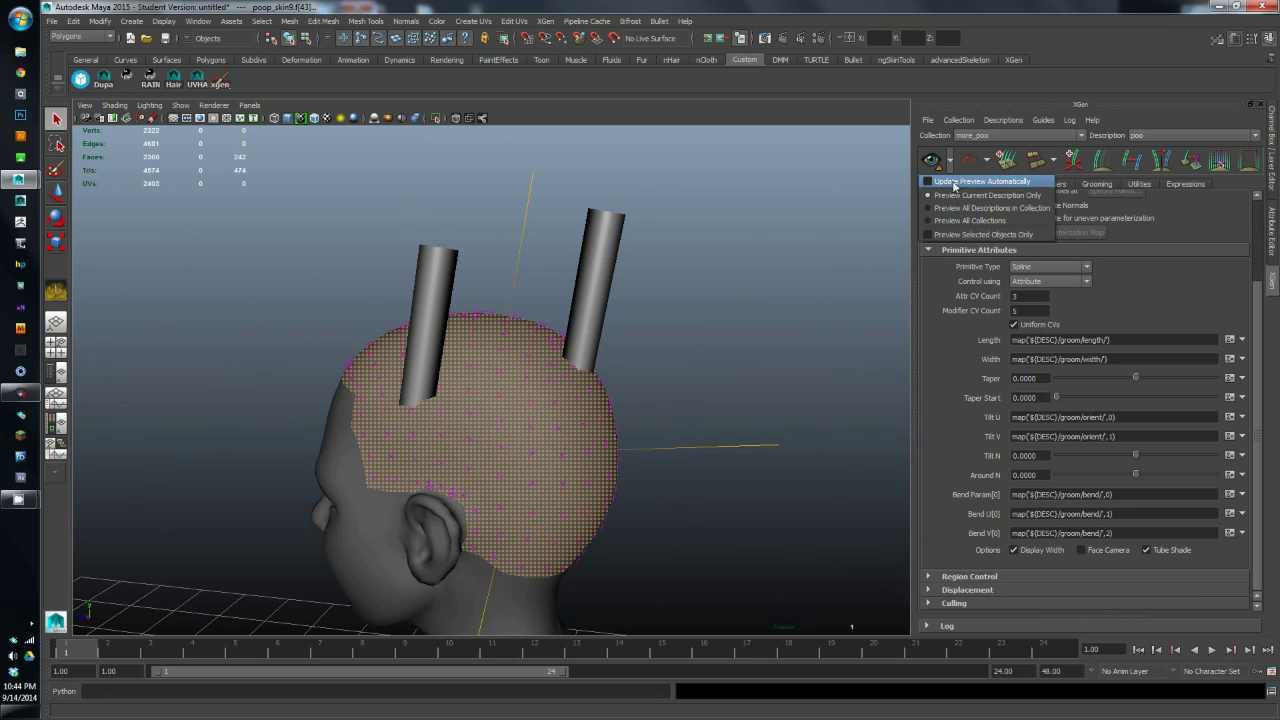
click(960, 181)
alt+drag(566, 265, 539, 258)
alt+drag(627, 347, 720, 391)
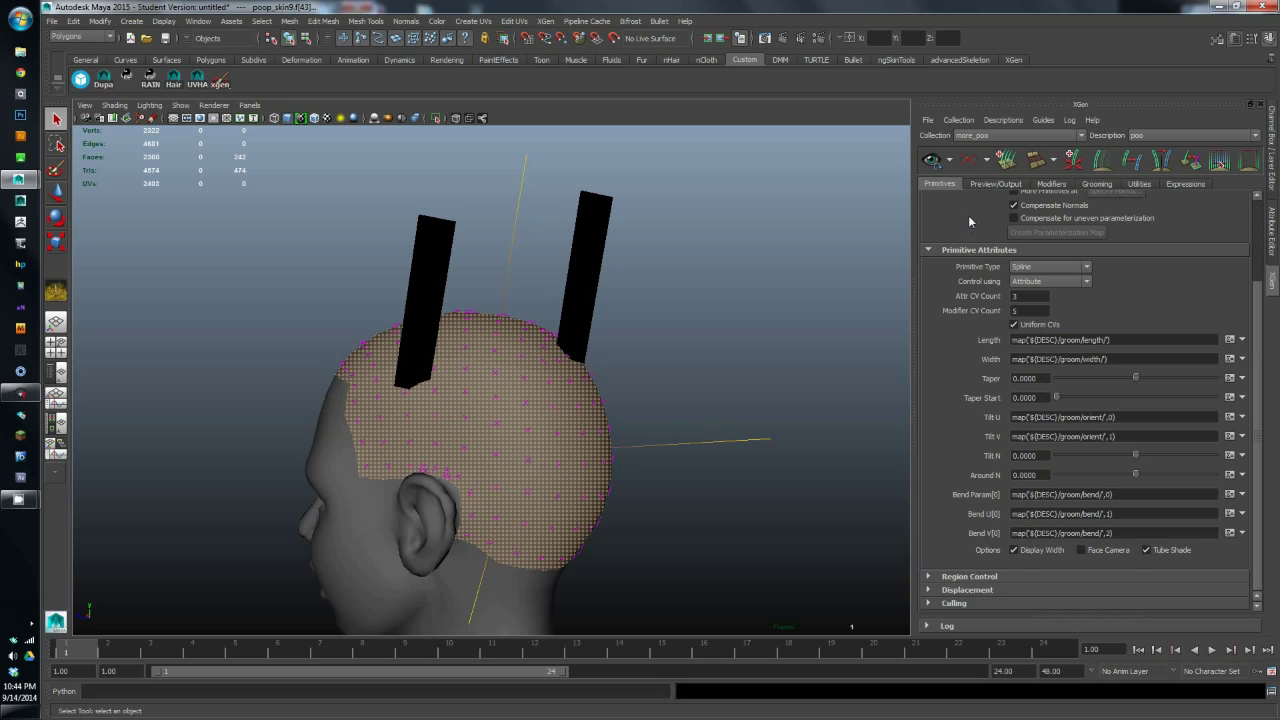
- Open the description's grooming settings and raise the groom density to about 171 so splines cover the scalp
click(1002, 185)
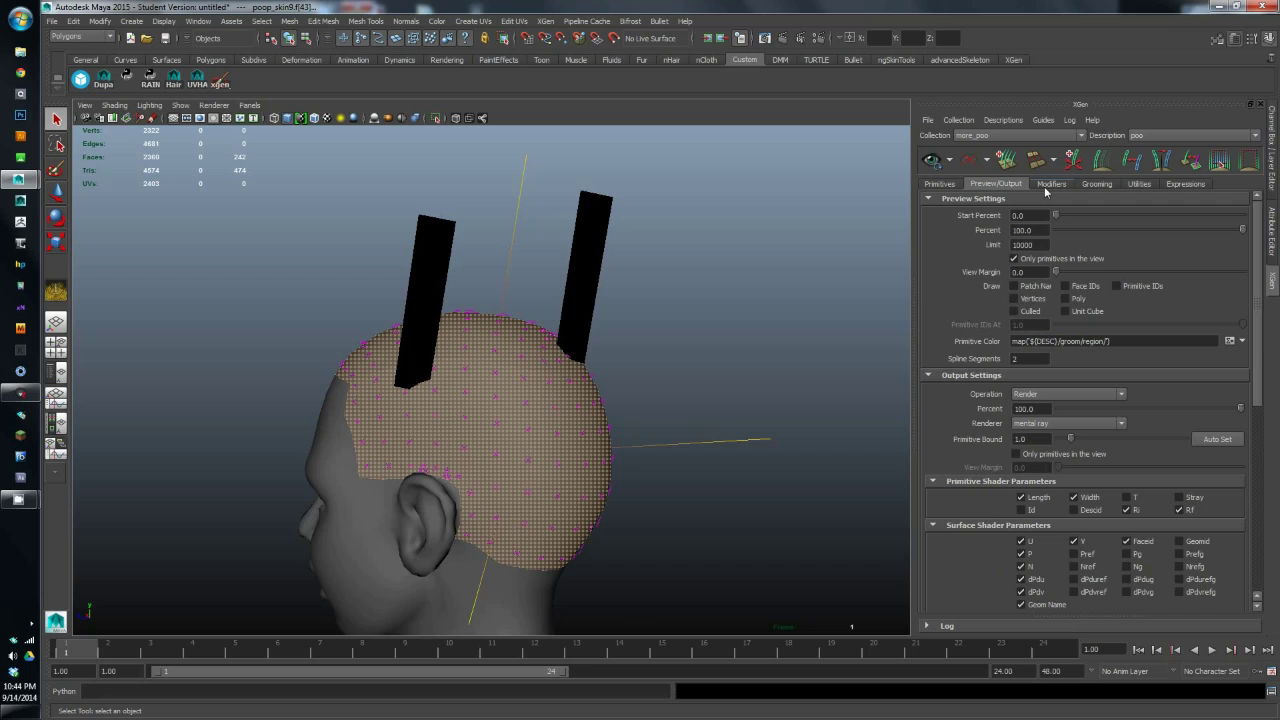
click(1088, 186)
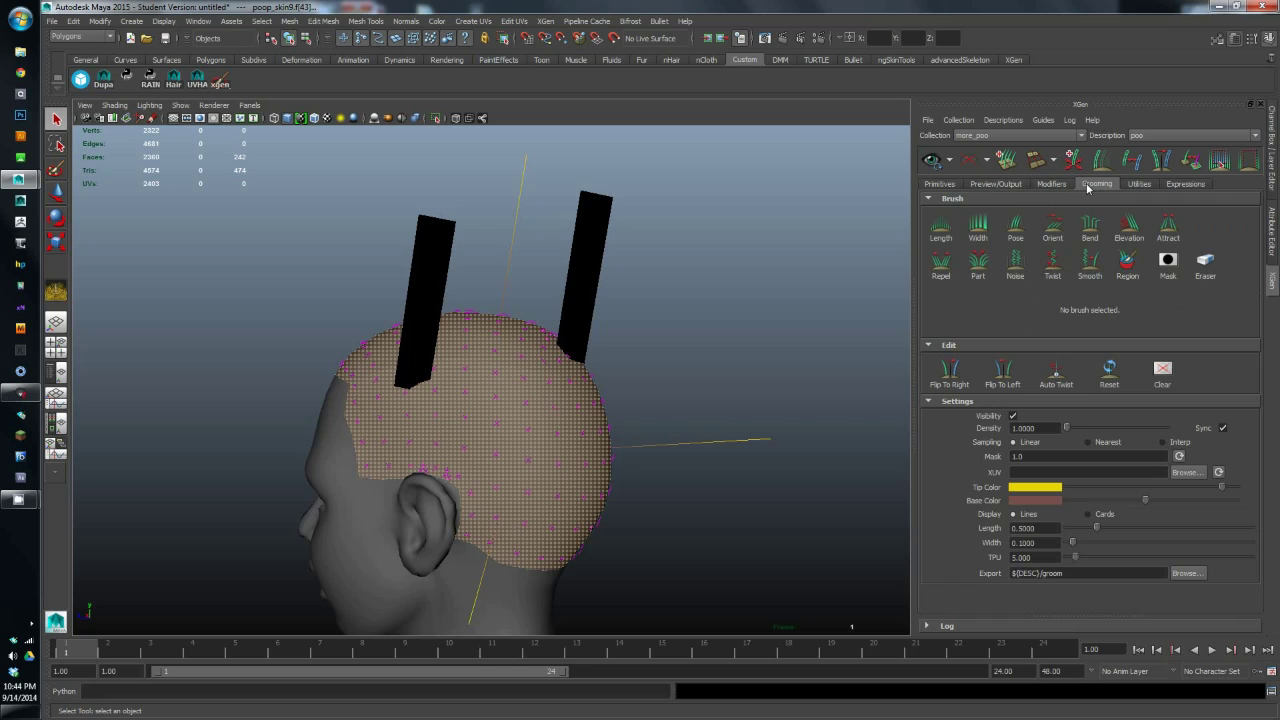
alt+drag(748, 345, 702, 342)
scroll(712, 287, up, 2)
drag(1067, 430, 1095, 428)
alt+drag(700, 335, 640, 300)
drag(1096, 430, 1109, 430)
alt+drag(748, 385, 803, 391)
drag(1105, 433, 1100, 432)
alt+drag(540, 335, 932, 481)
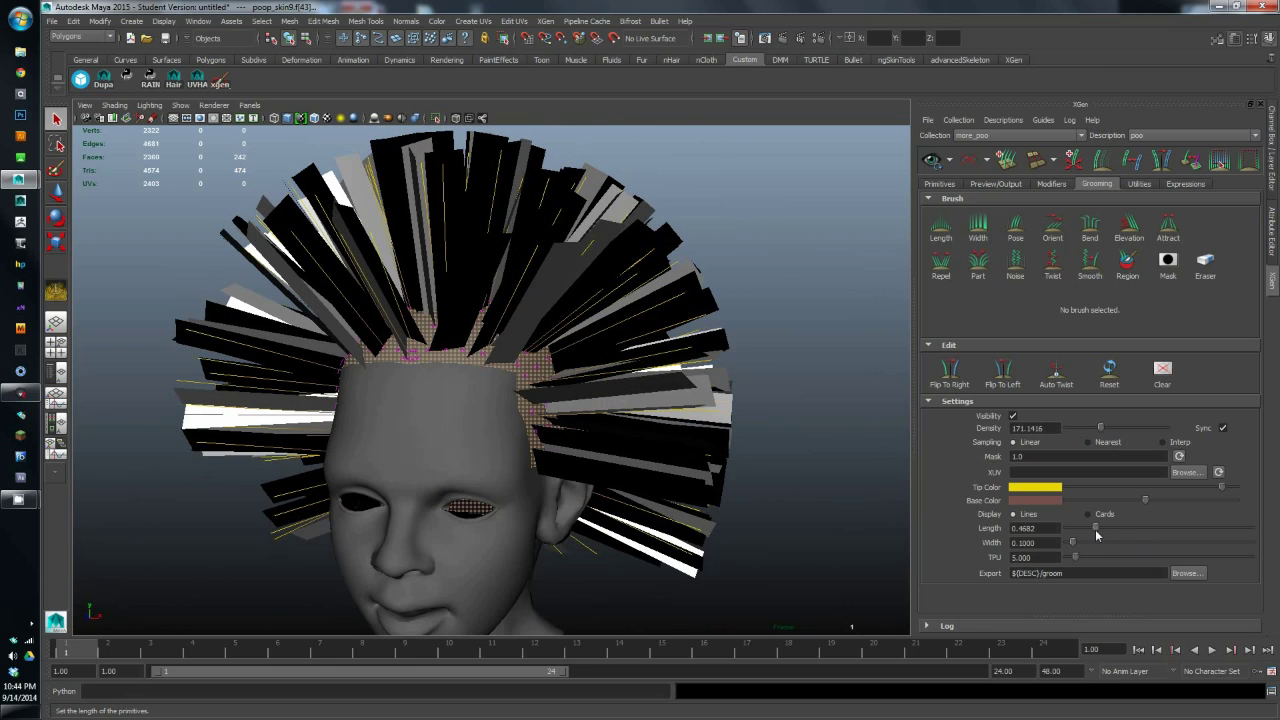
- Shorten the groomed primitives by setting their length to 0.2
drag(1080, 527, 1077, 527)
alt+drag(590, 340, 485, 329)
alt+right_drag(485, 329, 570, 331)
alt+drag(570, 331, 652, 334)
alt+right_drag(652, 334, 597, 294)
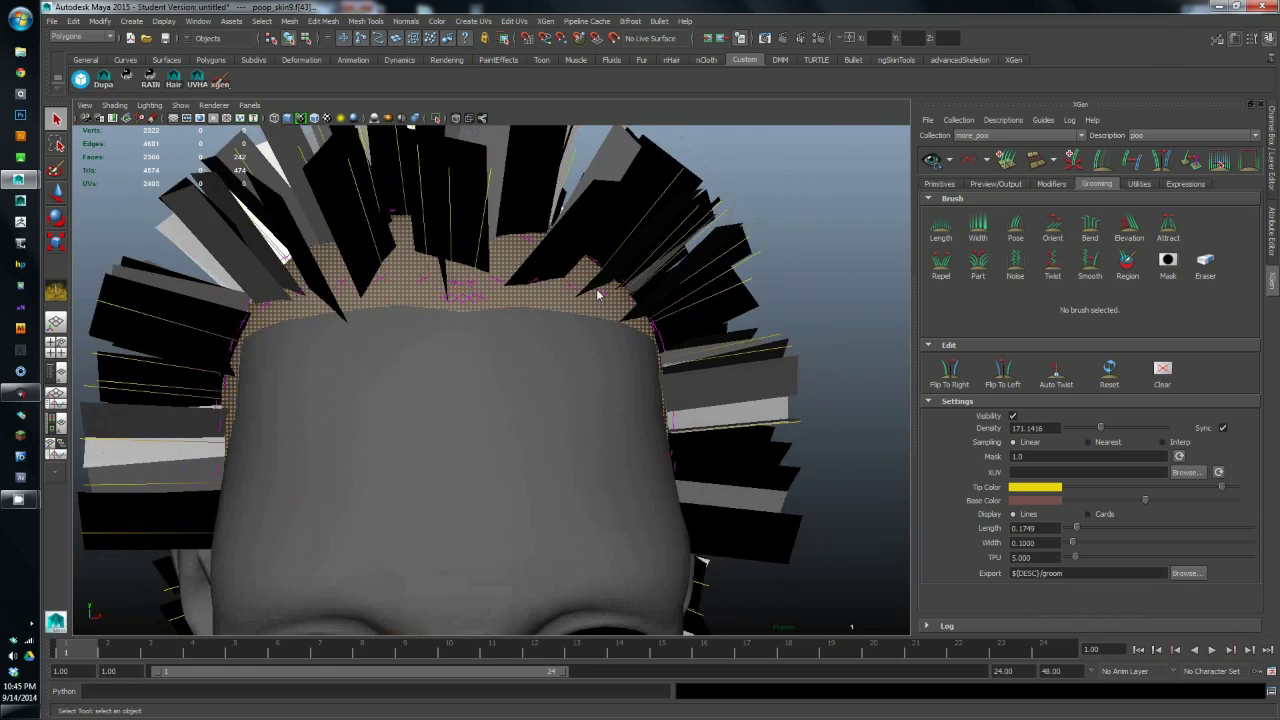
alt+drag(597, 294, 731, 354)
alt+middle_drag(731, 354, 684, 448)
alt+right_drag(683, 443, 640, 430)
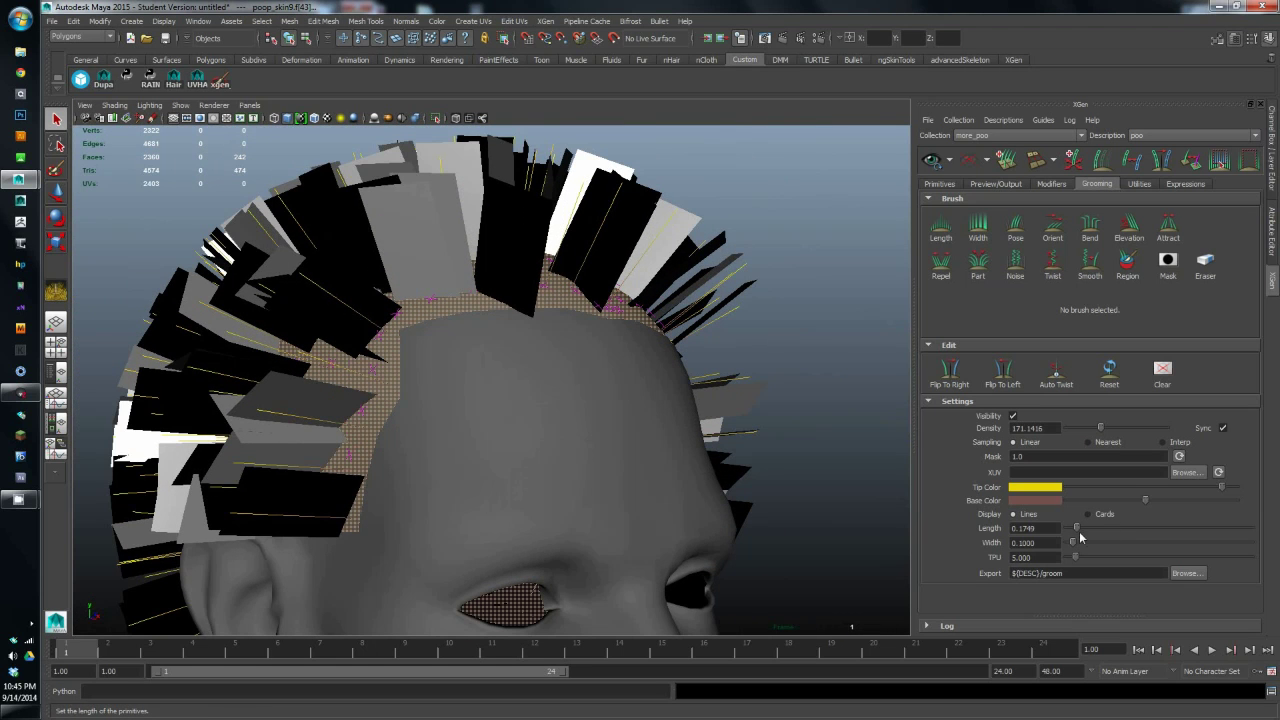
alt+drag(820, 420, 541, 287)
alt+right_drag(541, 287, 577, 352)
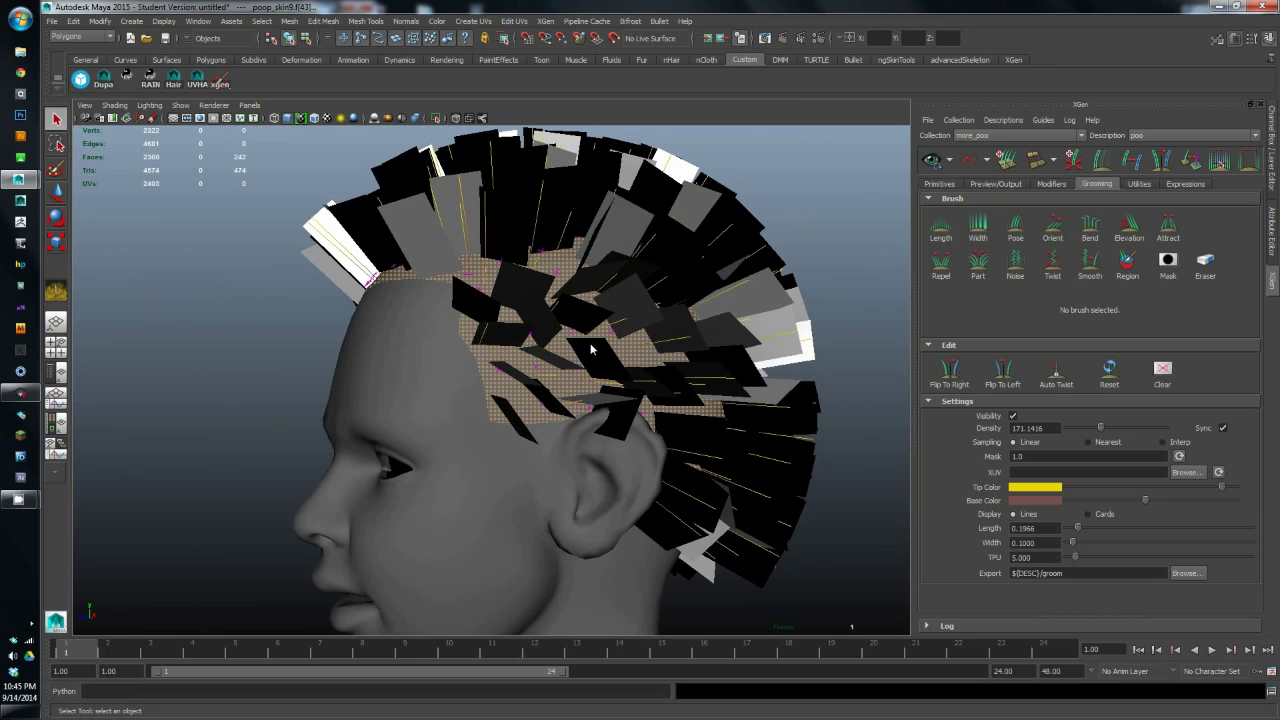
alt+middle_drag(677, 371, 642, 385)
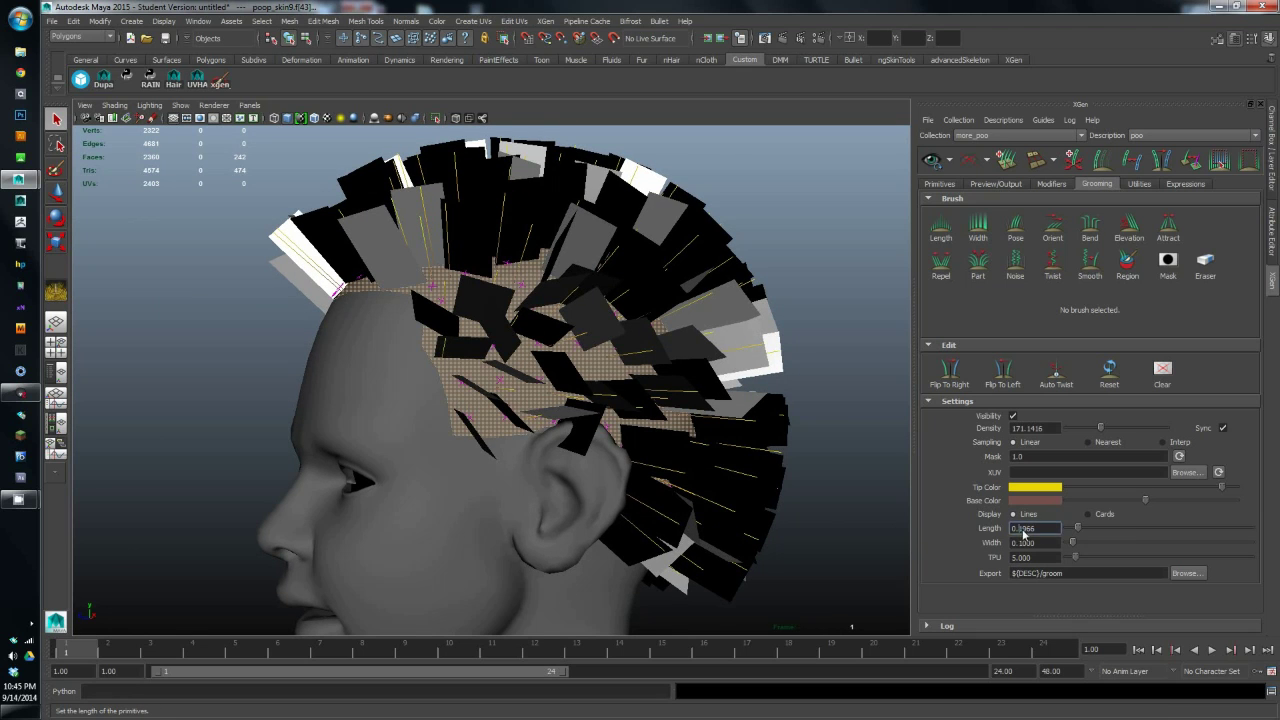
text(2)
key(Return)
- Set the groom primitives' width to 0.15 and check the scalp coverage from several sides
alt+drag(880, 490, 640, 430)
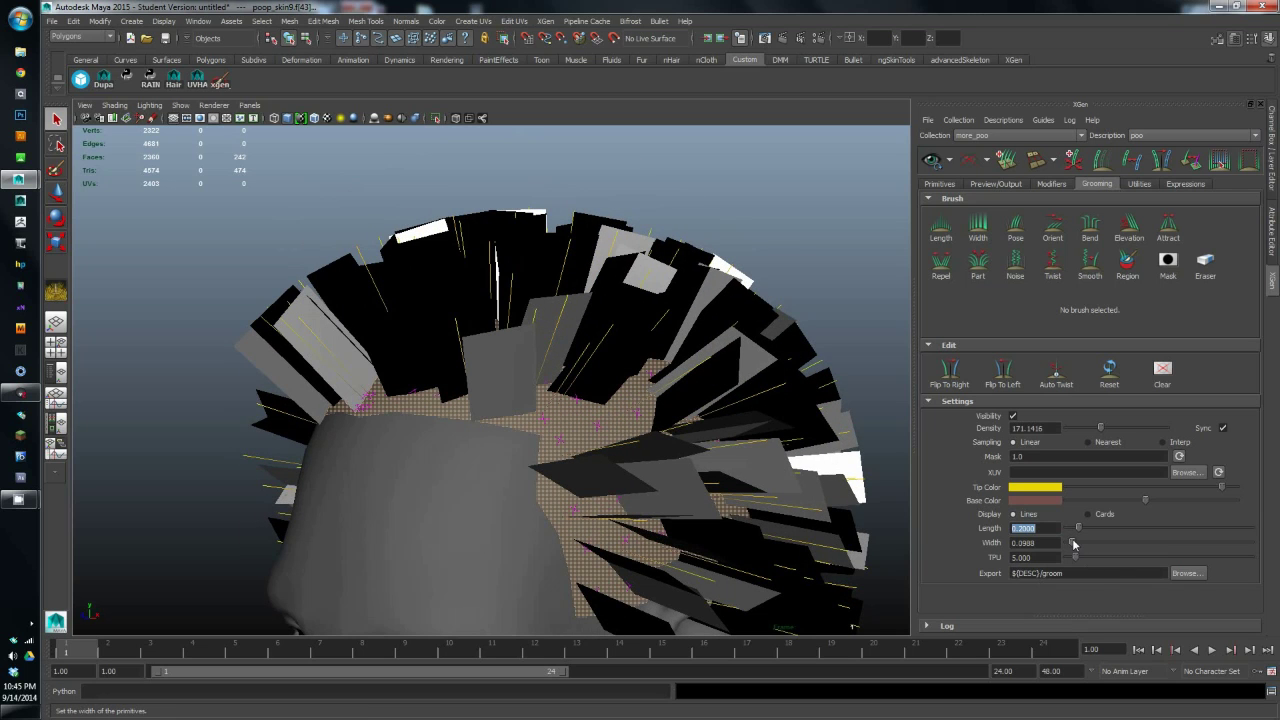
click(1079, 543)
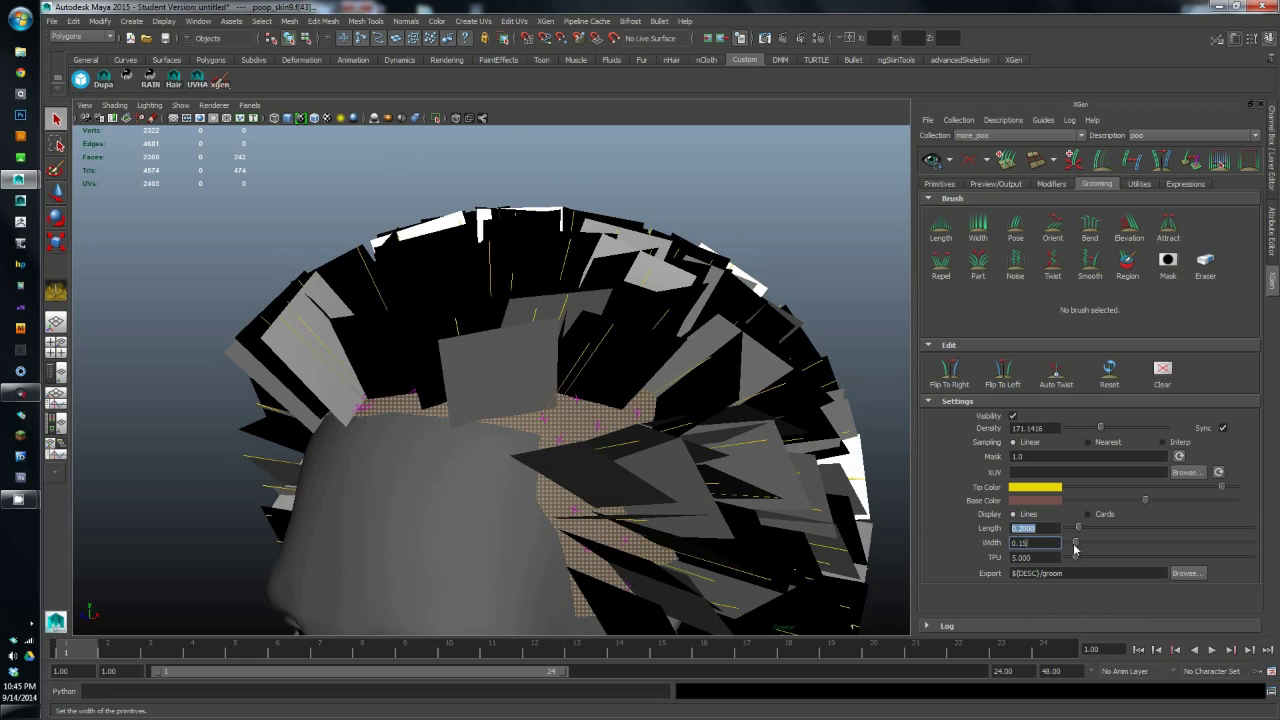
alt+drag(600, 400, 706, 410)
alt+drag(614, 391, 972, 246)
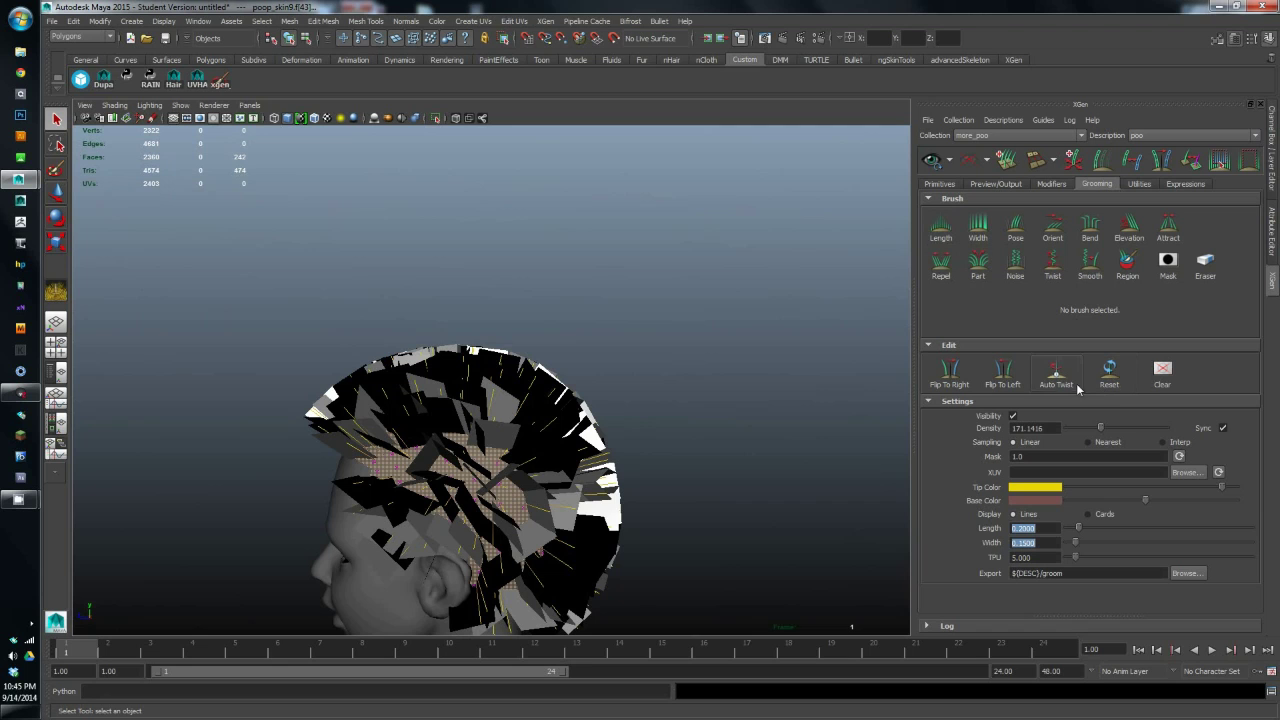
alt+drag(844, 373, 848, 266)
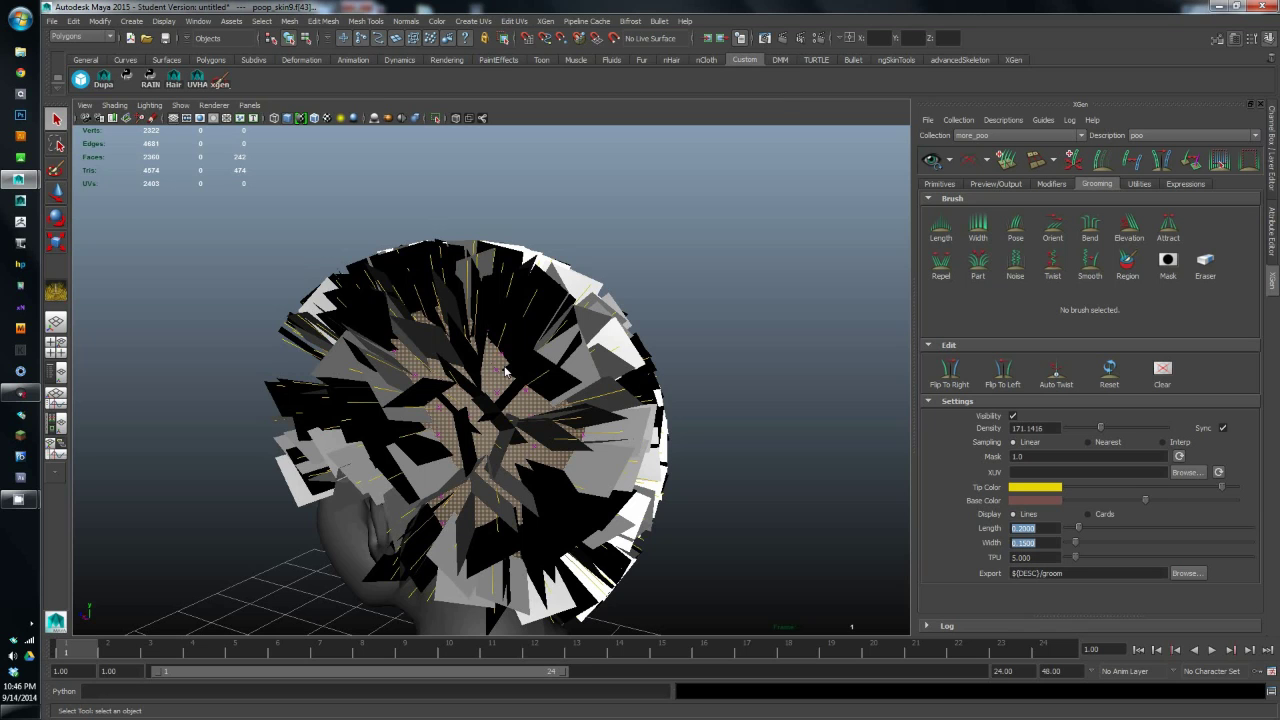
alt+drag(437, 435, 519, 451)
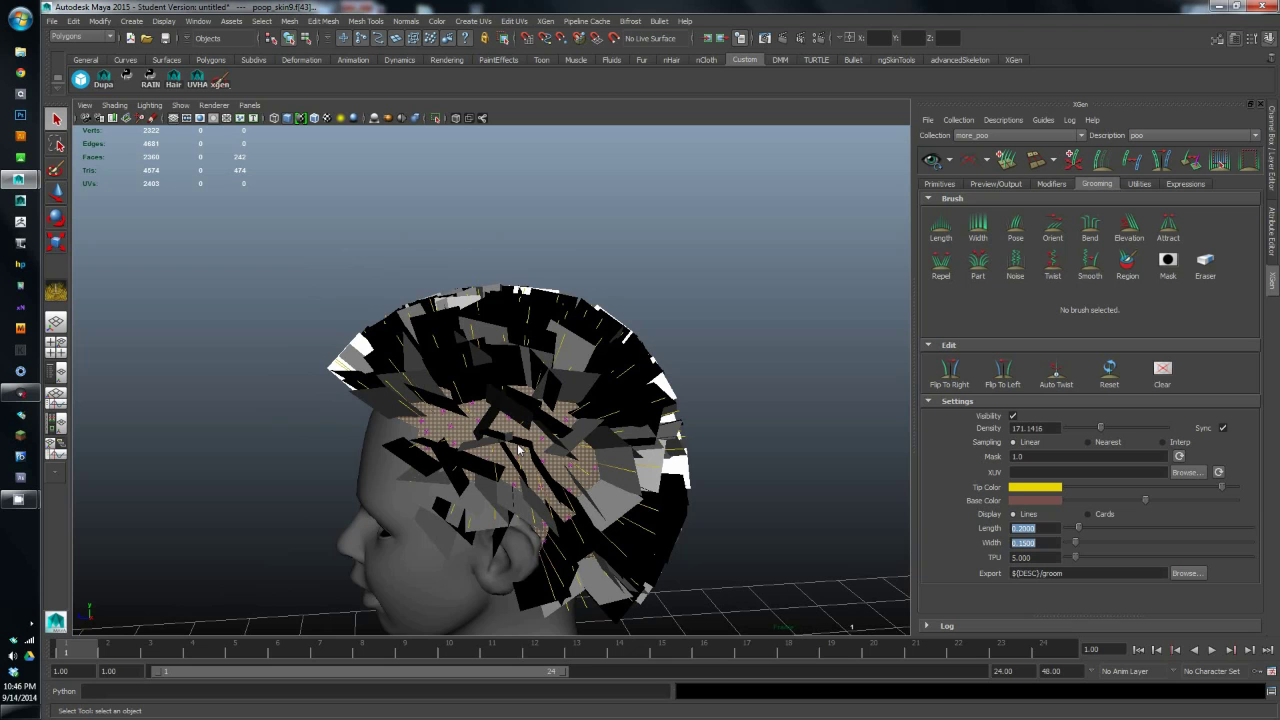
alt+drag(519, 451, 616, 349)
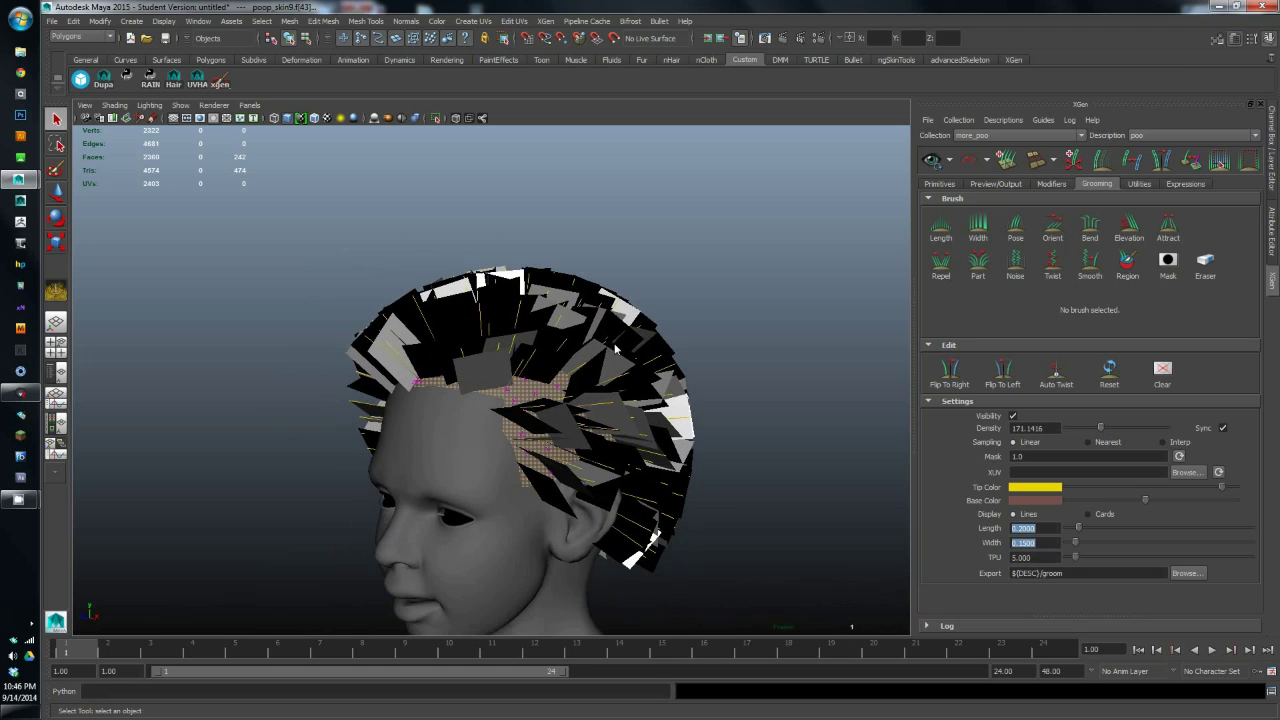
alt+middle_drag(661, 425, 694, 376)
alt+drag(694, 376, 620, 495)
- Use the Pose brush to start laying down the hair on the side and back of the head
click(1016, 229)
mouse_move(480, 420)
alt+mouse_down()
mouse_move(543, 414)
mouse_move(530, 450)
mouse_move(500, 447)
mouse_move(577, 466)
mouse_move(551, 434)
mouse_move(556, 395)
mouse_move(577, 439)
mouse_move(447, 440)
mouse_move(520, 414)
mouse_move(528, 394)
mouse_move(489, 405)
mouse_move(603, 402)
alt+mouse_up()
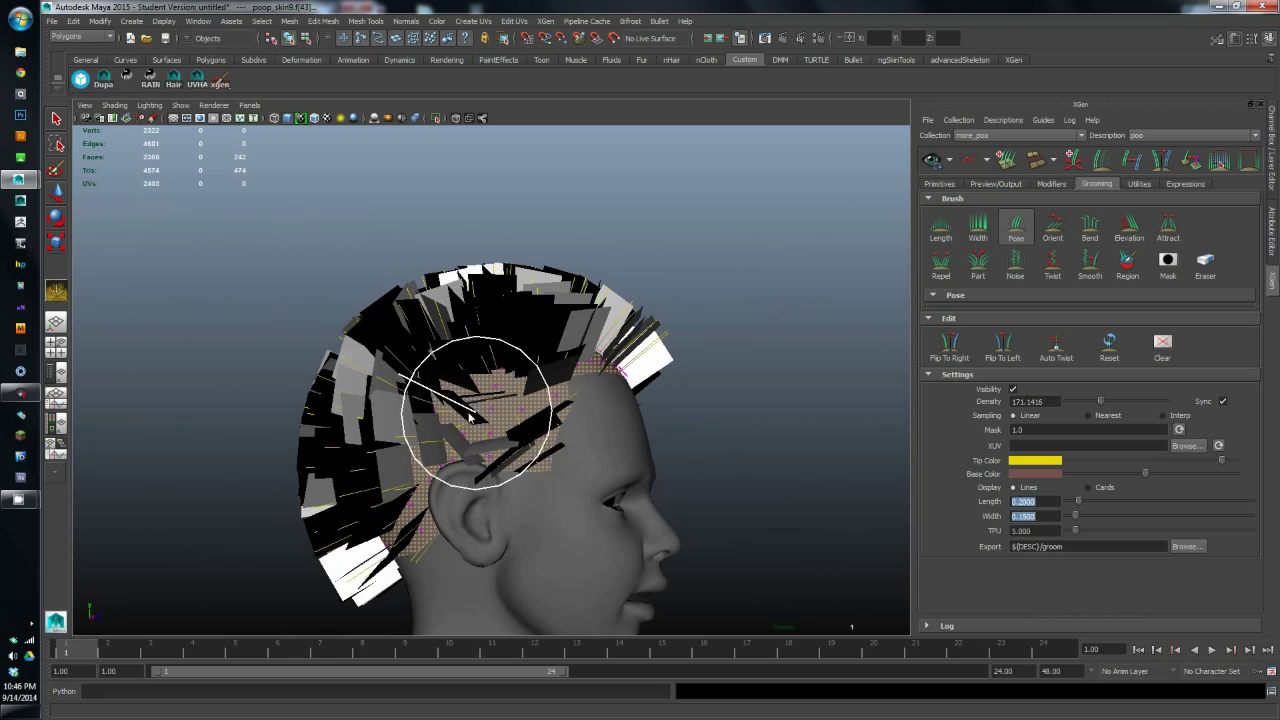
alt+drag(470, 418, 497, 414)
mouse_move(422, 500)
alt+mouse_down()
mouse_move(523, 451)
mouse_move(586, 451)
mouse_move(490, 465)
mouse_move(523, 451)
alt+mouse_up()
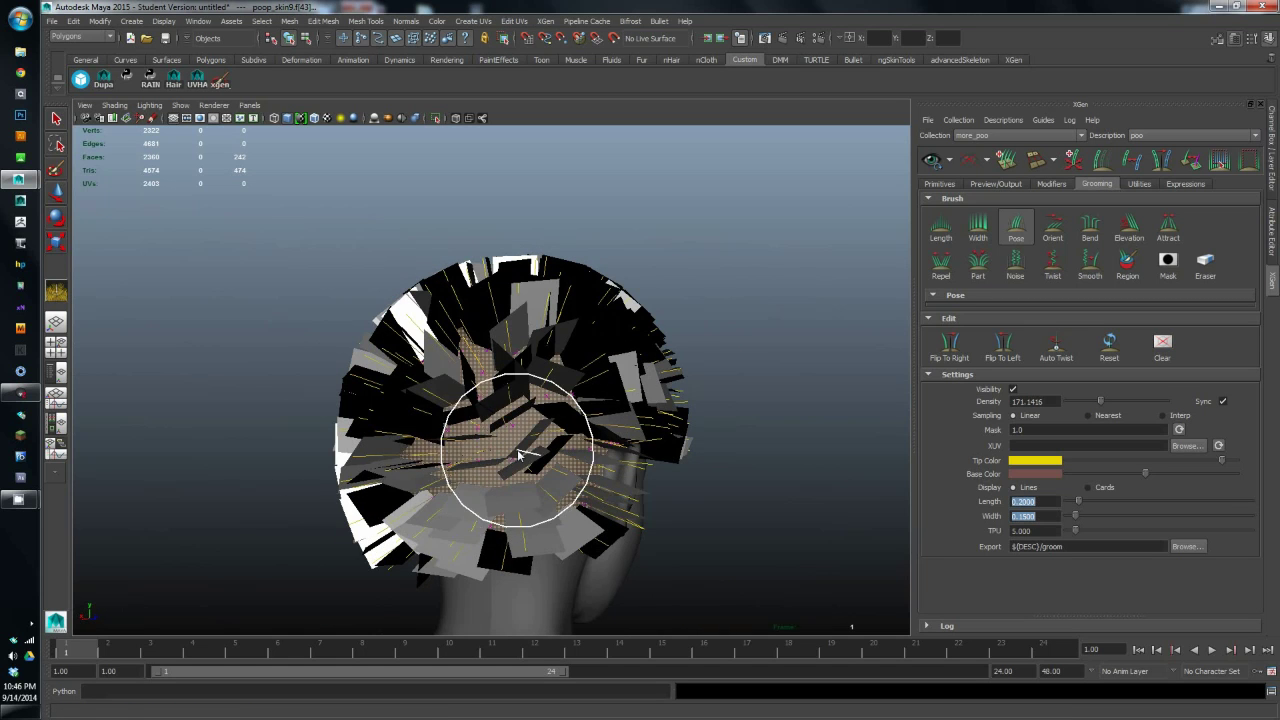
alt+drag(432, 457, 608, 458)
mouse_move(446, 458)
mouse_down()
mouse_move(414, 480)
mouse_move(483, 477)
mouse_move(426, 503)
mouse_up()
mouse_move(580, 494)
alt+mouse_down()
mouse_move(526, 468)
mouse_move(576, 463)
mouse_move(534, 457)
alt+mouse_up()
mouse_move(452, 456)
alt+mouse_down()
mouse_move(581, 462)
mouse_move(562, 463)
alt+mouse_up()
drag(460, 497, 451, 471)
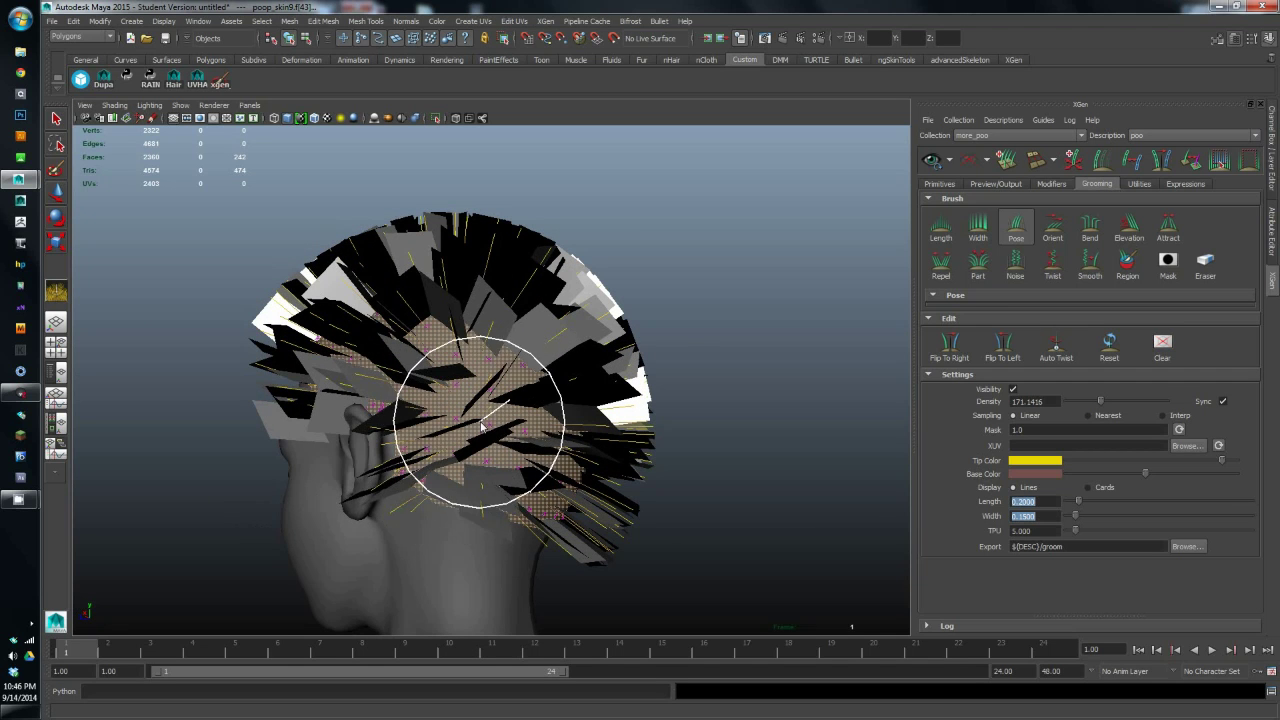
- Comb the hair behind both ears and across the back of the head downward with the Pose brush
mouse_move(505, 408)
mouse_down()
mouse_move(508, 428)
mouse_move(391, 408)
mouse_move(480, 423)
mouse_move(446, 409)
mouse_up()
drag(385, 374, 374, 371)
mouse_move(374, 371)
alt+mouse_down()
mouse_move(549, 400)
mouse_move(380, 366)
mouse_move(343, 377)
alt+mouse_up()
alt+drag(437, 398, 380, 404)
mouse_move(489, 404)
alt+mouse_down()
mouse_move(443, 409)
mouse_move(425, 443)
alt+mouse_up()
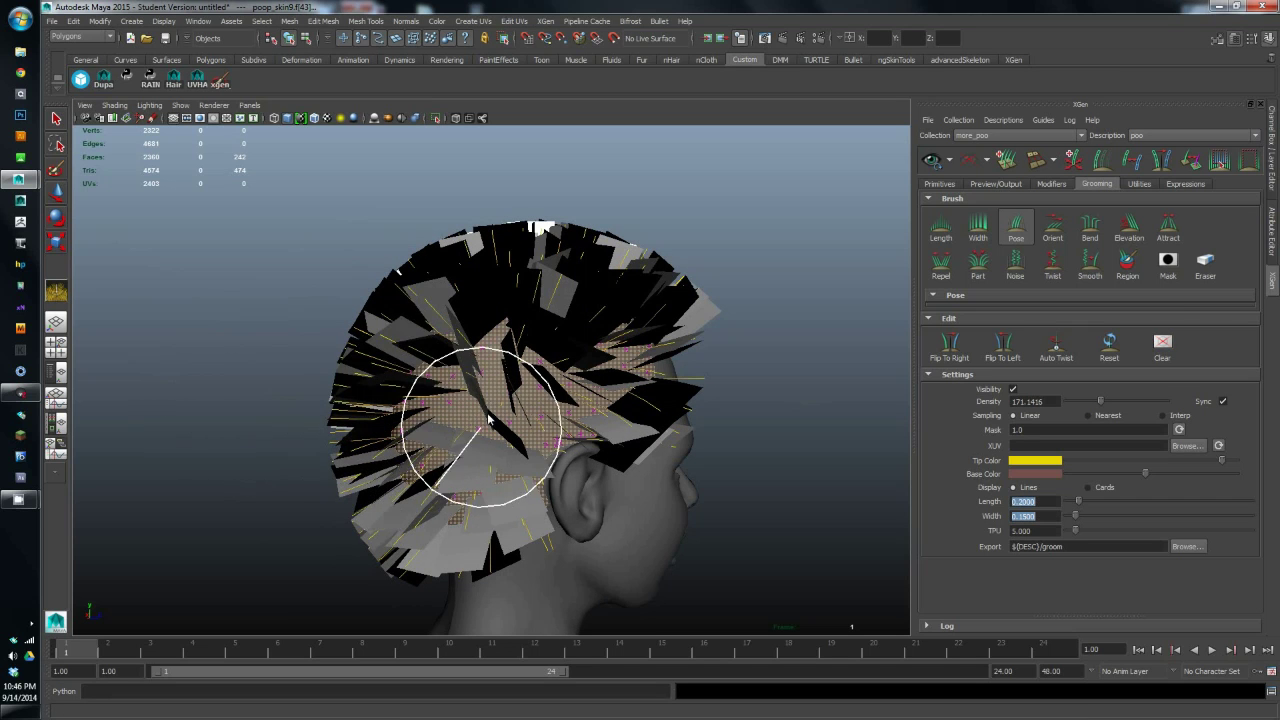
drag(476, 376, 450, 433)
mouse_move(578, 397)
alt+mouse_down()
mouse_move(457, 449)
mouse_move(626, 412)
mouse_move(556, 495)
alt+mouse_up()
alt+middle_drag(556, 495, 546, 409)
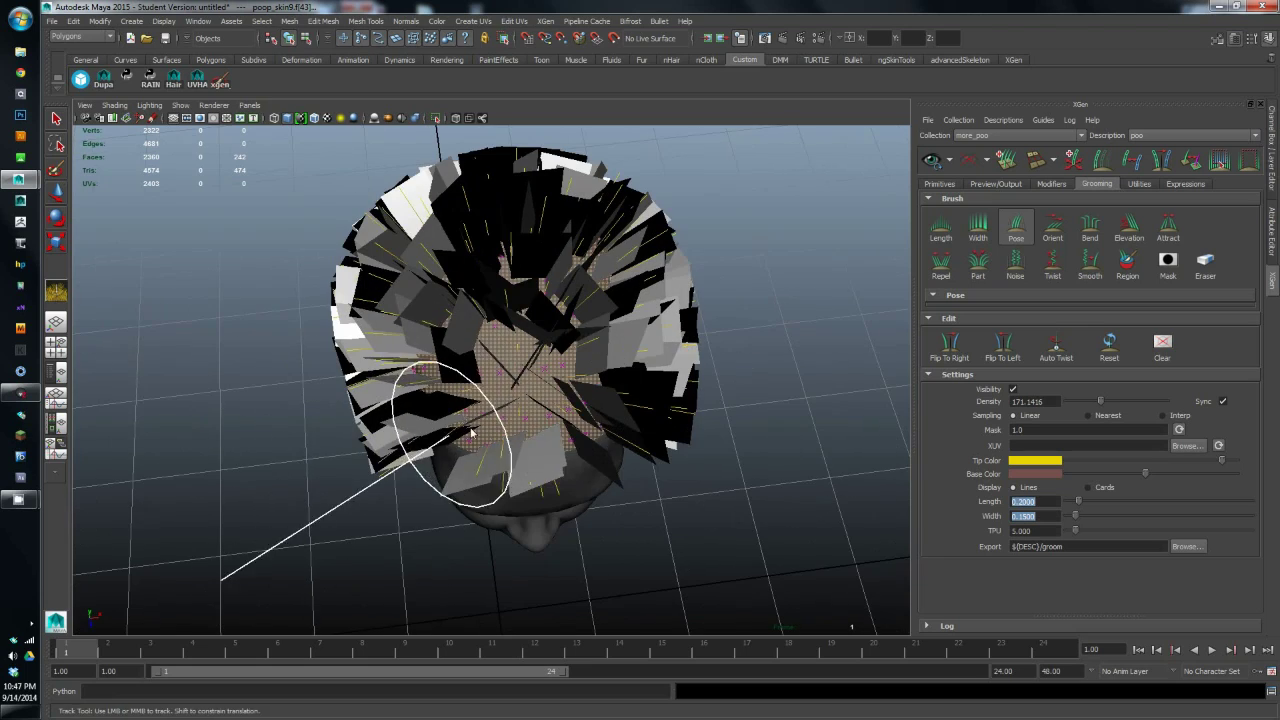
- Continue posing the hair over the top, sides and front of the head with the Pose brush
alt+drag(529, 405, 509, 337)
alt+drag(586, 414, 508, 369)
mouse_move(630, 446)
alt+mouse_down()
mouse_move(443, 452)
mouse_move(474, 400)
mouse_move(454, 399)
mouse_move(714, 340)
mouse_move(171, 414)
mouse_move(457, 423)
mouse_move(557, 400)
mouse_move(457, 343)
mouse_move(512, 312)
mouse_move(457, 357)
mouse_move(529, 429)
mouse_move(510, 418)
mouse_move(514, 460)
mouse_move(532, 460)
mouse_move(449, 429)
mouse_move(435, 405)
mouse_move(449, 380)
mouse_move(529, 372)
mouse_move(526, 409)
mouse_move(434, 466)
mouse_move(443, 398)
mouse_move(468, 420)
mouse_move(506, 362)
mouse_move(563, 403)
mouse_move(591, 300)
mouse_move(673, 338)
mouse_move(535, 340)
alt+mouse_up()
alt+middle_drag(535, 340, 531, 403)
alt+right_drag(531, 403, 605, 438)
alt+drag(605, 440, 410, 370)
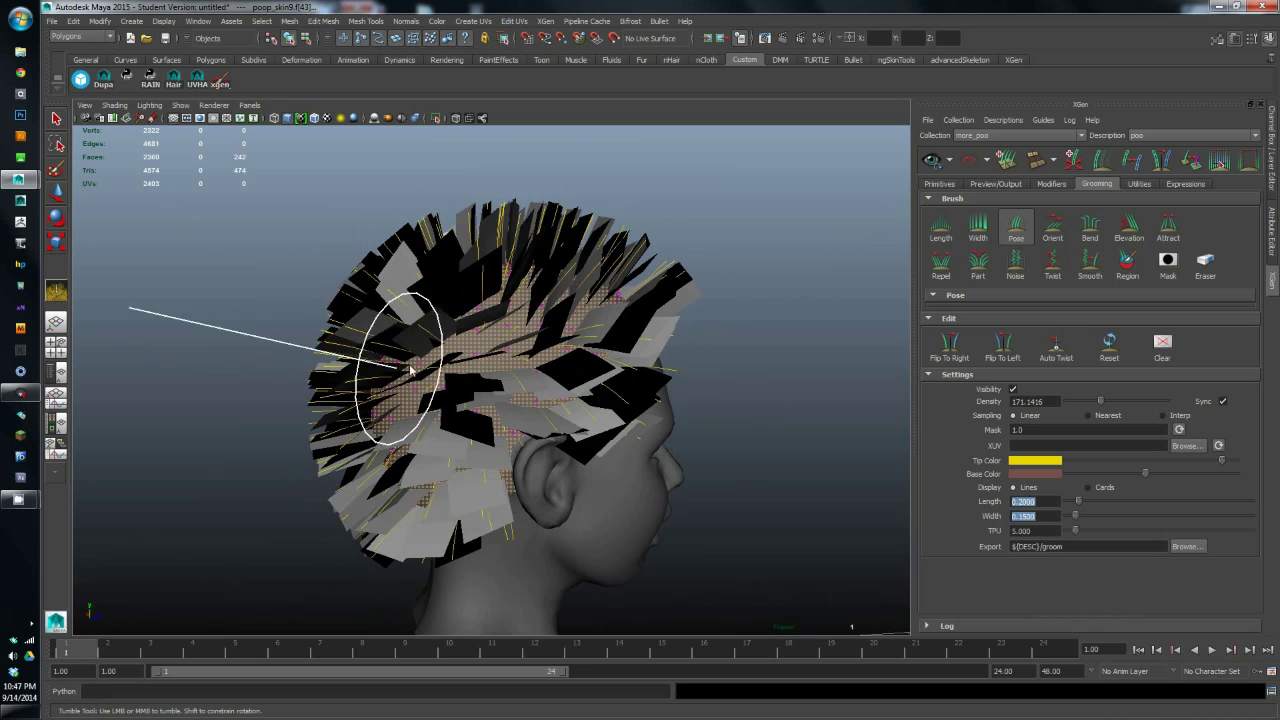
alt+drag(556, 336, 358, 348)
alt+drag(640, 320, 546, 397)
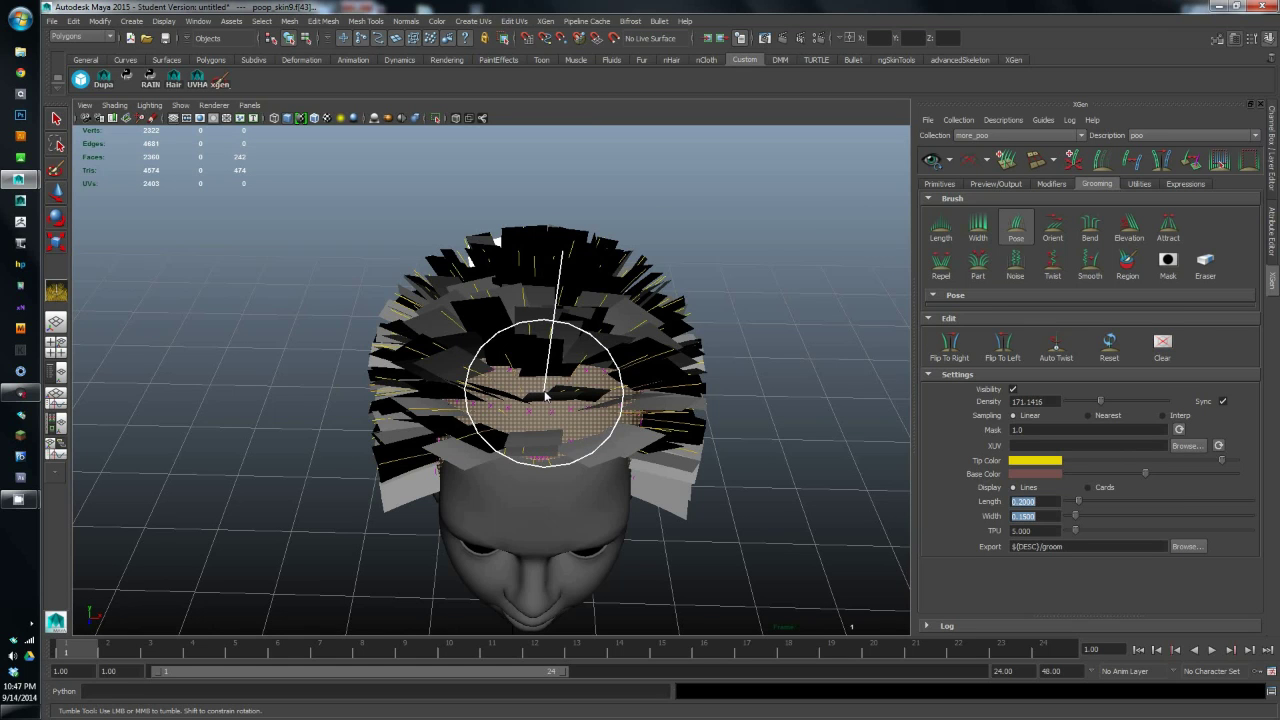
- Switch to the Orient brush and comb the top hair toward the forehead and down over the head's right side
click(1056, 222)
mouse_move(710, 345)
alt+mouse_down()
mouse_move(640, 360)
mouse_move(707, 383)
mouse_move(610, 355)
alt+mouse_up()
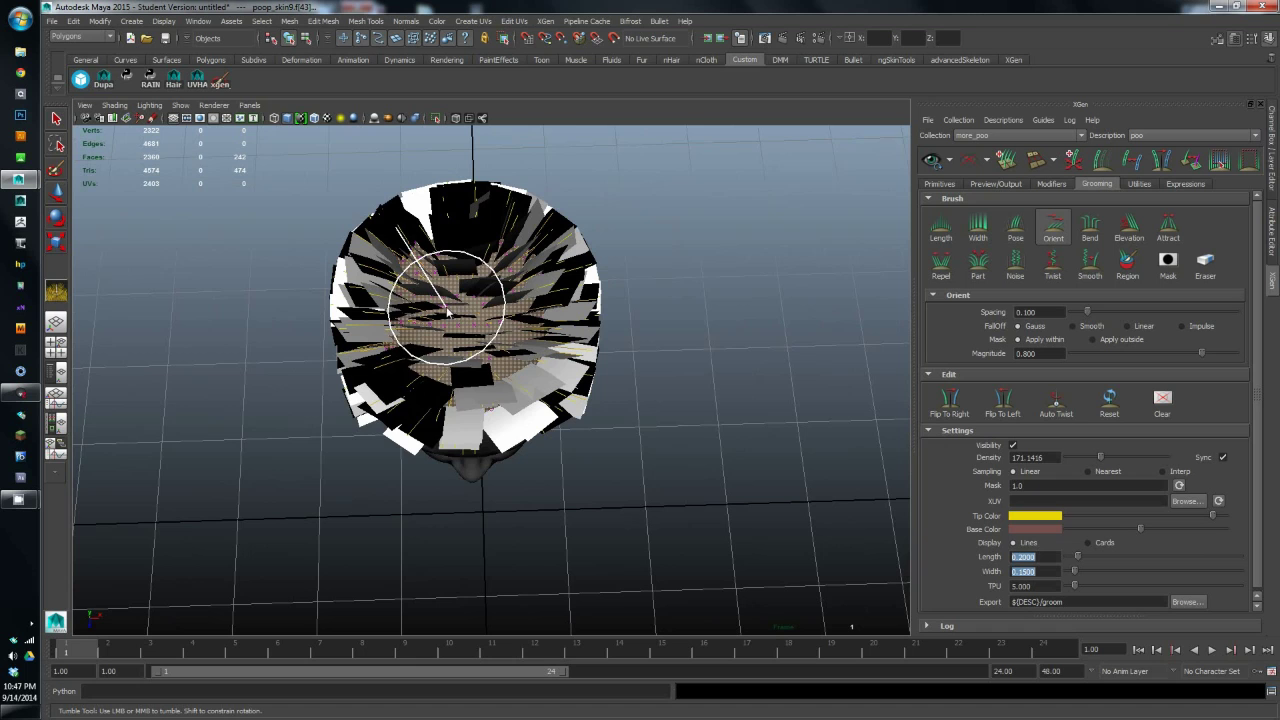
mouse_move(463, 260)
mouse_down()
mouse_move(443, 263)
mouse_move(437, 373)
mouse_up()
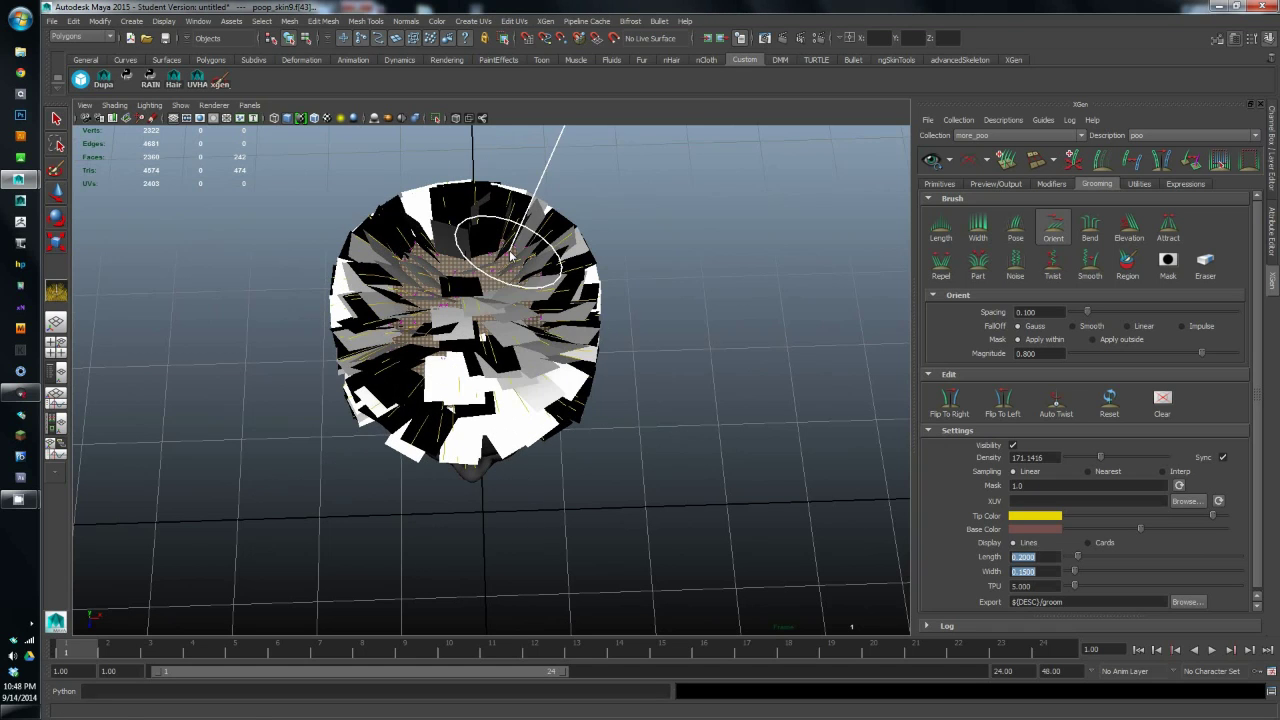
alt+drag(450, 357, 573, 314)
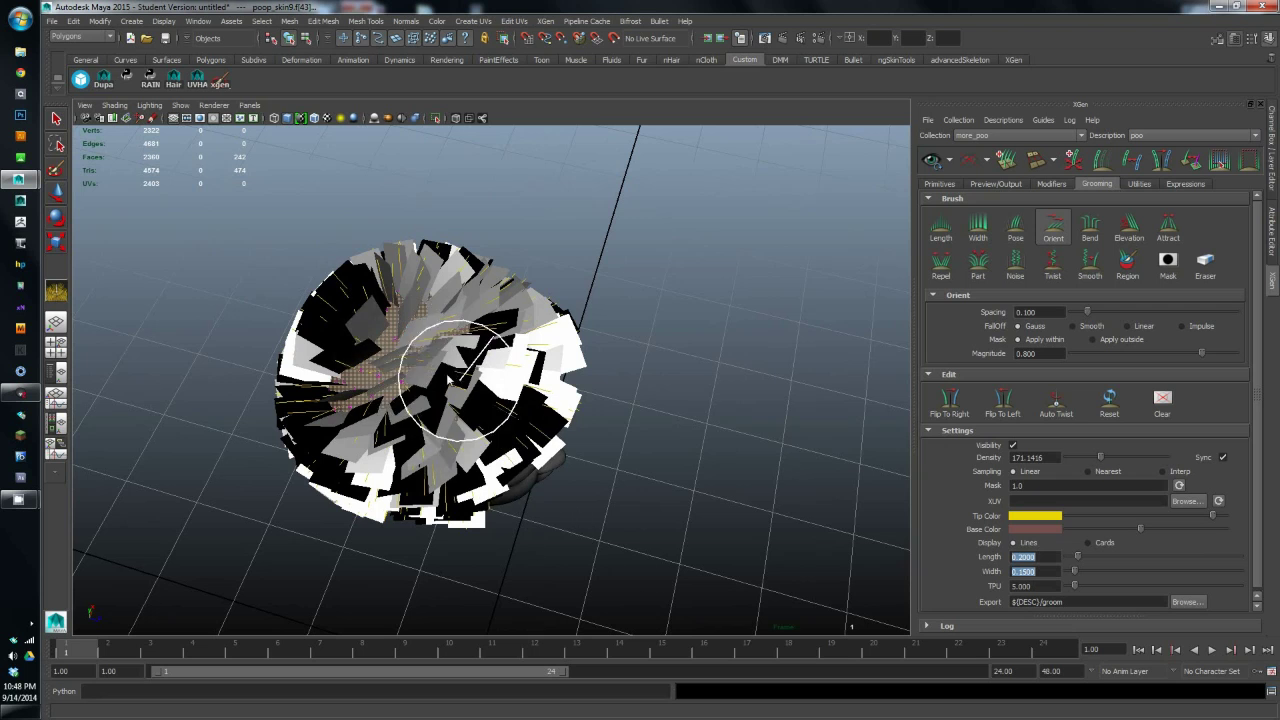
alt+drag(508, 365, 543, 365)
mouse_move(586, 410)
mouse_down()
mouse_move(549, 397)
mouse_move(609, 368)
mouse_move(614, 288)
mouse_move(610, 341)
mouse_up()
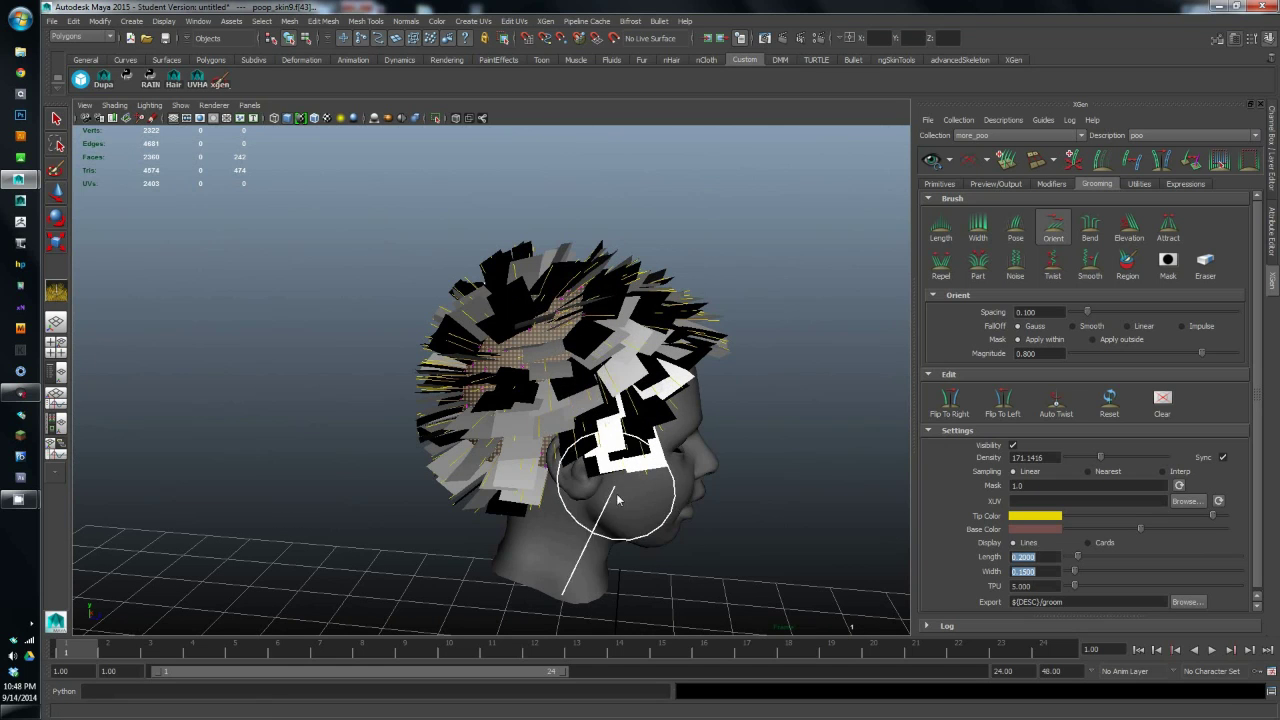
- Orient the hair behind the right ear downward toward the nape
alt+drag(597, 500, 564, 394)
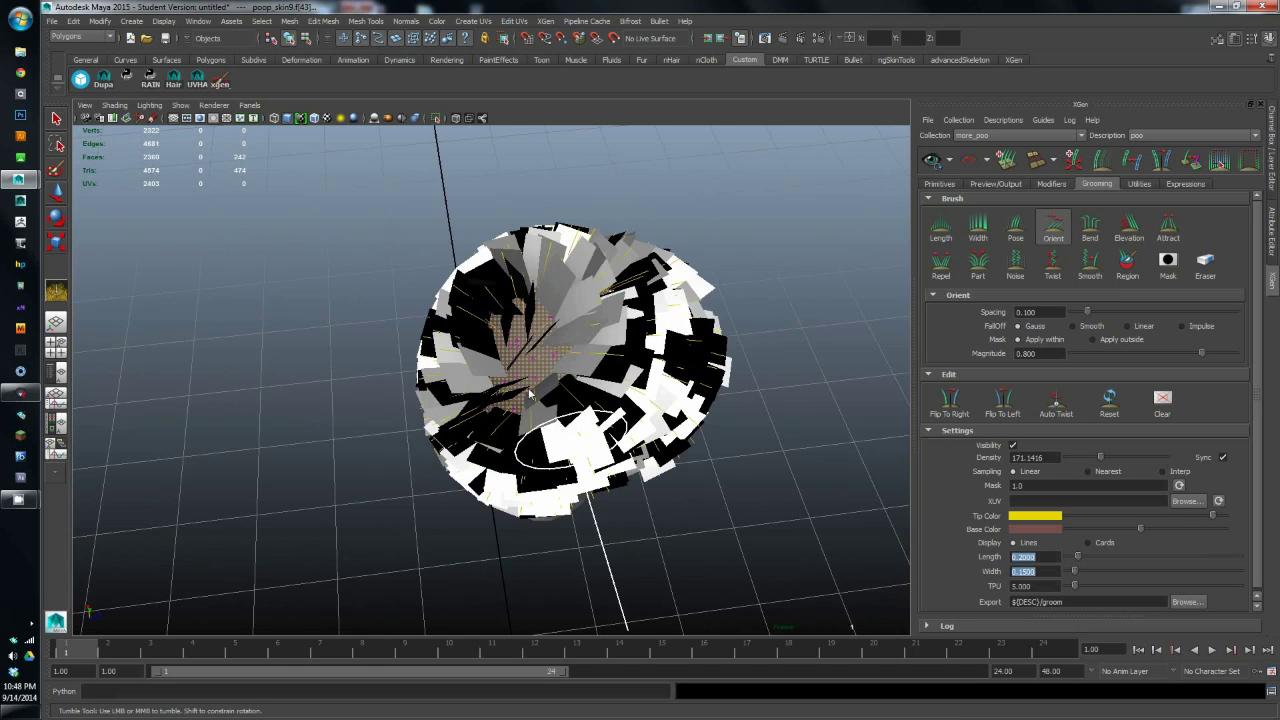
alt+drag(612, 452, 527, 318)
alt+drag(575, 360, 568, 346)
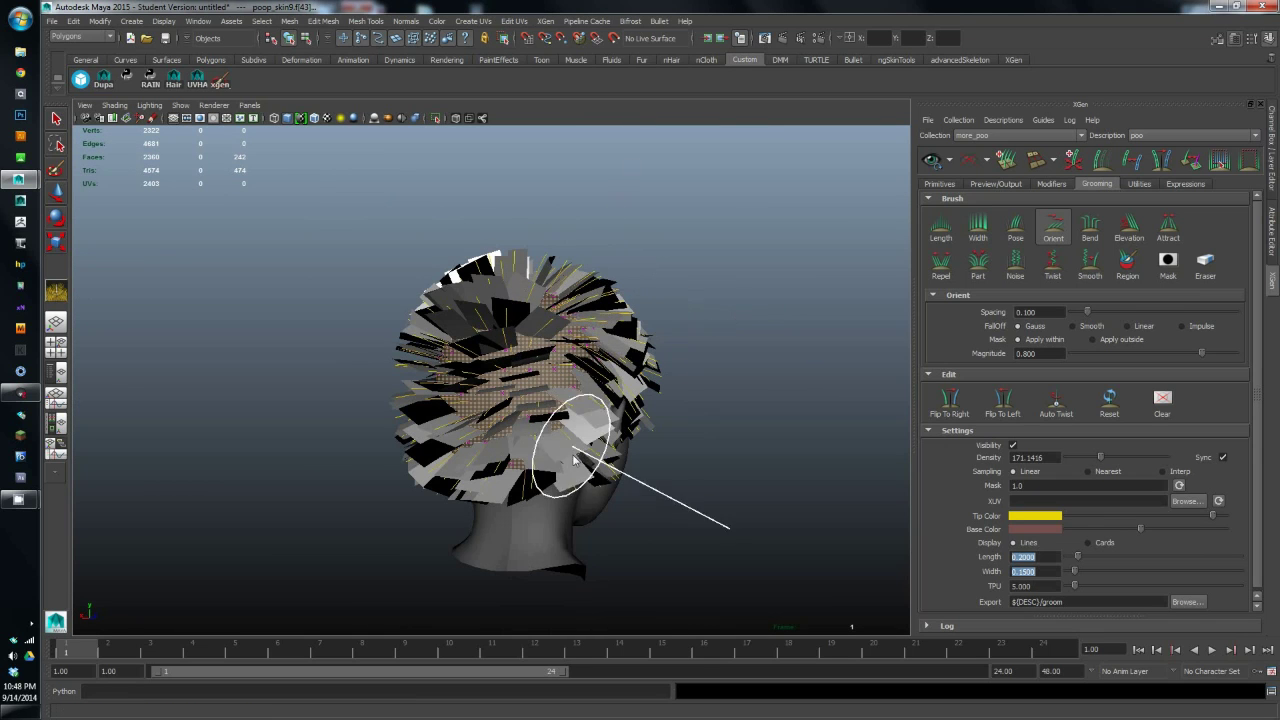
mouse_move(543, 470)
mouse_down()
mouse_move(546, 489)
mouse_move(490, 500)
mouse_up()
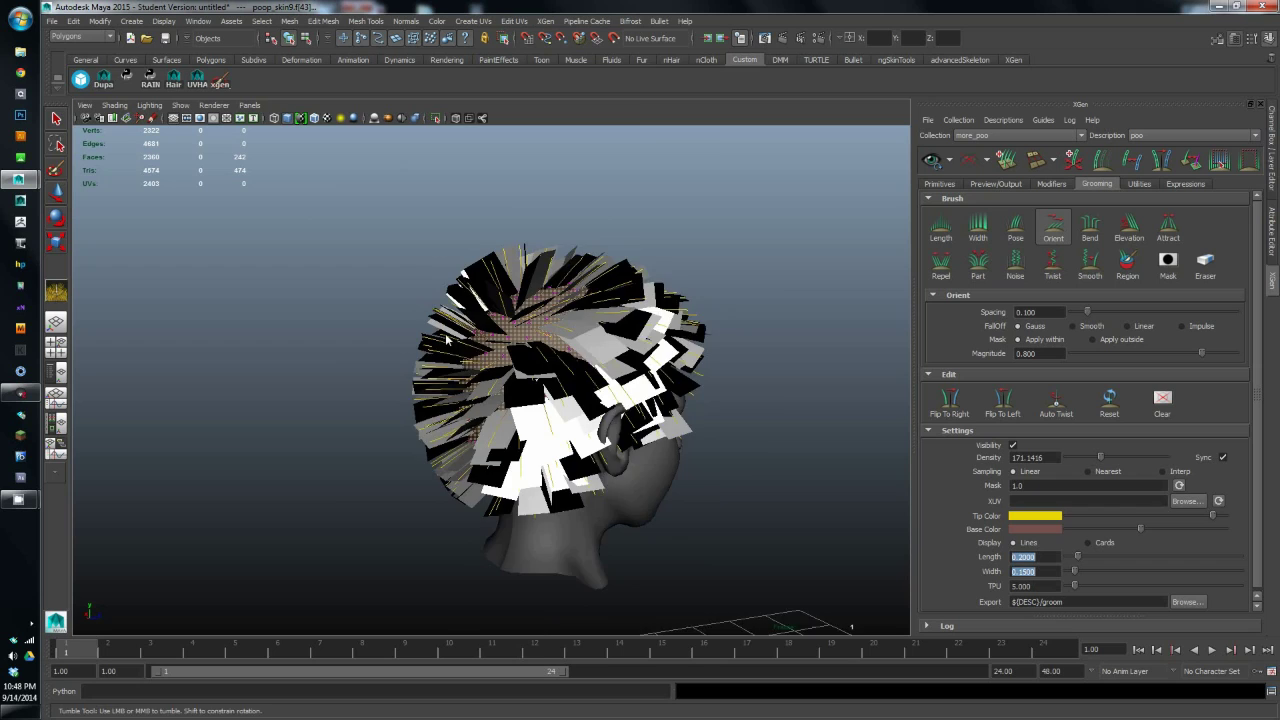
alt+right_drag(490, 500, 561, 446)
mouse_move(561, 447)
alt+mouse_down()
mouse_move(580, 425)
mouse_move(568, 440)
mouse_move(560, 330)
mouse_move(509, 311)
mouse_move(420, 340)
mouse_move(551, 346)
mouse_move(512, 295)
mouse_move(466, 480)
alt+mouse_up()
mouse_move(506, 337)
mouse_down()
mouse_move(466, 485)
mouse_move(500, 460)
mouse_move(515, 480)
mouse_up()
- Comb the hair on the back of the head down from the crown to the nape with long Orient strokes
mouse_move(378, 375)
alt+mouse_down()
mouse_move(500, 352)
mouse_move(468, 465)
alt+mouse_up()
drag(497, 365, 446, 451)
mouse_move(477, 340)
mouse_down()
mouse_move(415, 470)
mouse_move(600, 323)
mouse_move(500, 460)
mouse_up()
drag(557, 266, 508, 457)
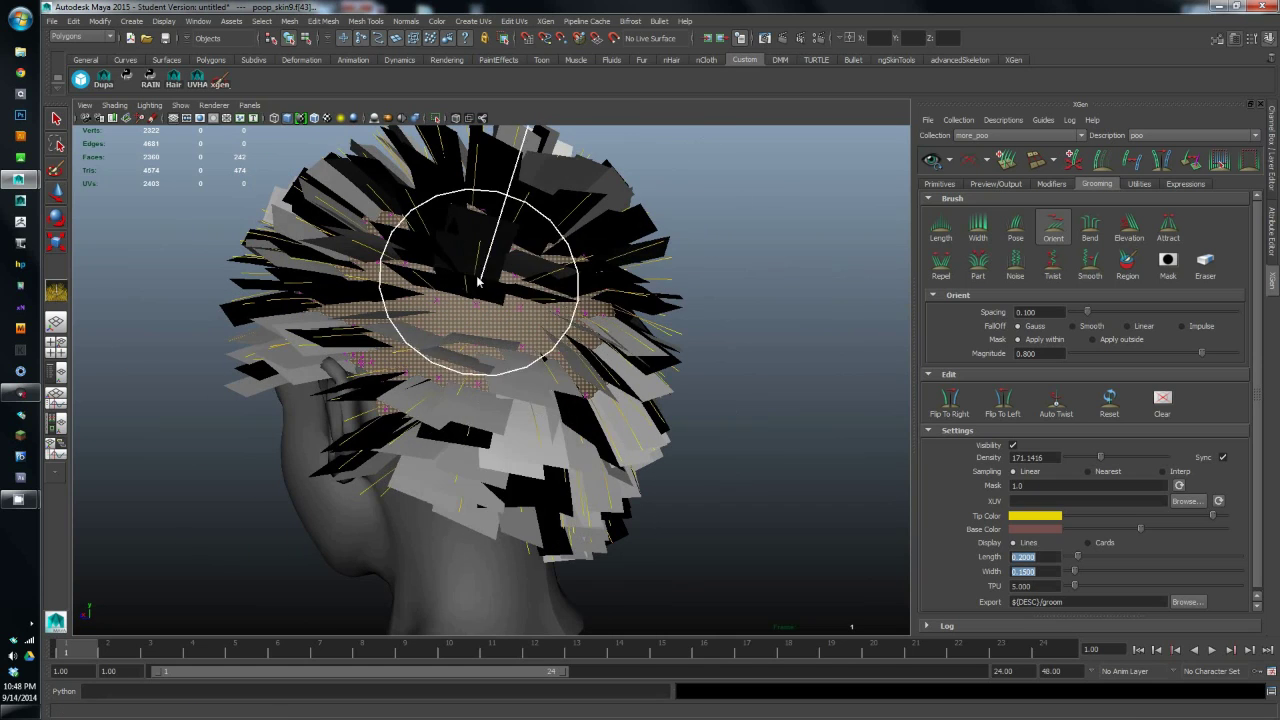
drag(480, 283, 436, 442)
mouse_move(405, 262)
mouse_down()
mouse_move(374, 263)
mouse_move(357, 286)
mouse_move(520, 251)
mouse_move(478, 259)
mouse_move(432, 430)
mouse_up()
drag(517, 352, 462, 475)
drag(577, 275, 485, 475)
mouse_move(688, 390)
alt+mouse_down()
mouse_move(604, 420)
mouse_move(557, 463)
mouse_move(640, 455)
alt+mouse_up()
mouse_move(432, 386)
mouse_down()
mouse_move(497, 377)
mouse_move(660, 400)
mouse_move(600, 410)
mouse_up()
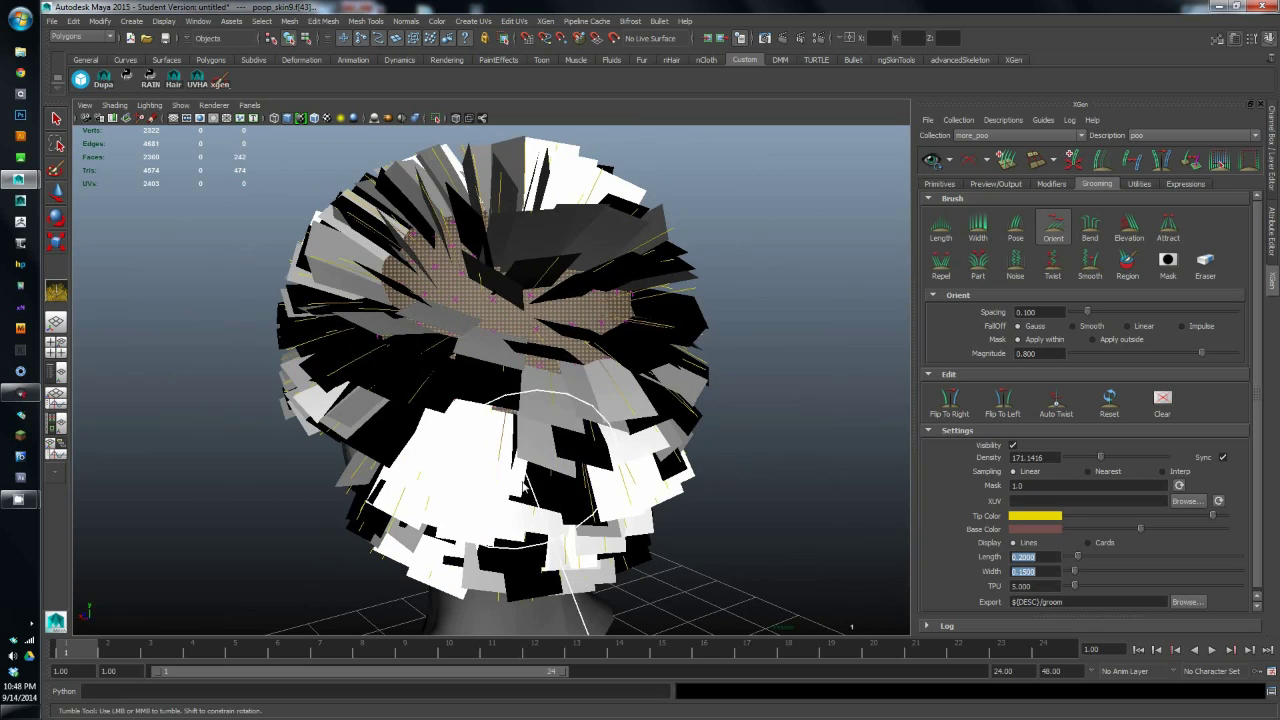
- Orient the hair on the head's left side and above the forehead so it lies down over the temple and brow
alt+drag(418, 422, 600, 350)
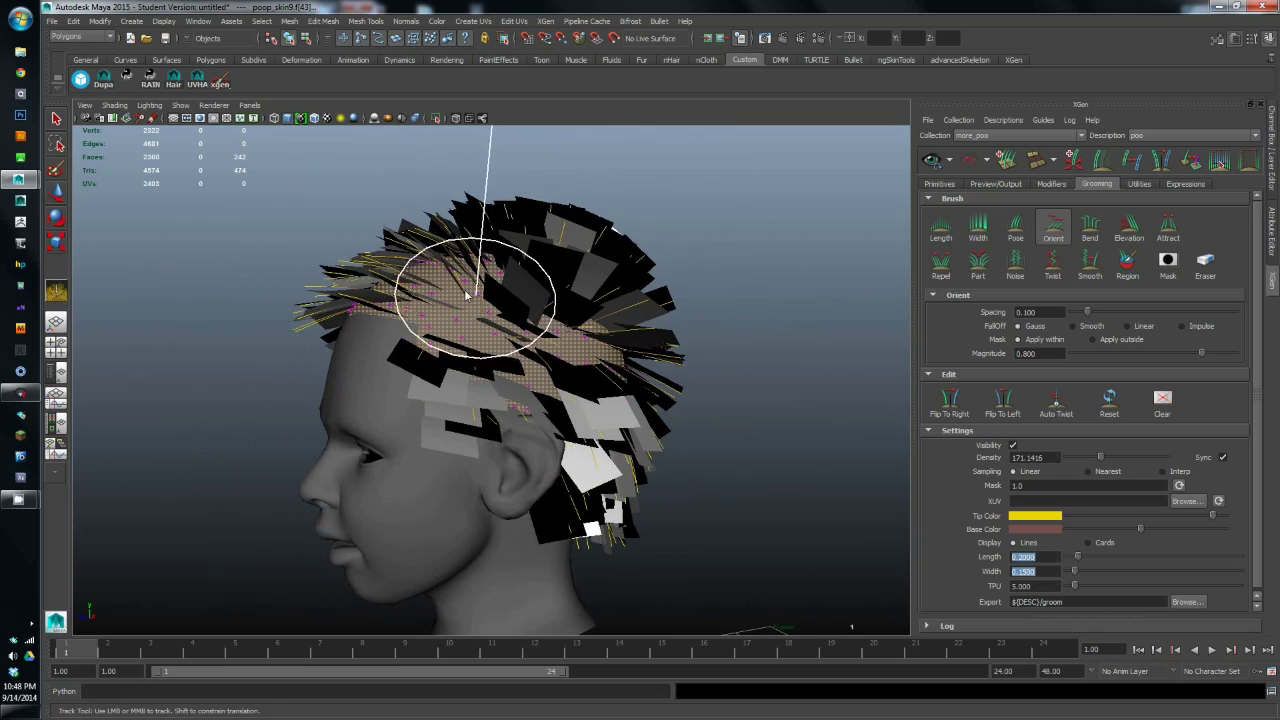
alt+right_drag(472, 297, 540, 342)
mouse_move(490, 342)
mouse_down()
mouse_move(457, 340)
mouse_move(557, 337)
mouse_move(671, 428)
mouse_move(545, 355)
mouse_move(530, 375)
mouse_move(543, 378)
mouse_up()
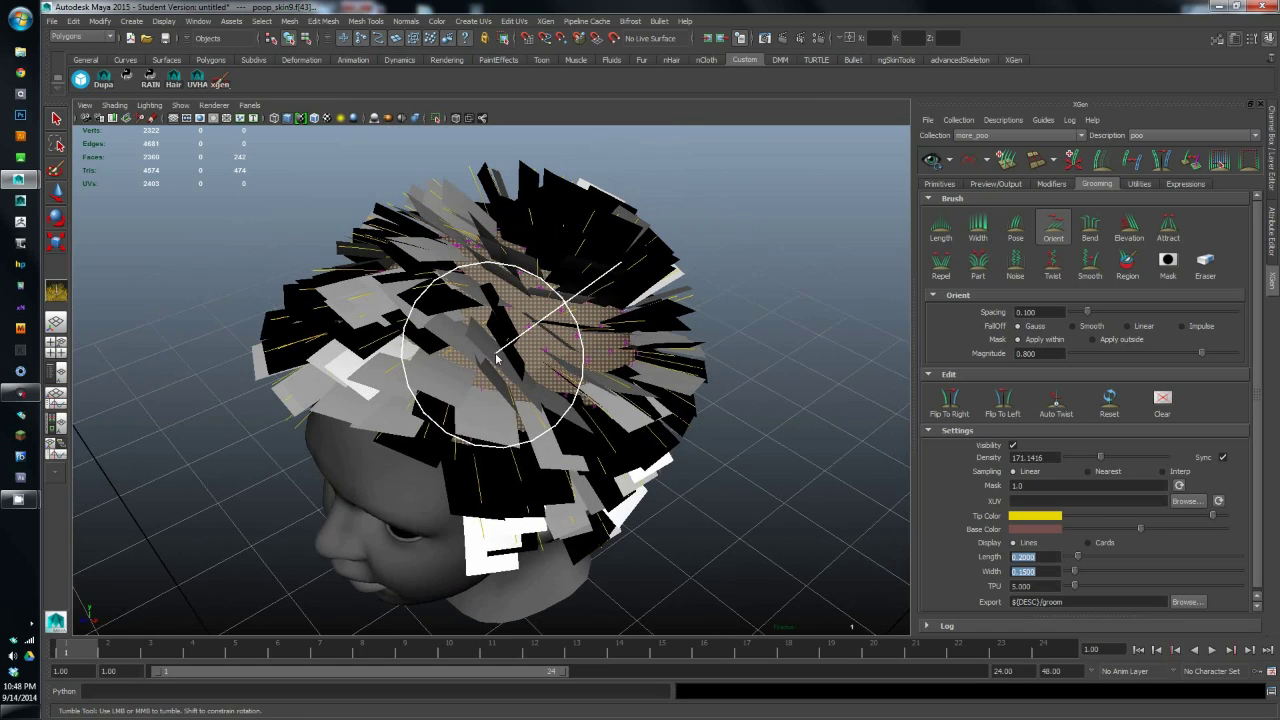
mouse_move(520, 430)
mouse_down()
mouse_move(386, 474)
mouse_move(586, 373)
mouse_up()
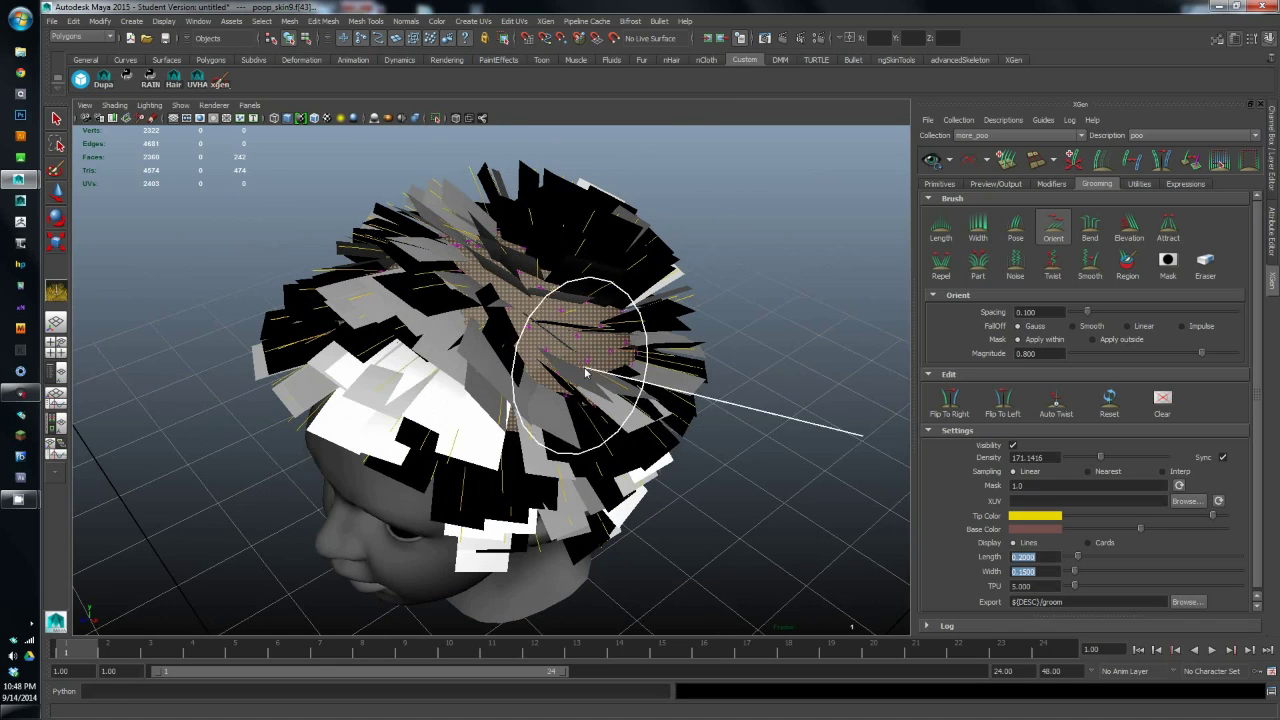
mouse_move(448, 392)
mouse_down()
mouse_move(428, 386)
mouse_move(553, 413)
mouse_move(406, 334)
mouse_move(479, 322)
mouse_up()
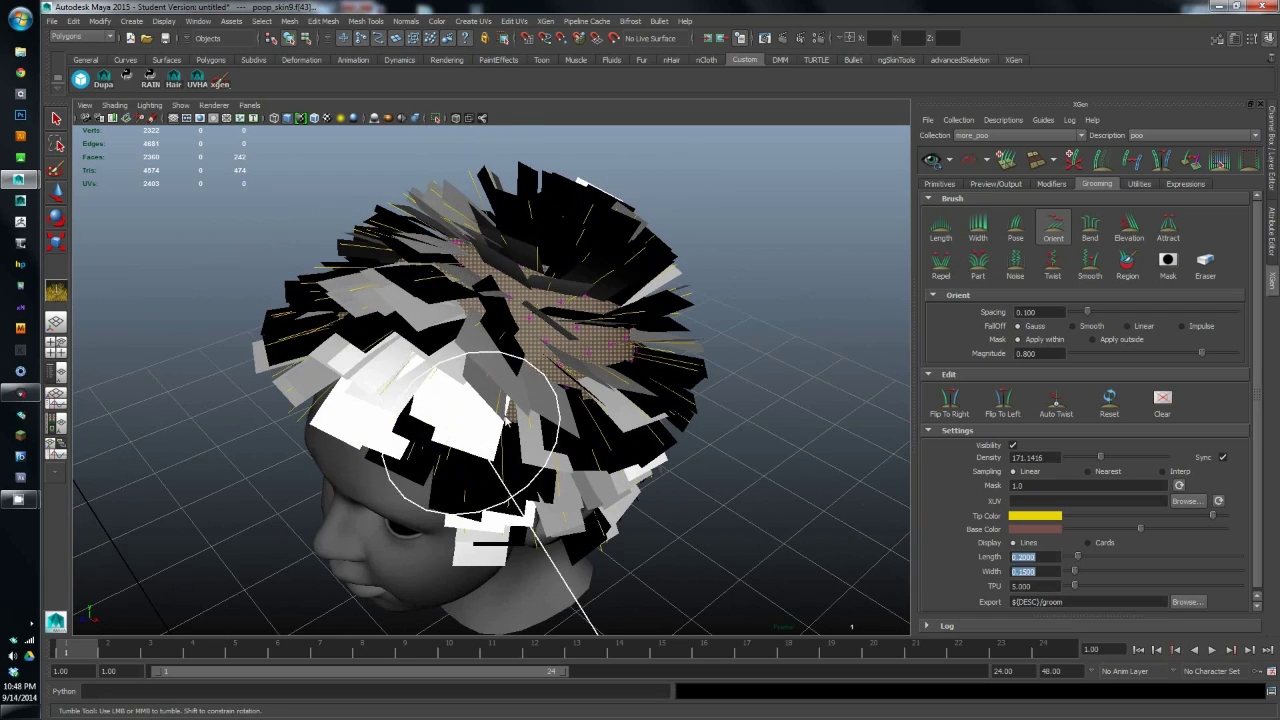
drag(505, 420, 454, 326)
- Orient the hair above the left temple and on the top of the head around the bare scalp patch
alt+drag(586, 366, 506, 406)
mouse_move(466, 446)
mouse_down()
mouse_move(563, 380)
mouse_move(628, 428)
mouse_move(560, 400)
mouse_up()
alt+middle_drag(560, 400, 530, 430)
alt+drag(543, 440, 540, 405)
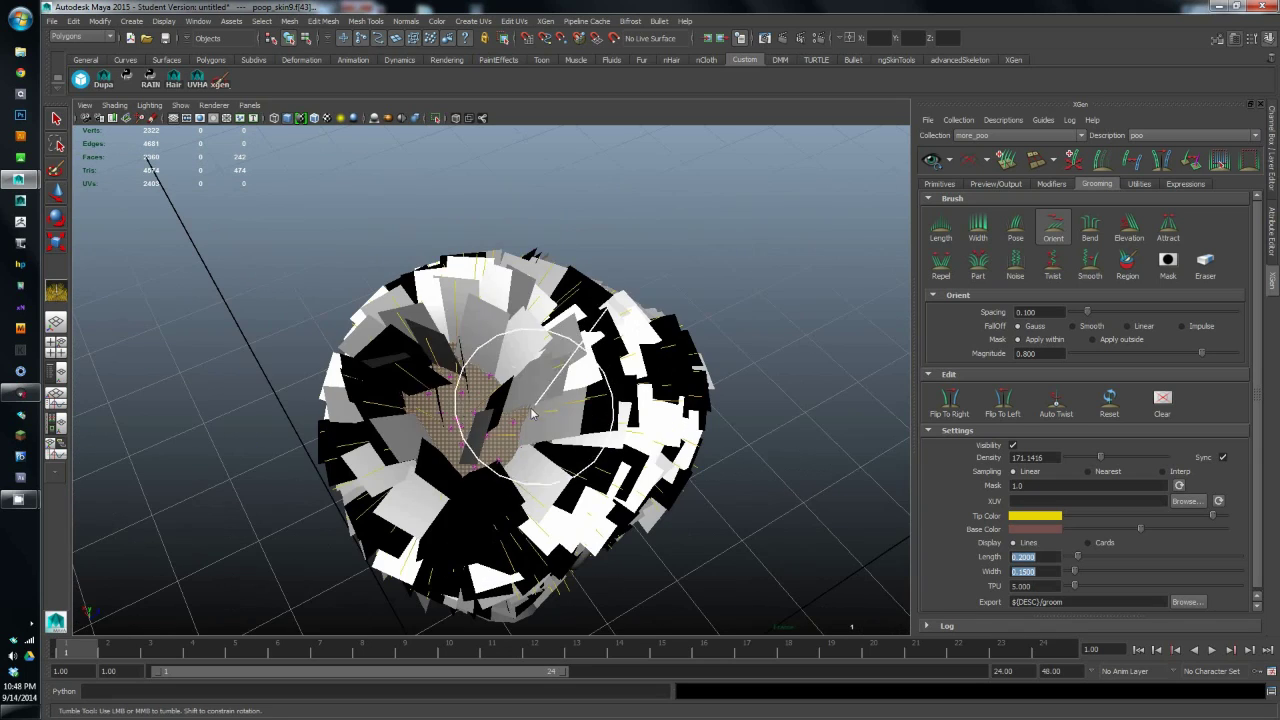
alt+drag(576, 347, 576, 414)
mouse_move(424, 384)
mouse_down()
mouse_move(477, 357)
mouse_move(515, 363)
mouse_move(563, 443)
mouse_move(609, 328)
mouse_move(558, 428)
mouse_move(524, 367)
mouse_up()
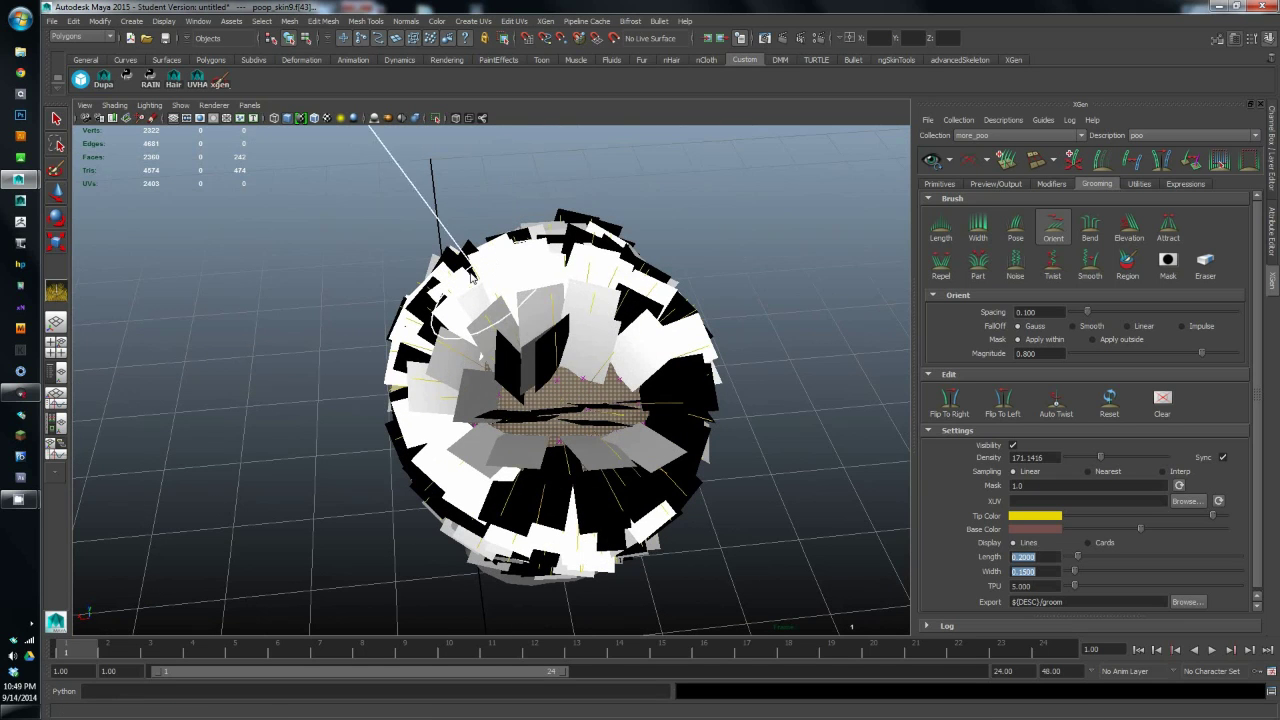
- Comb the crown hair outward from the bare patch and down the back of the head with Orient strokes
drag(491, 291, 517, 433)
drag(623, 394, 589, 556)
mouse_move(588, 398)
alt+mouse_down()
mouse_move(714, 371)
mouse_move(657, 343)
alt+mouse_up()
mouse_move(572, 357)
mouse_down()
mouse_move(594, 337)
mouse_move(538, 382)
mouse_move(592, 300)
mouse_move(650, 345)
mouse_move(628, 335)
mouse_move(582, 398)
mouse_up()
mouse_move(454, 398)
mouse_down()
mouse_move(540, 440)
mouse_move(574, 382)
mouse_move(522, 436)
mouse_up()
mouse_move(510, 436)
alt+mouse_down()
mouse_move(607, 432)
mouse_move(586, 414)
mouse_move(425, 399)
mouse_move(471, 357)
mouse_move(431, 395)
mouse_move(400, 350)
alt+mouse_up()
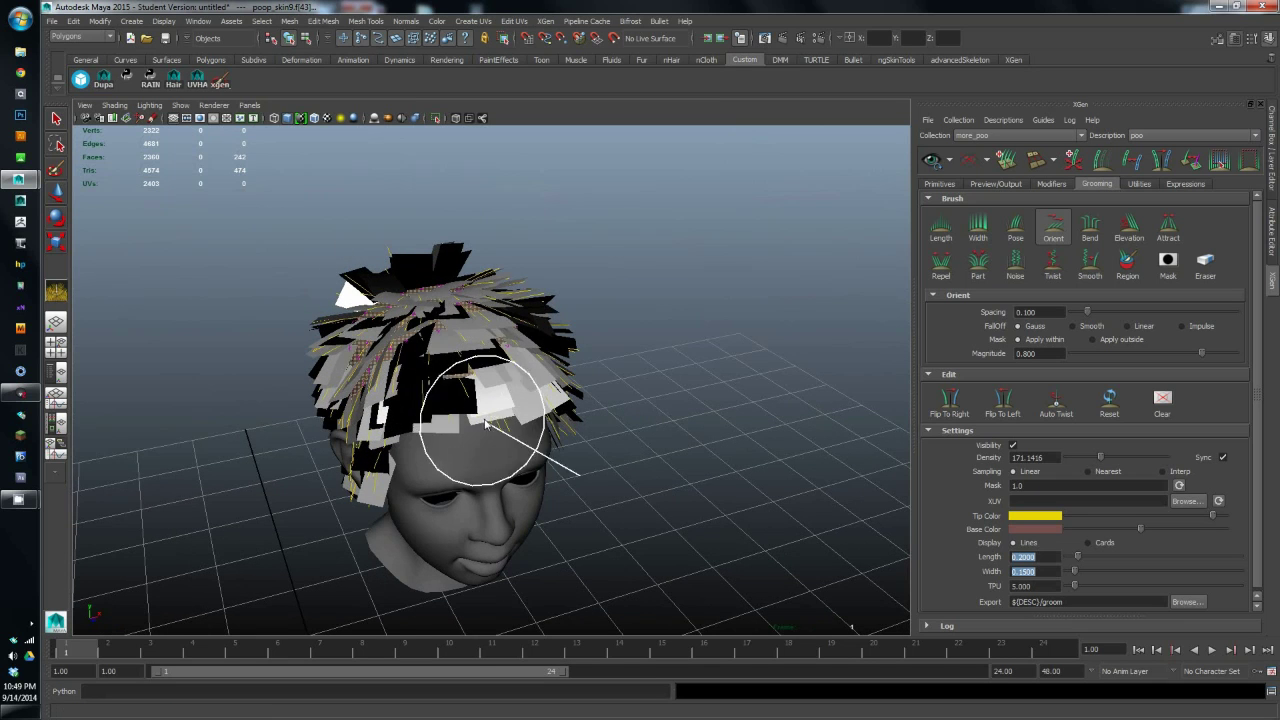
- Orient the hair on the upper left side of the head up toward the top
scroll(540, 413, up, 5)
mouse_move(540, 413)
alt+mouse_down()
mouse_move(469, 457)
mouse_move(420, 357)
mouse_move(422, 252)
mouse_move(450, 192)
alt+mouse_up()
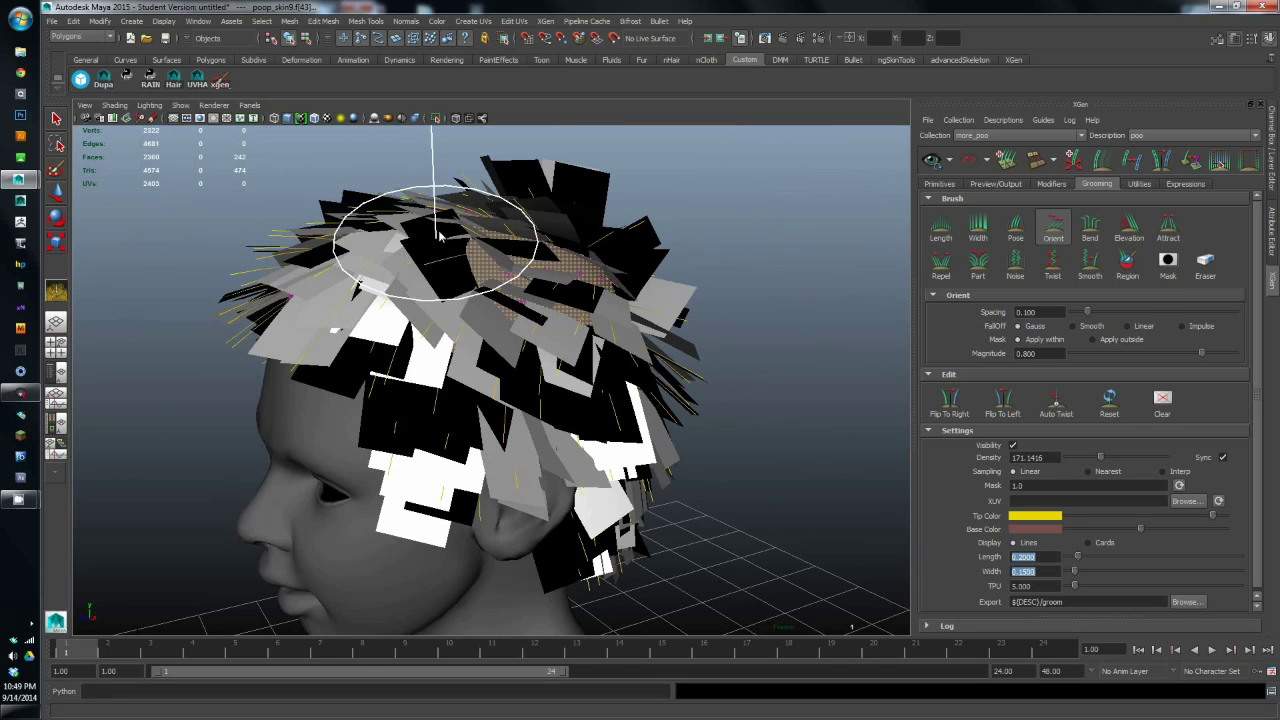
drag(474, 373, 446, 225)
mouse_move(390, 318)
alt+mouse_down()
mouse_move(455, 330)
mouse_move(480, 300)
mouse_move(506, 321)
mouse_move(620, 316)
alt+mouse_up()
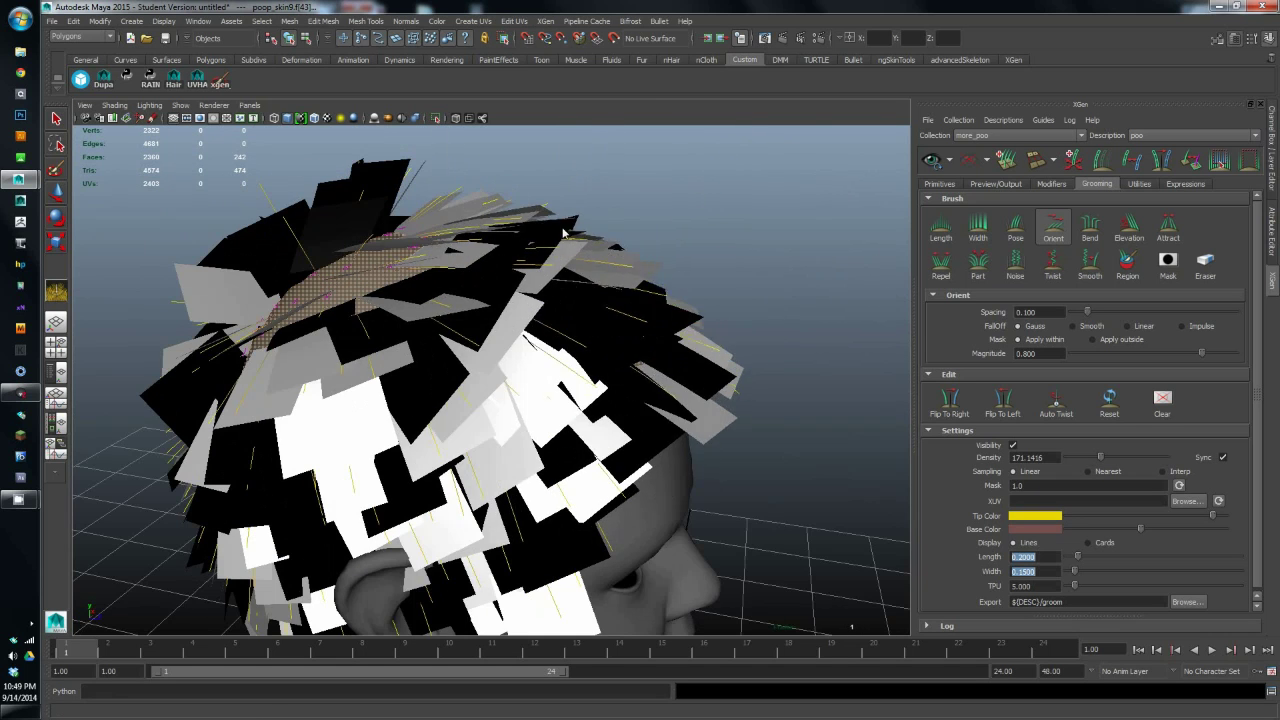
alt+drag(527, 236, 330, 262)
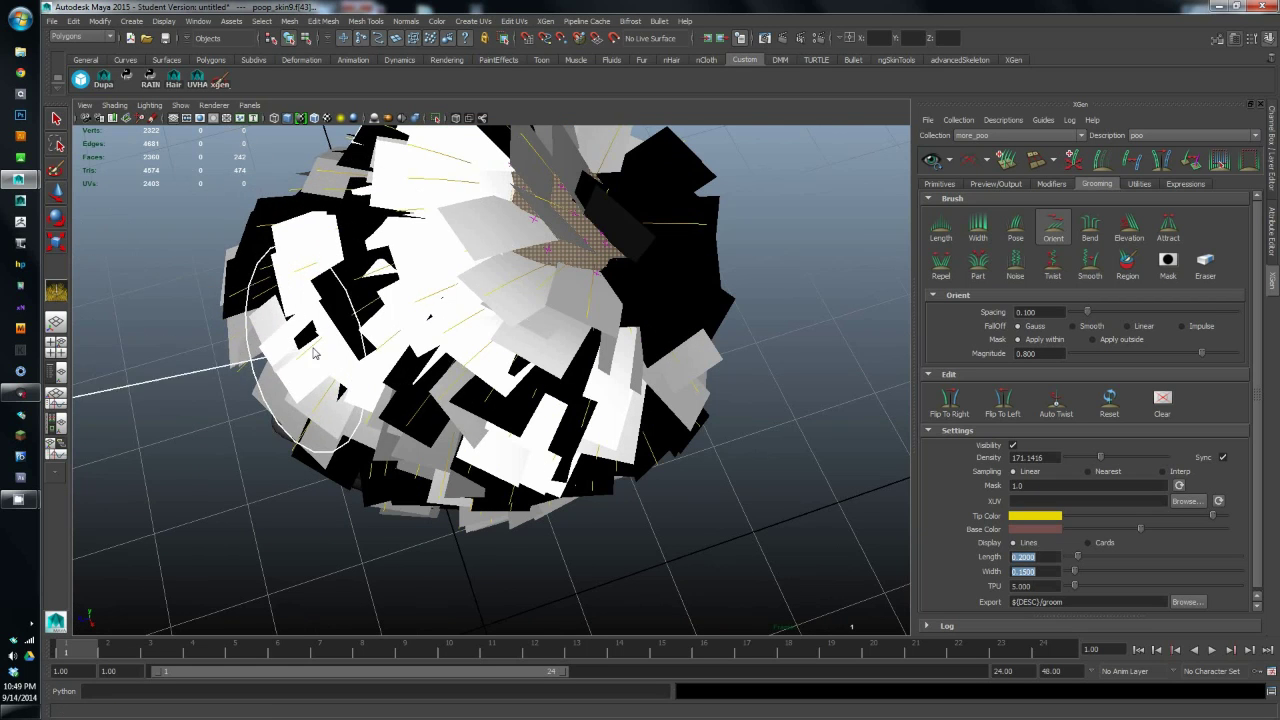
alt+drag(467, 276, 607, 414)
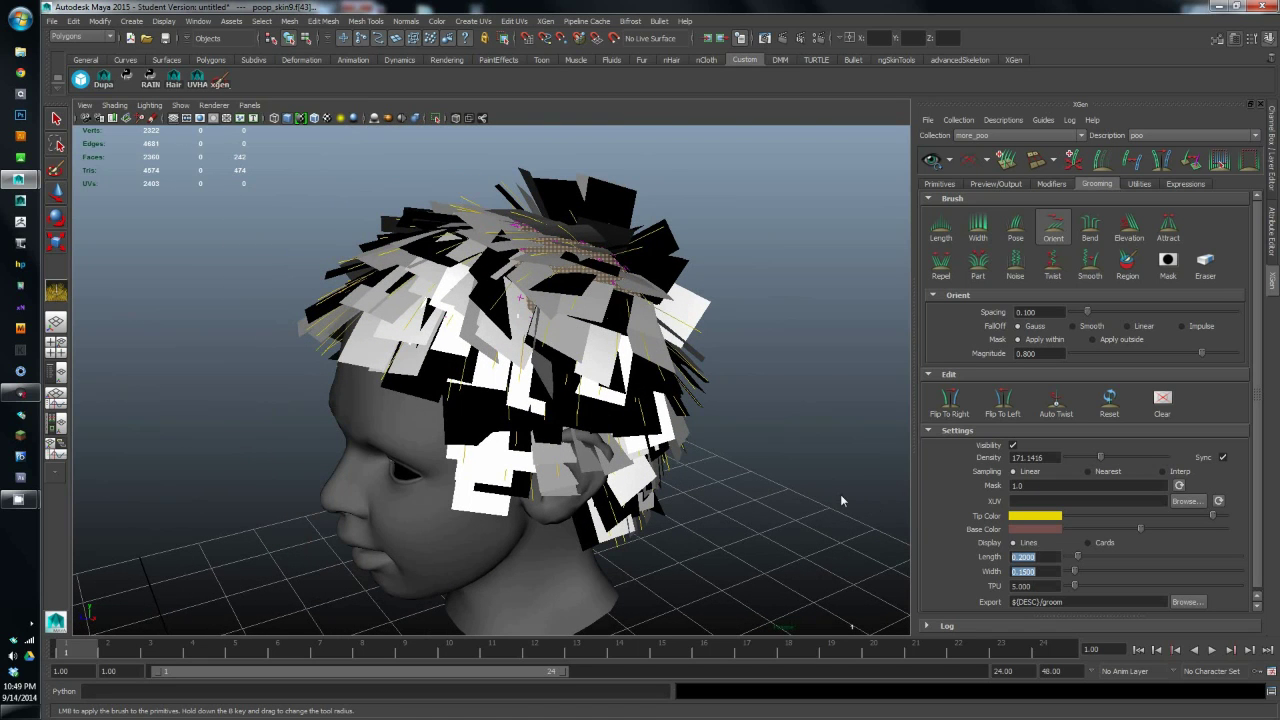
- Set the groom length to 0.2663 and the width to 0.1394
alt+drag(593, 213, 540, 285)
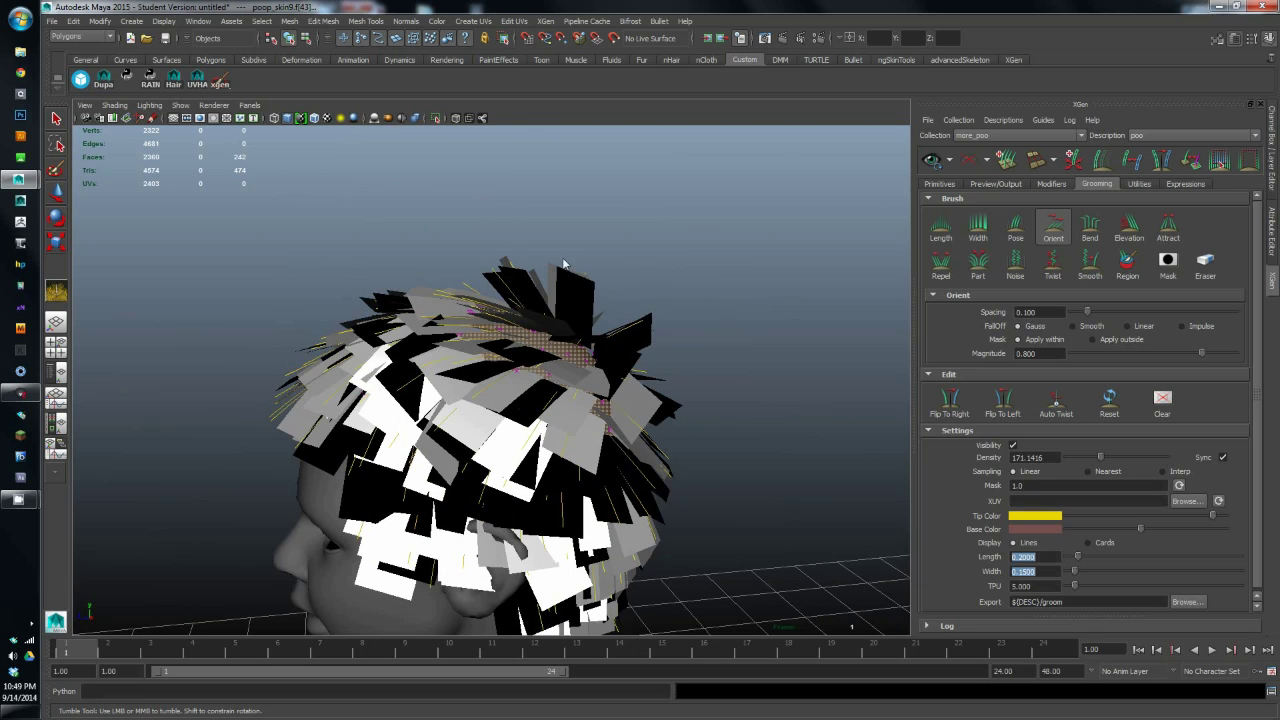
alt+drag(478, 146, 686, 277)
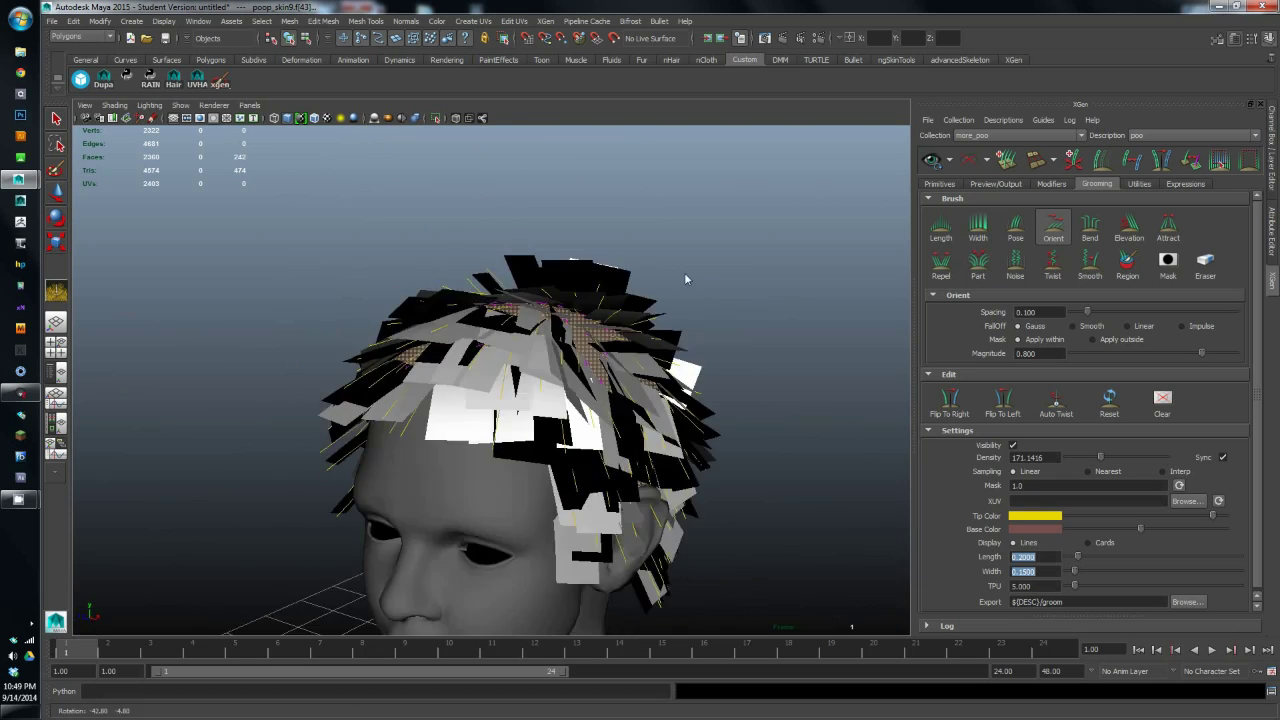
alt+middle_drag(686, 277, 693, 264)
drag(1078, 556, 1105, 557)
alt+drag(680, 430, 700, 412)
drag(1107, 557, 1091, 557)
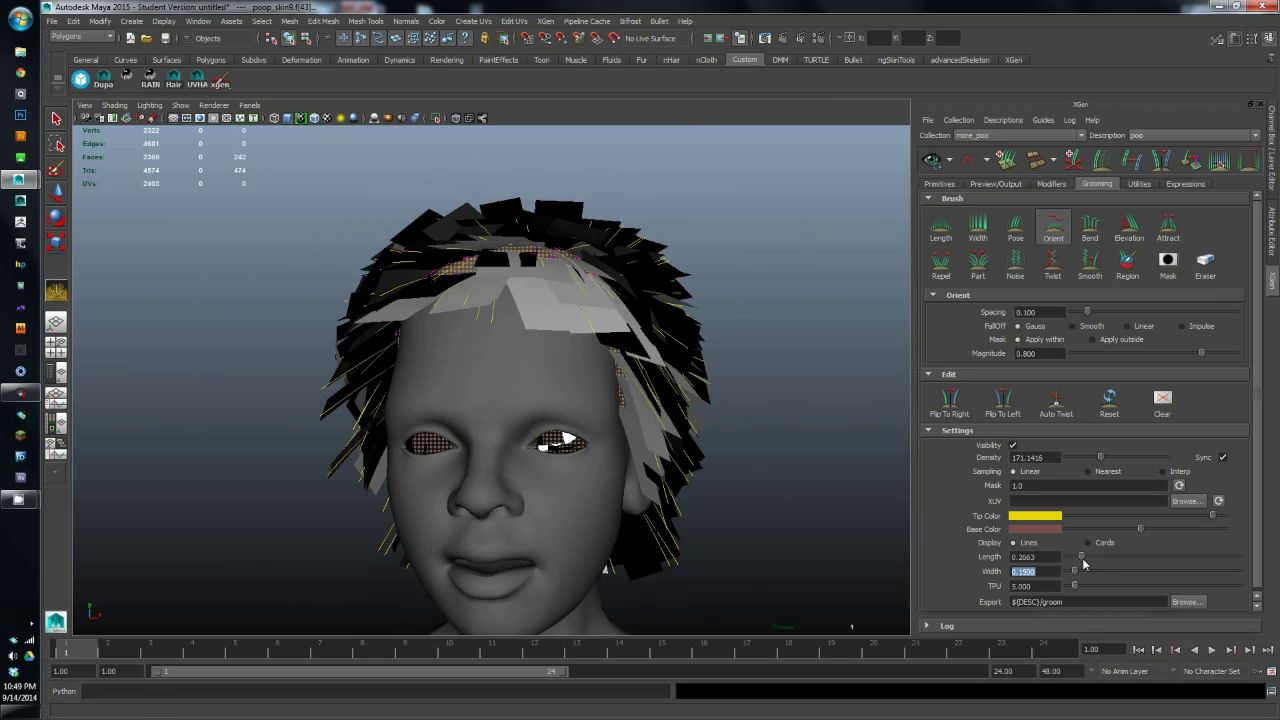
alt+drag(906, 519, 666, 492)
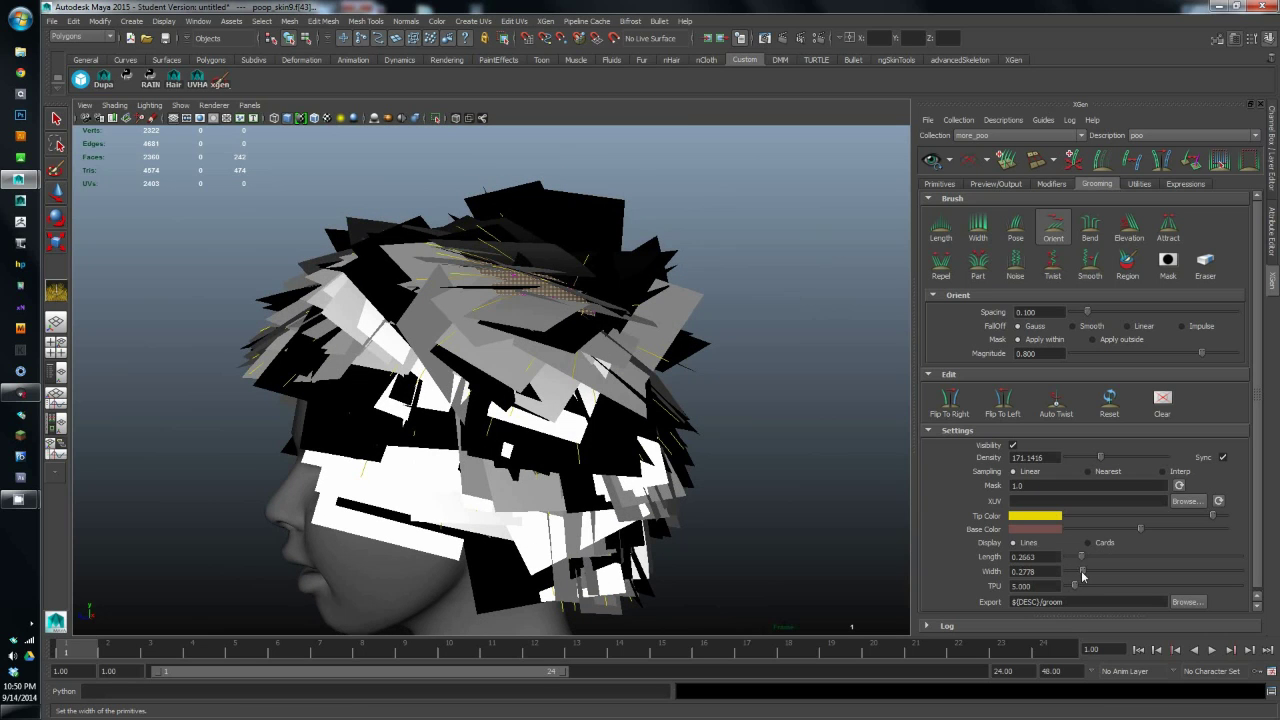
alt+drag(768, 463, 477, 357)
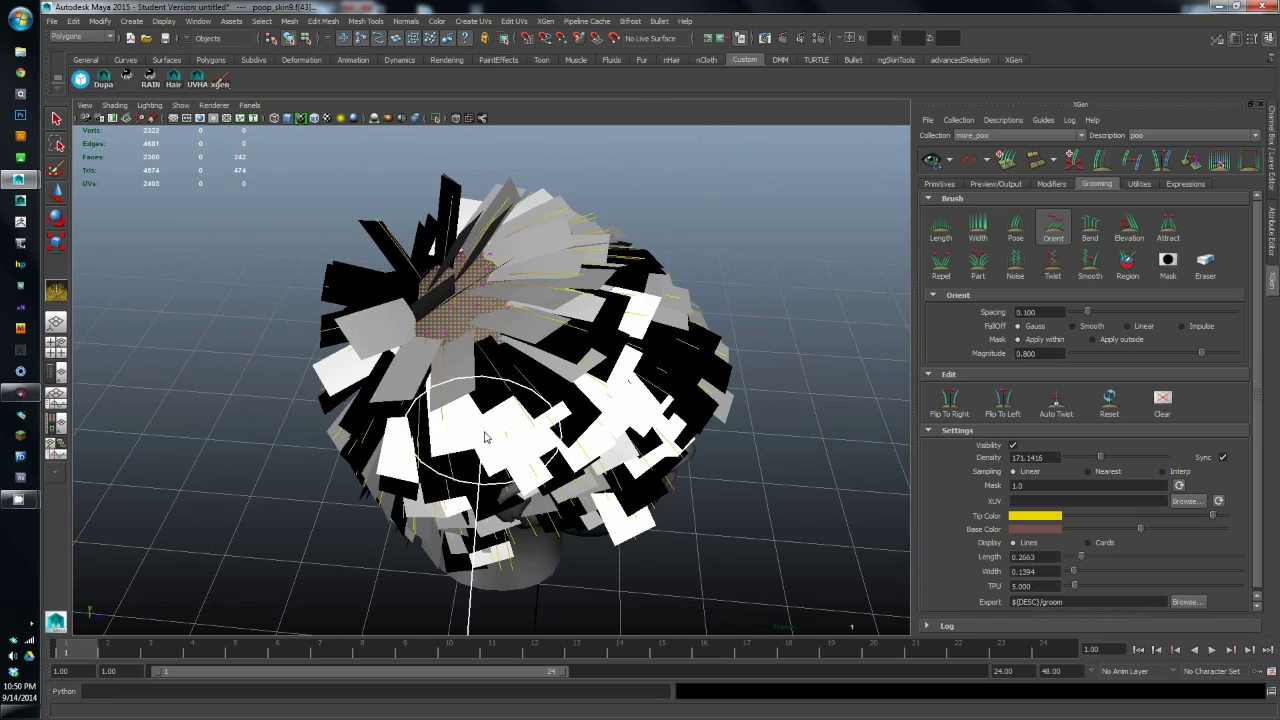
- Switch to the Smooth brush and even out the hair on the side of the head and near the crown
alt+drag(477, 434, 533, 325)
alt+drag(469, 472, 617, 352)
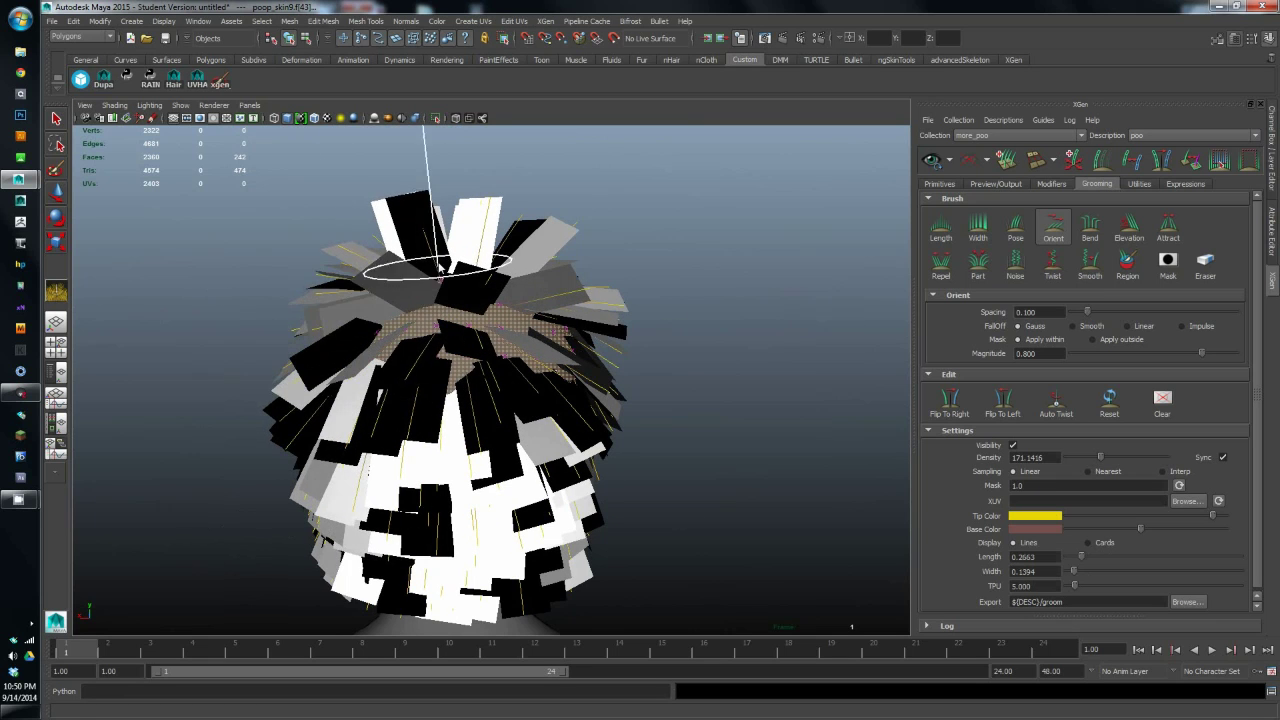
alt+drag(433, 298, 456, 425)
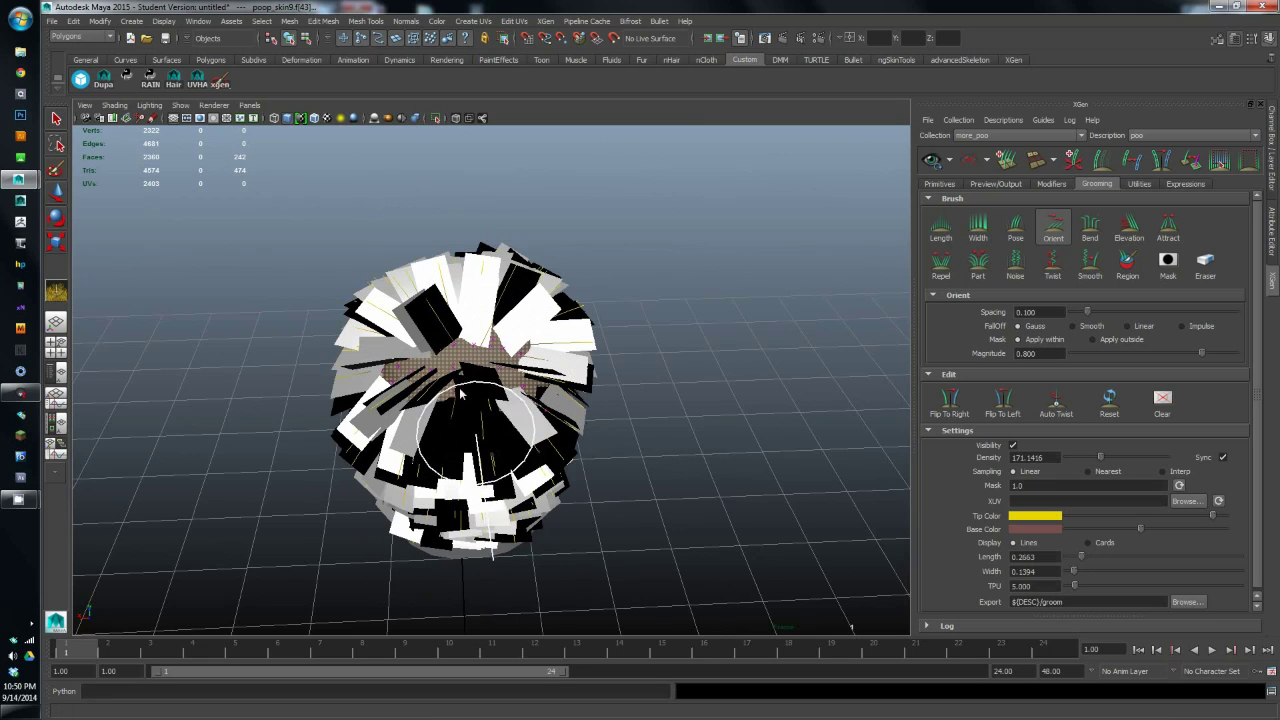
mouse_move(501, 385)
alt+mouse_down()
mouse_move(554, 371)
mouse_move(468, 405)
mouse_move(509, 466)
mouse_move(571, 414)
mouse_move(563, 400)
mouse_move(643, 349)
mouse_move(452, 341)
alt+mouse_up()
click(1090, 262)
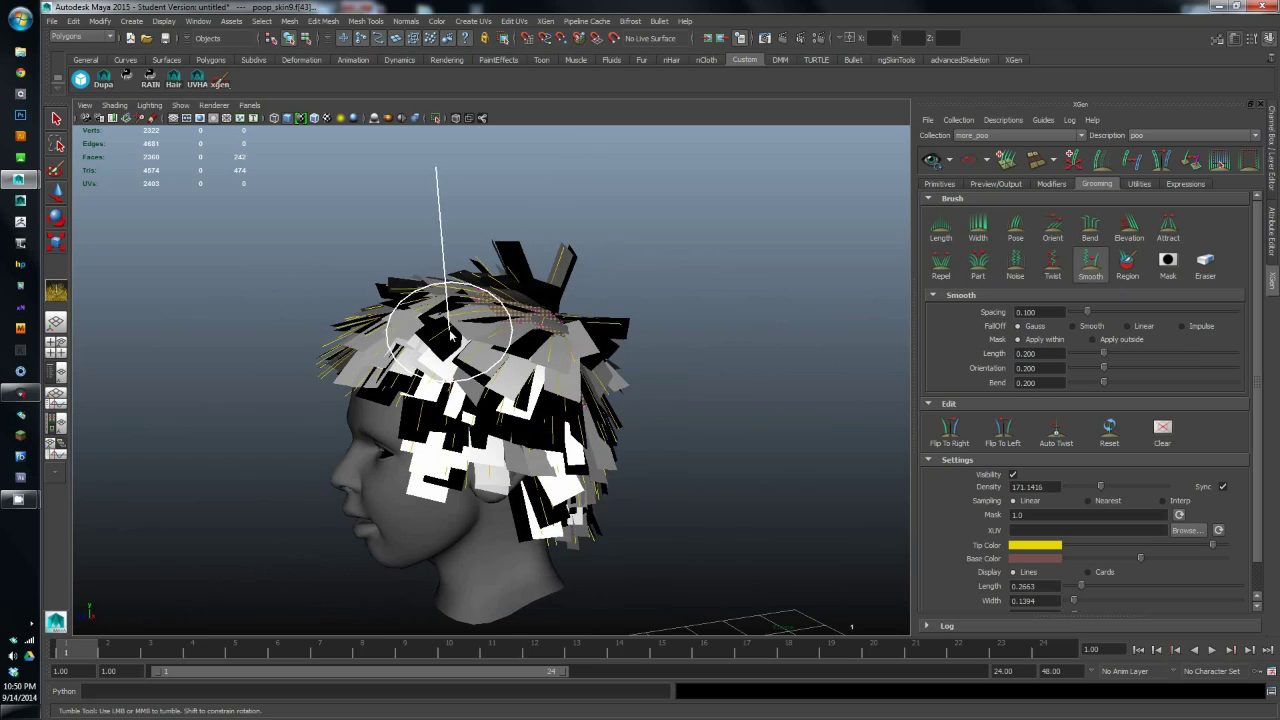
alt+drag(709, 441, 540, 395)
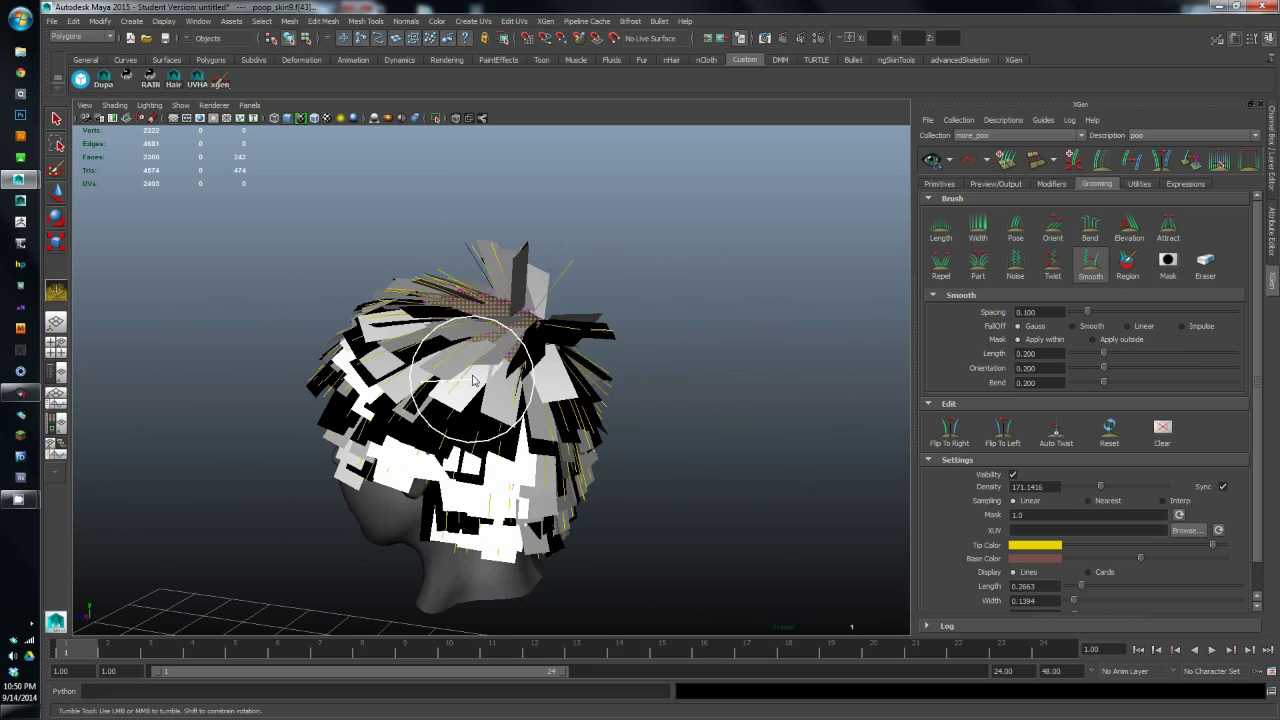
mouse_move(650, 425)
alt+mouse_down()
mouse_move(529, 395)
mouse_move(420, 432)
alt+mouse_up()
mouse_move(449, 376)
mouse_down()
mouse_move(580, 262)
mouse_move(443, 272)
mouse_move(555, 390)
mouse_move(483, 303)
mouse_up()
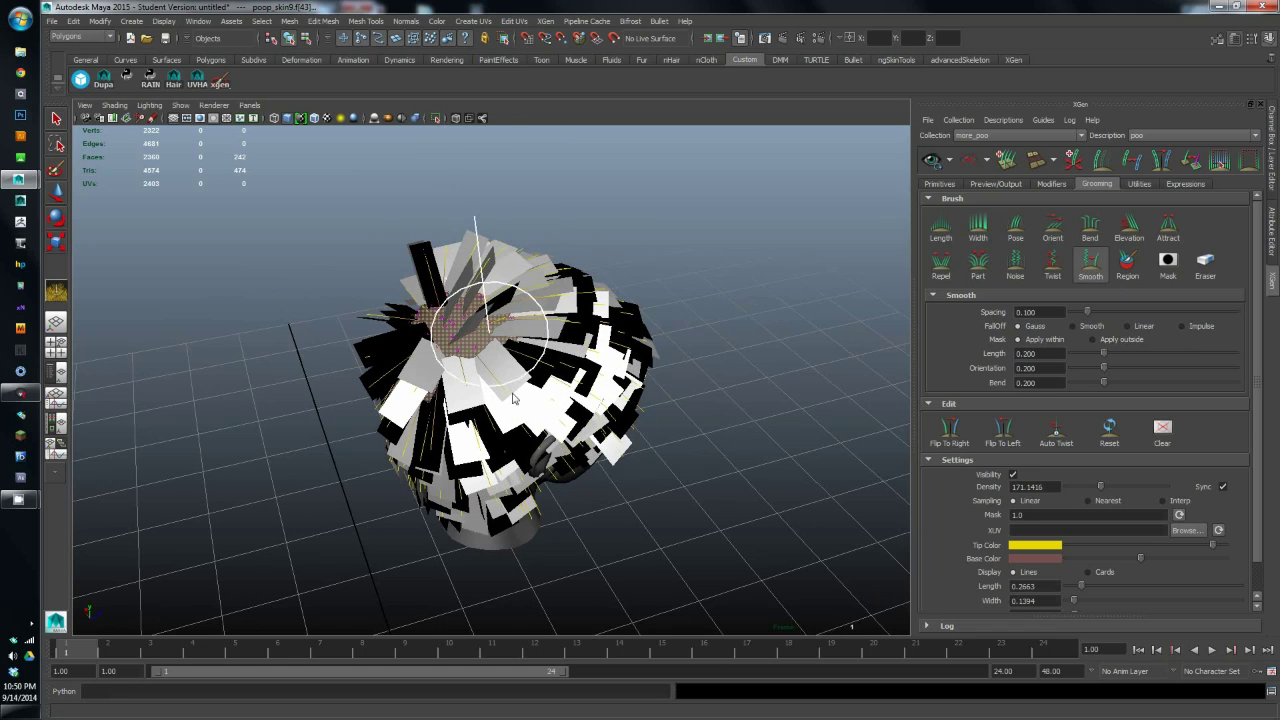
- Examine the groomed hair around both sides, the back and the forehead of the head
mouse_move(306, 227)
alt+mouse_down()
mouse_move(290, 298)
mouse_move(447, 277)
mouse_move(362, 351)
mouse_move(416, 326)
alt+mouse_up()
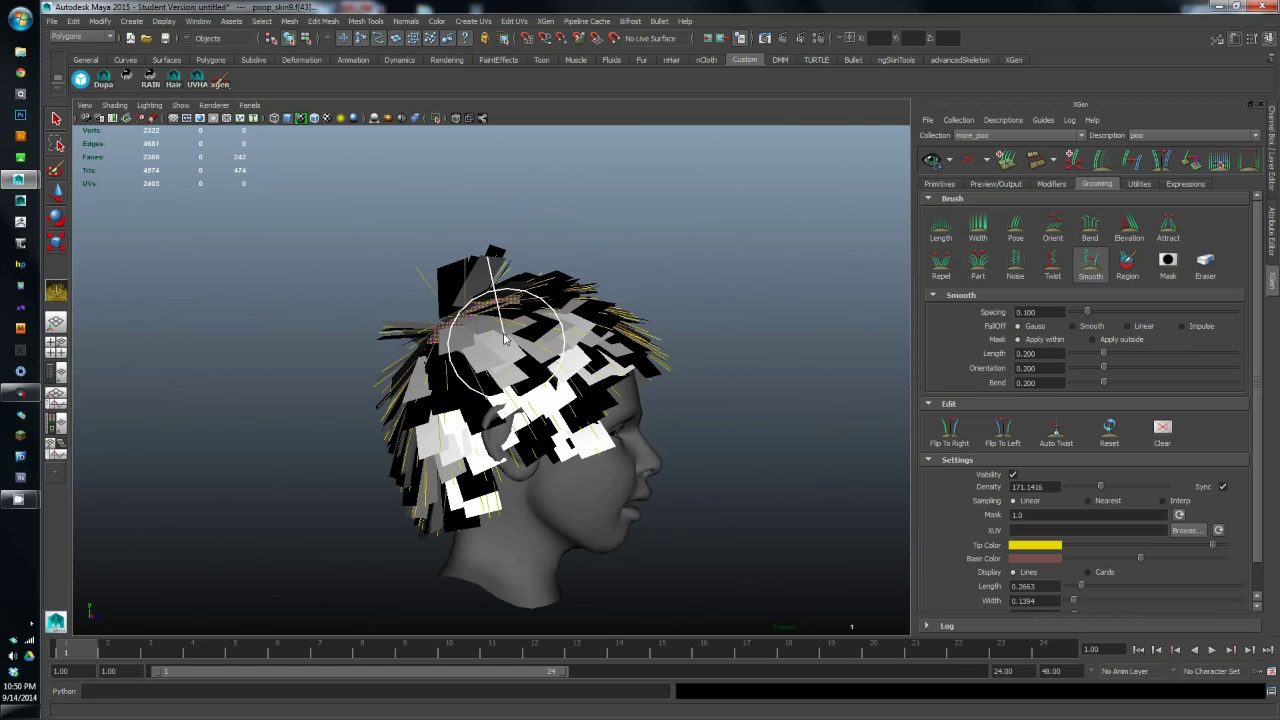
alt+drag(455, 470, 481, 478)
alt+drag(669, 483, 541, 442)
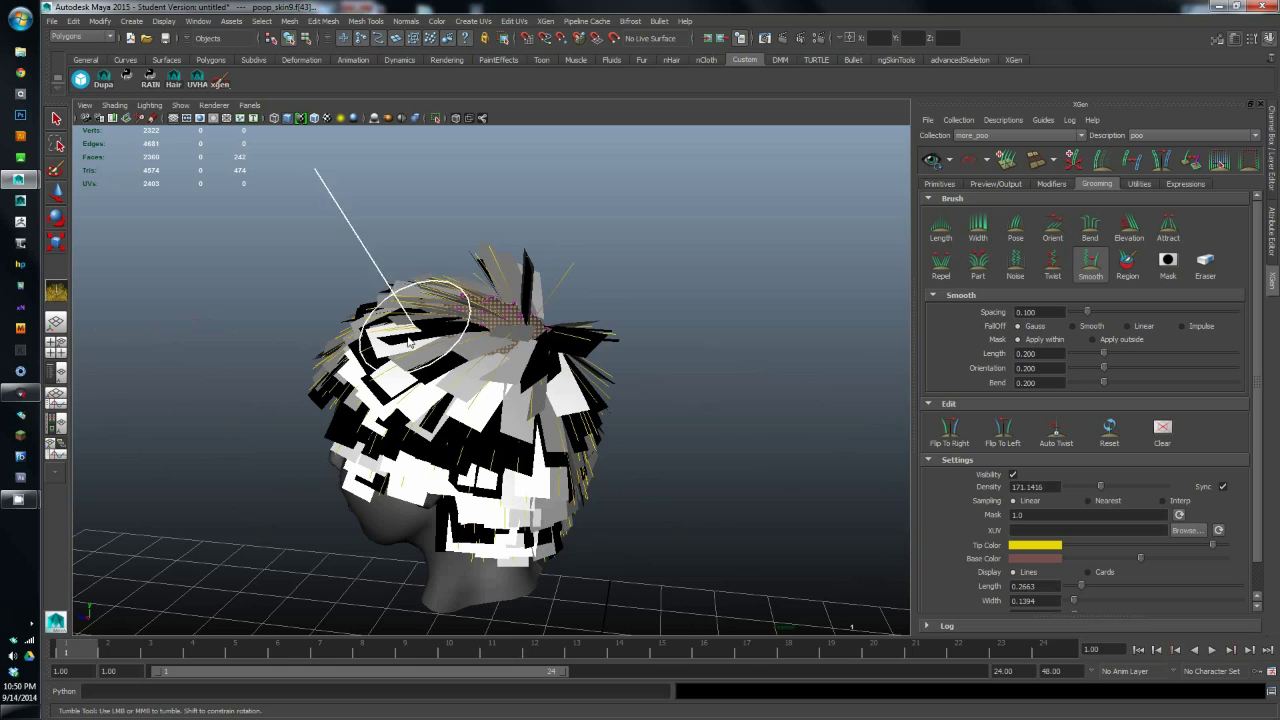
alt+drag(616, 511, 386, 514)
mouse_move(525, 547)
alt+mouse_down()
mouse_move(580, 457)
mouse_move(634, 480)
alt+mouse_up()
scroll(640, 486, up, 5)
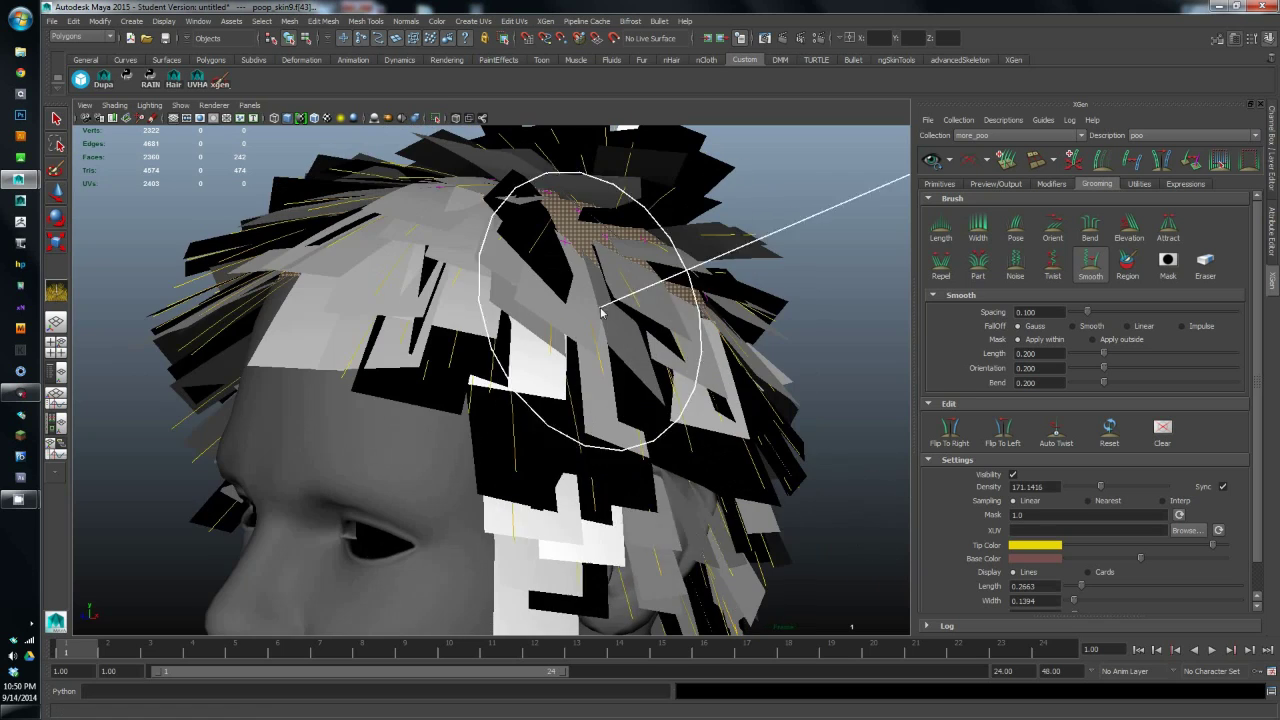
alt+drag(446, 363, 617, 379)
alt+drag(714, 452, 614, 459)
alt+drag(450, 390, 560, 386)
scroll(560, 386, down, 5)
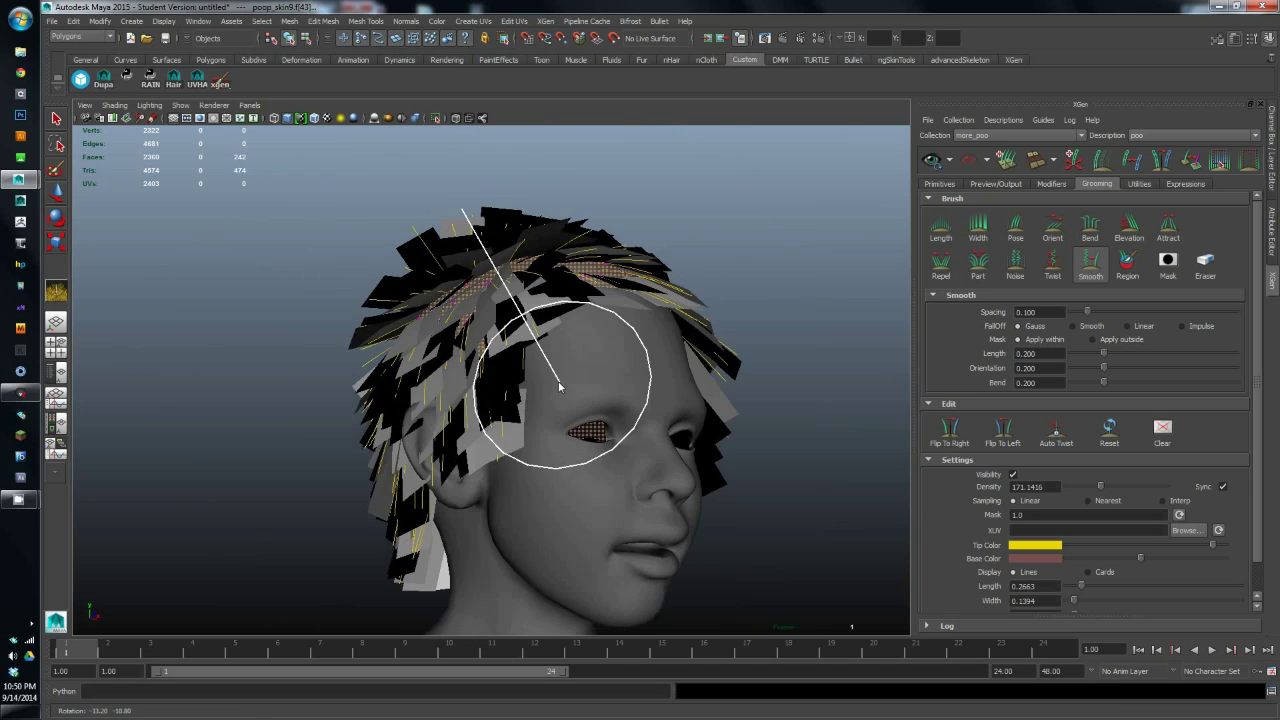
- Set the groom length to 0.18 and update the XGen preview
alt+drag(326, 377, 420, 355)
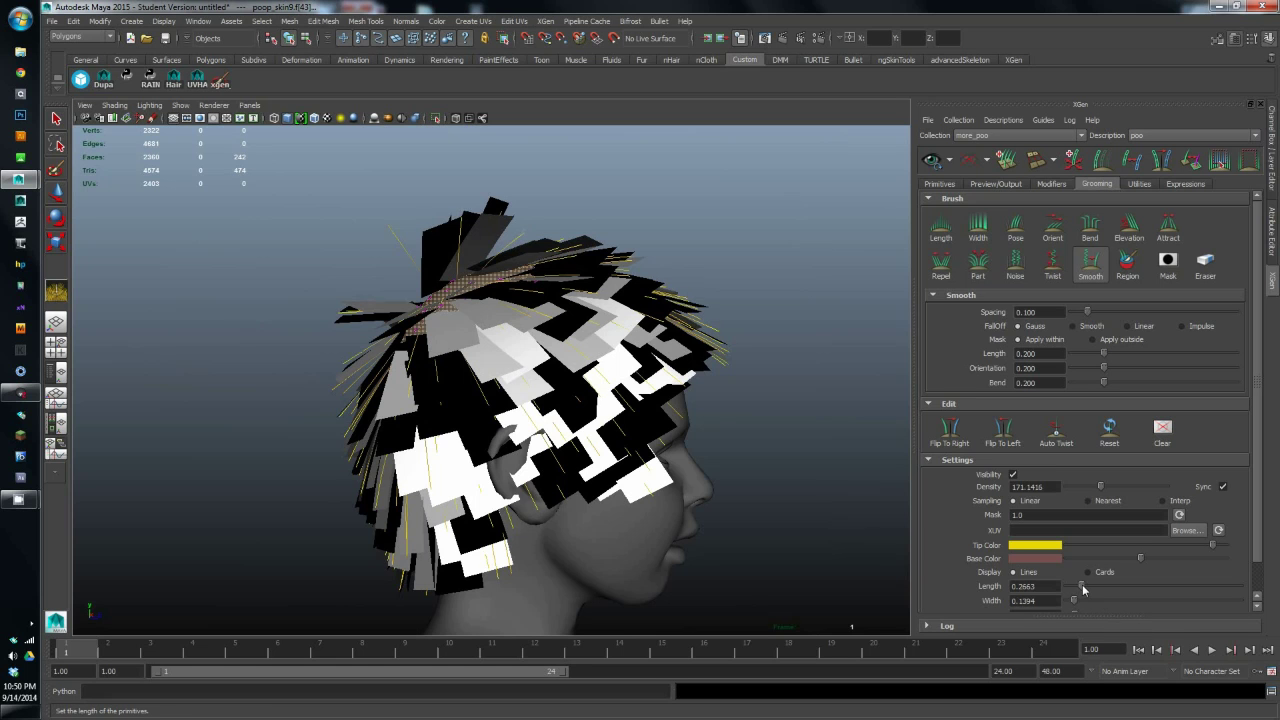
mouse_move(655, 548)
alt+mouse_down()
mouse_move(549, 486)
mouse_move(571, 514)
mouse_move(511, 547)
mouse_move(443, 509)
mouse_move(383, 537)
mouse_move(425, 530)
alt+mouse_up()
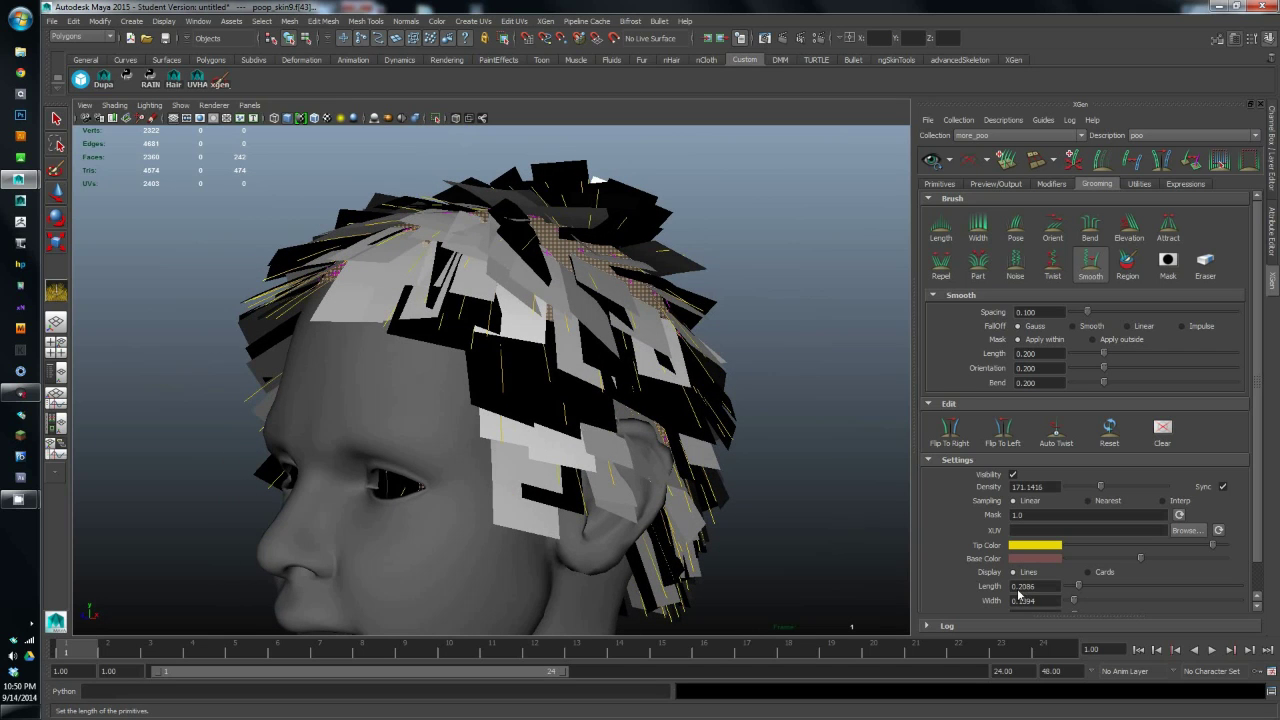
text(18)
key(Return)
alt+drag(565, 463, 497, 420)
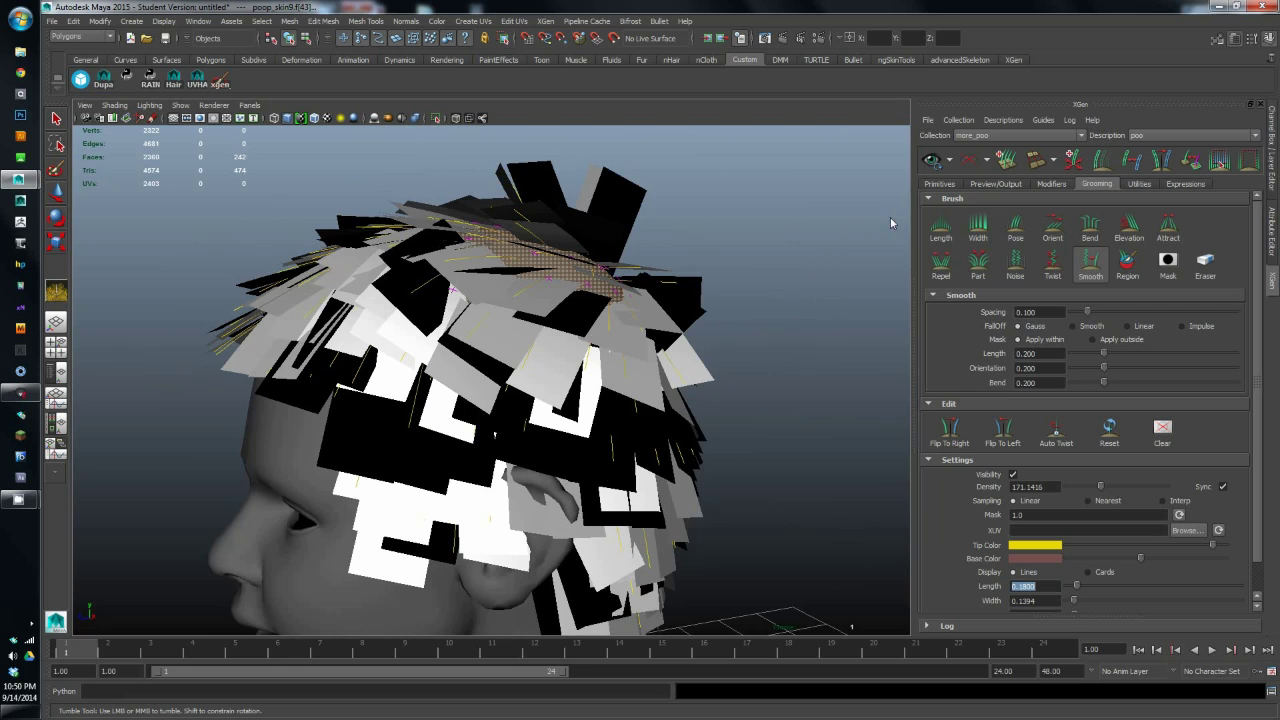
alt+drag(350, 362, 567, 366)
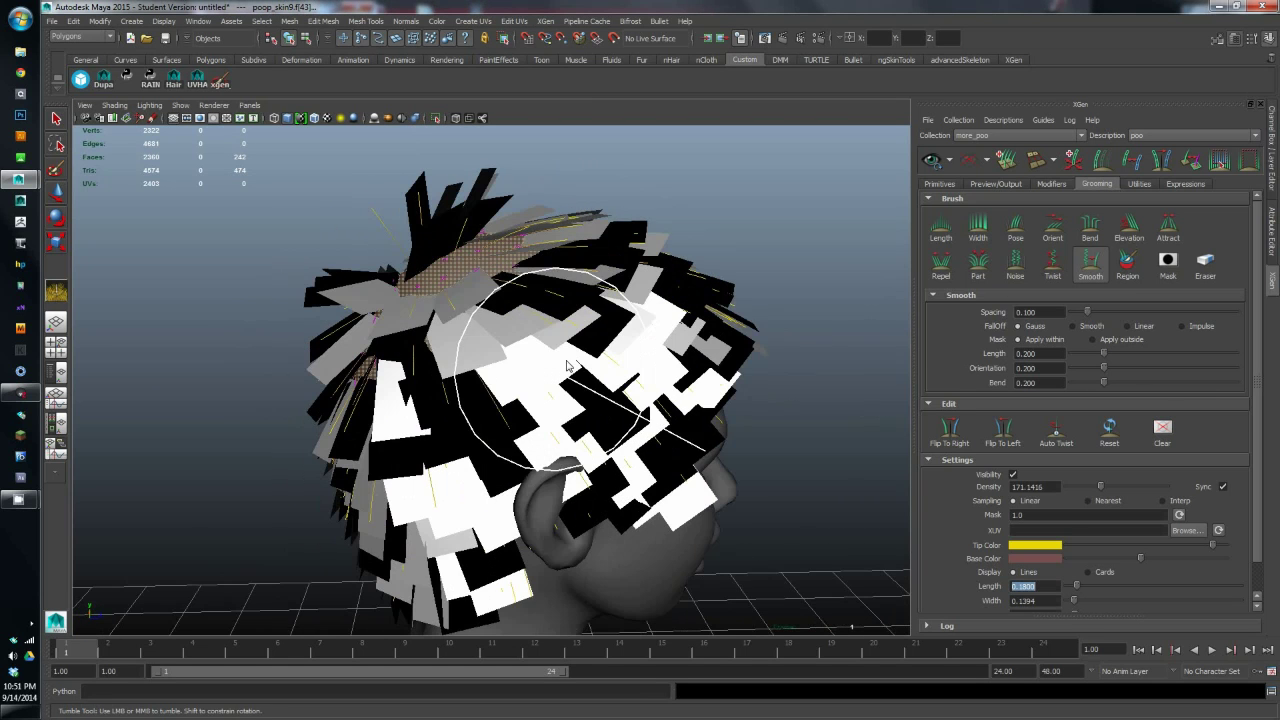
click(932, 162)
- Smooth the hair across the top and crown with the Smooth brush so the upright cards lie flatter over the bare patch
mouse_move(745, 346)
alt+mouse_down()
mouse_move(903, 320)
mouse_move(571, 471)
mouse_move(488, 459)
mouse_move(472, 440)
mouse_move(623, 449)
mouse_move(590, 470)
mouse_move(530, 399)
mouse_move(570, 403)
alt+mouse_up()
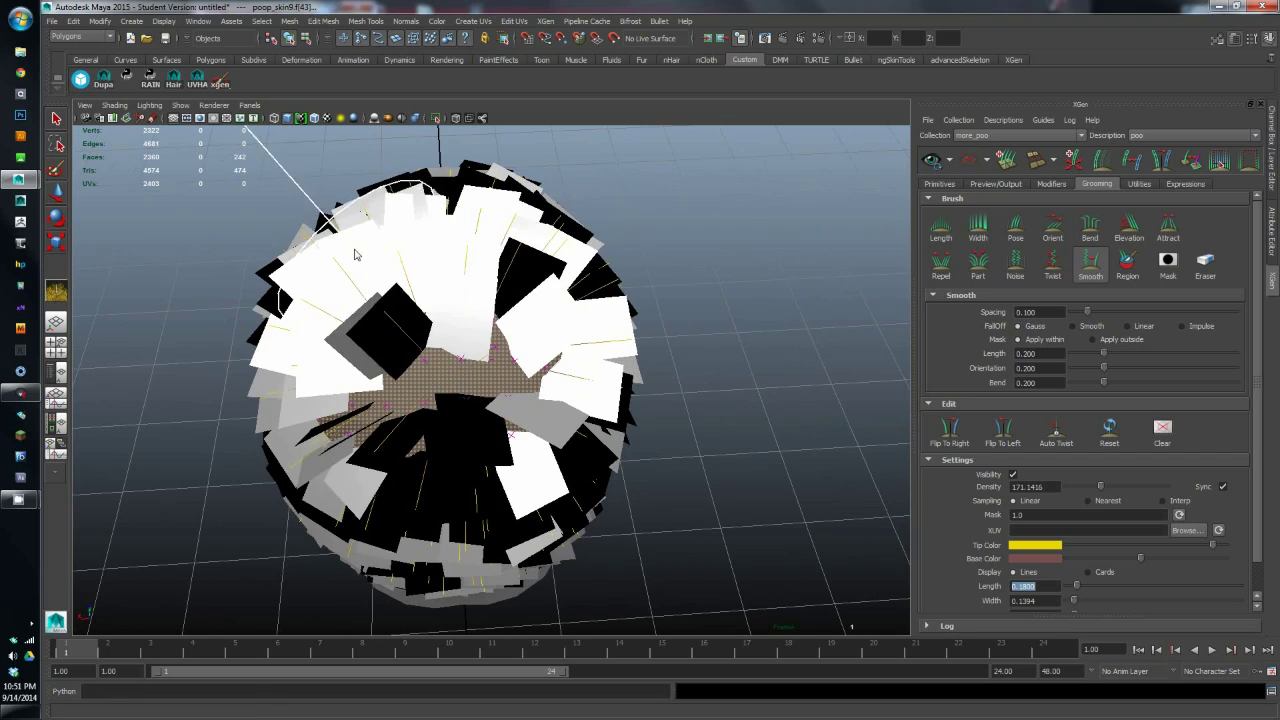
mouse_move(368, 423)
mouse_down()
mouse_move(384, 472)
mouse_move(534, 416)
mouse_move(409, 394)
mouse_move(359, 268)
mouse_move(434, 294)
mouse_up()
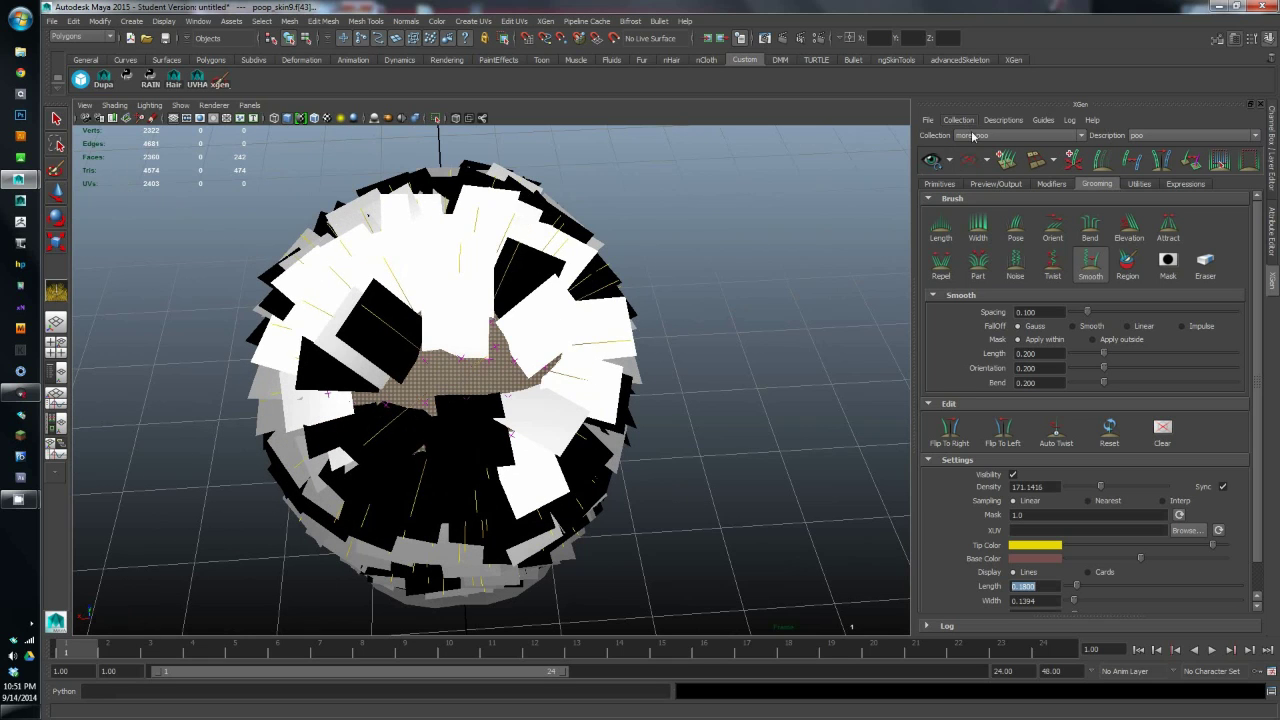
alt+drag(440, 432, 482, 420)
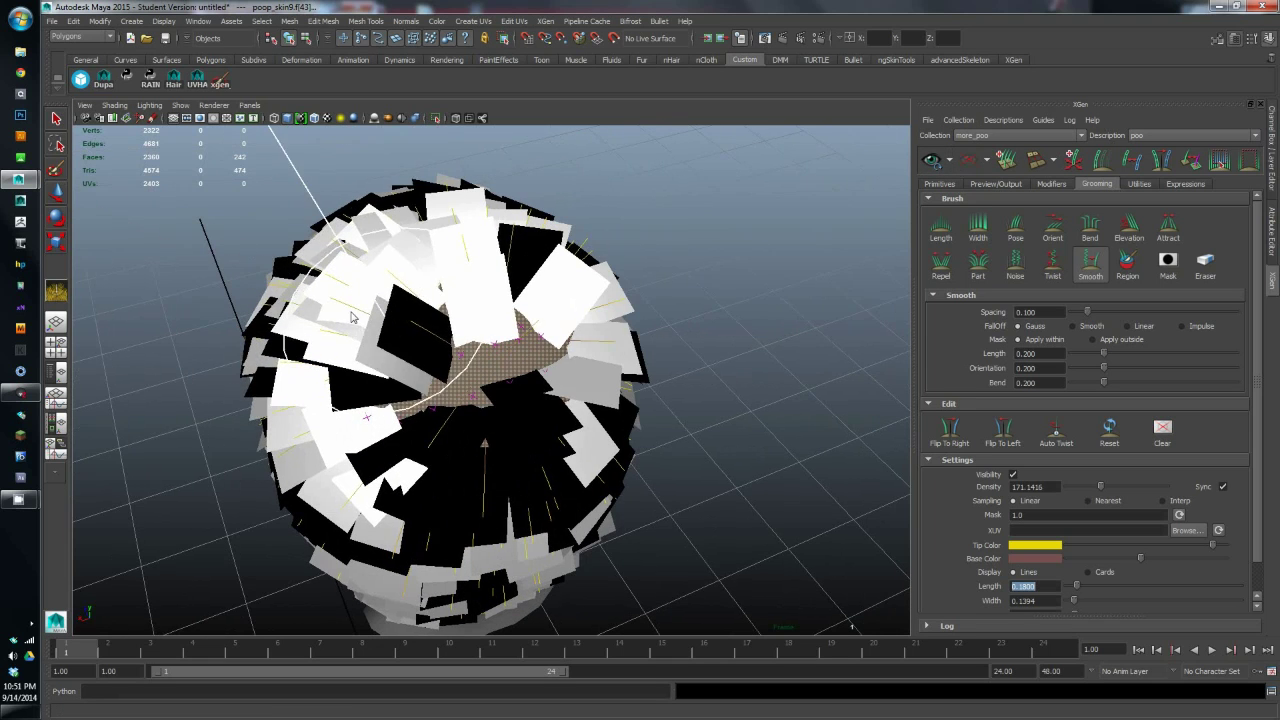
mouse_move(379, 368)
mouse_down()
mouse_move(382, 440)
mouse_move(454, 388)
mouse_move(474, 352)
mouse_move(437, 352)
mouse_move(384, 274)
mouse_up()
mouse_move(478, 245)
mouse_down()
mouse_move(540, 346)
mouse_move(466, 440)
mouse_move(380, 416)
mouse_move(560, 250)
mouse_move(540, 245)
mouse_move(490, 352)
mouse_up()
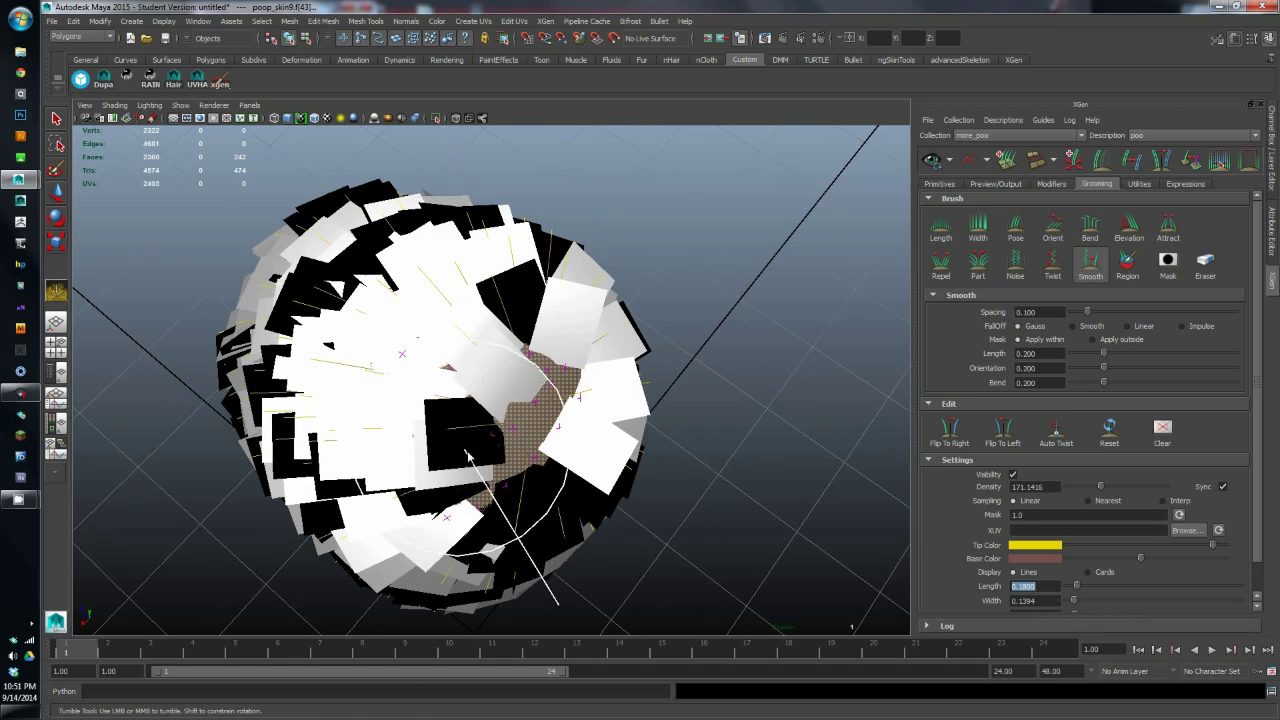
mouse_move(420, 454)
mouse_down()
mouse_move(495, 562)
mouse_move(520, 480)
mouse_move(425, 571)
mouse_move(430, 520)
mouse_move(480, 450)
mouse_move(590, 372)
mouse_move(540, 325)
mouse_up()
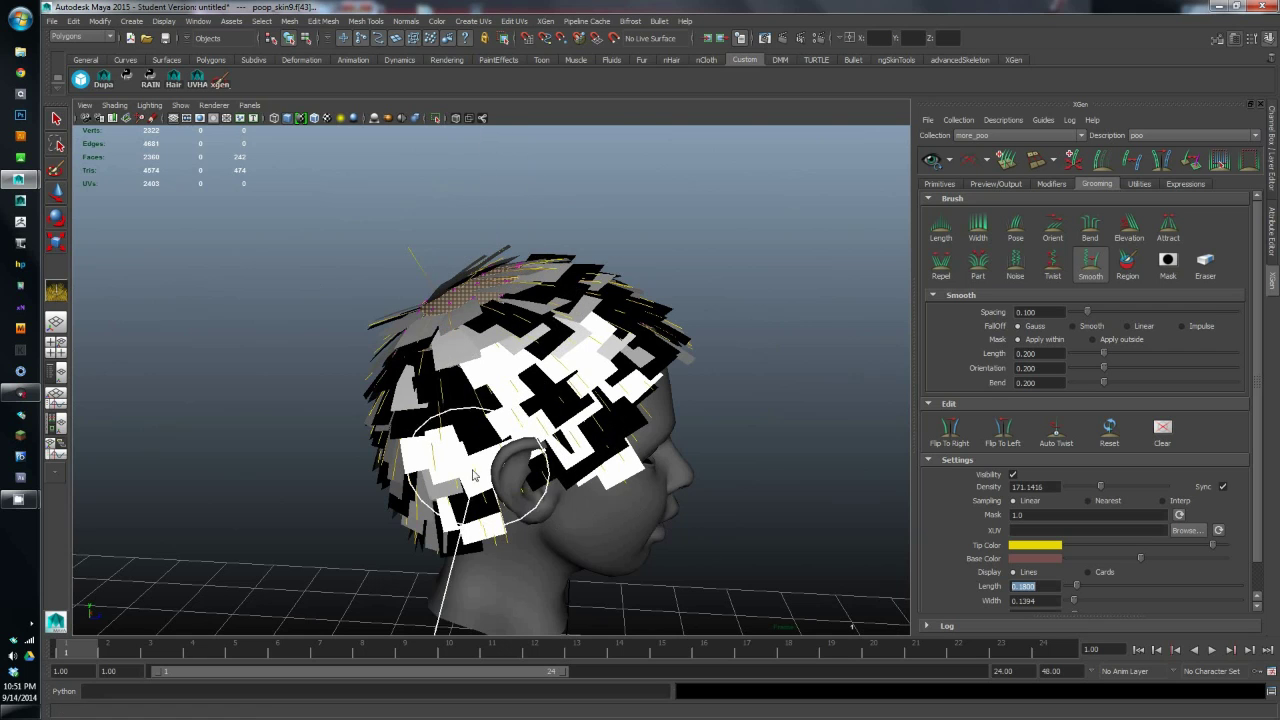
mouse_move(521, 421)
alt+mouse_down()
mouse_move(483, 366)
mouse_move(530, 410)
mouse_move(529, 432)
alt+mouse_up()
alt+drag(427, 362, 568, 382)
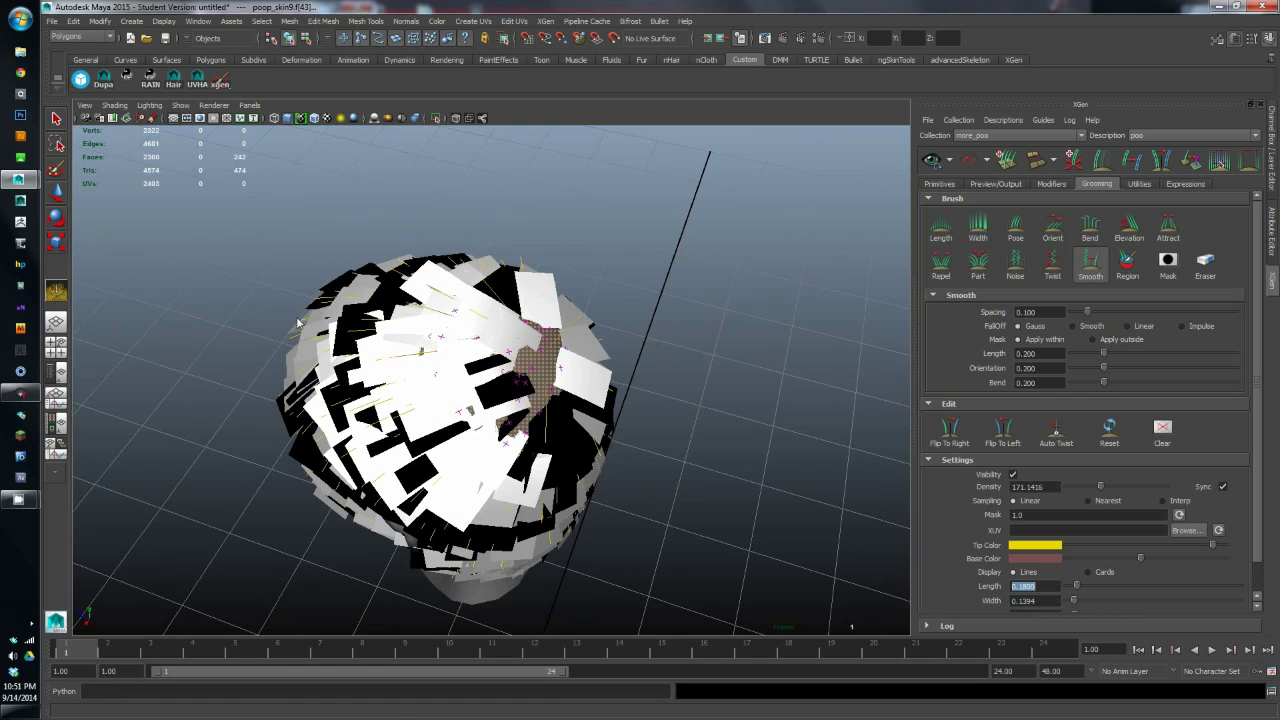
mouse_move(386, 388)
alt+mouse_down()
mouse_move(407, 393)
mouse_move(502, 310)
alt+mouse_up()
mouse_move(505, 462)
alt+mouse_down()
mouse_move(606, 374)
mouse_move(586, 482)
mouse_move(414, 503)
mouse_move(486, 443)
mouse_move(510, 462)
mouse_move(588, 465)
mouse_move(731, 443)
mouse_move(465, 489)
mouse_move(487, 587)
mouse_move(372, 523)
mouse_move(597, 389)
mouse_move(657, 393)
alt+mouse_up()
- Leave the grooming brush and open the recent scene hair_test.ma without saving the current one, for a look at its hair
key(q)
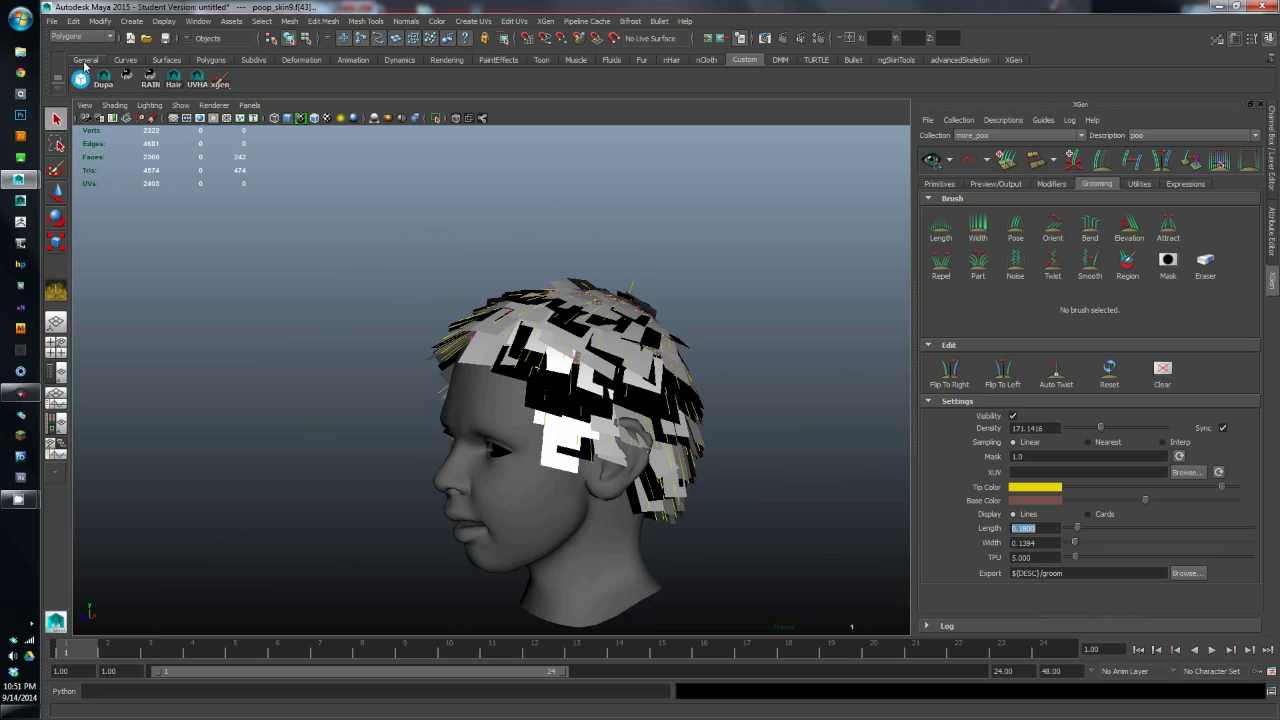
click(51, 21)
mouse_move(130, 290)
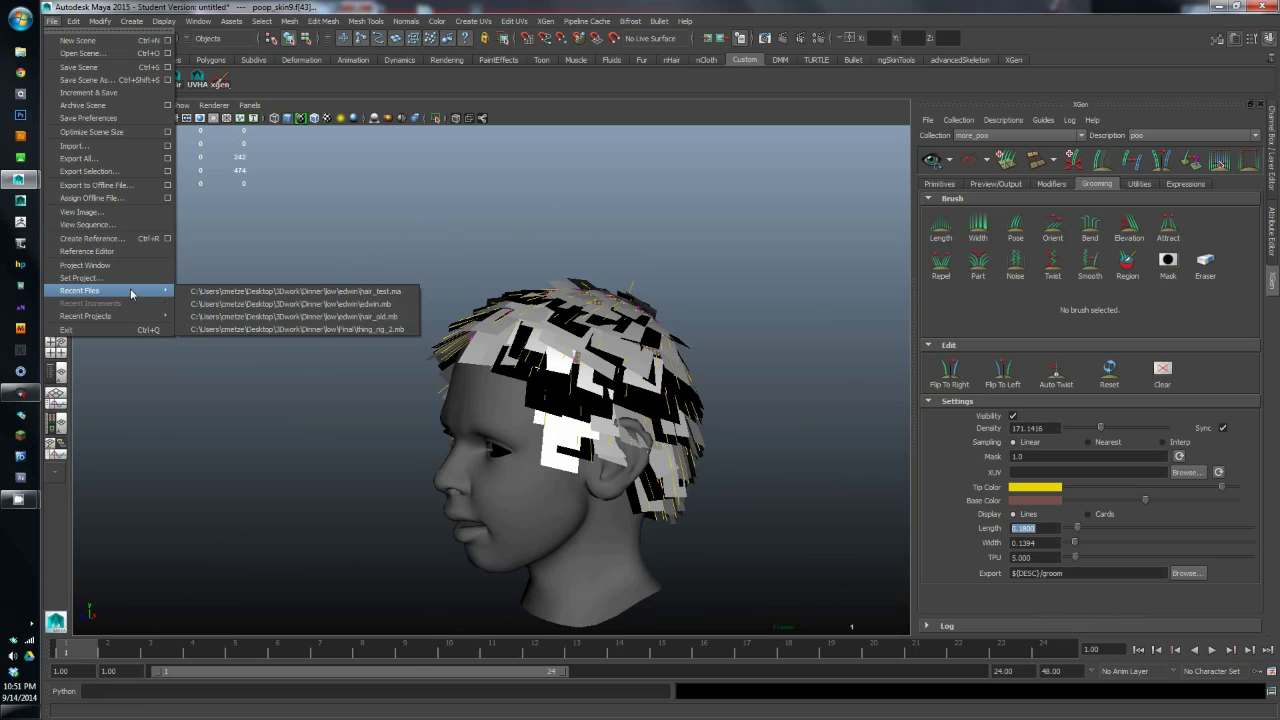
click(212, 292)
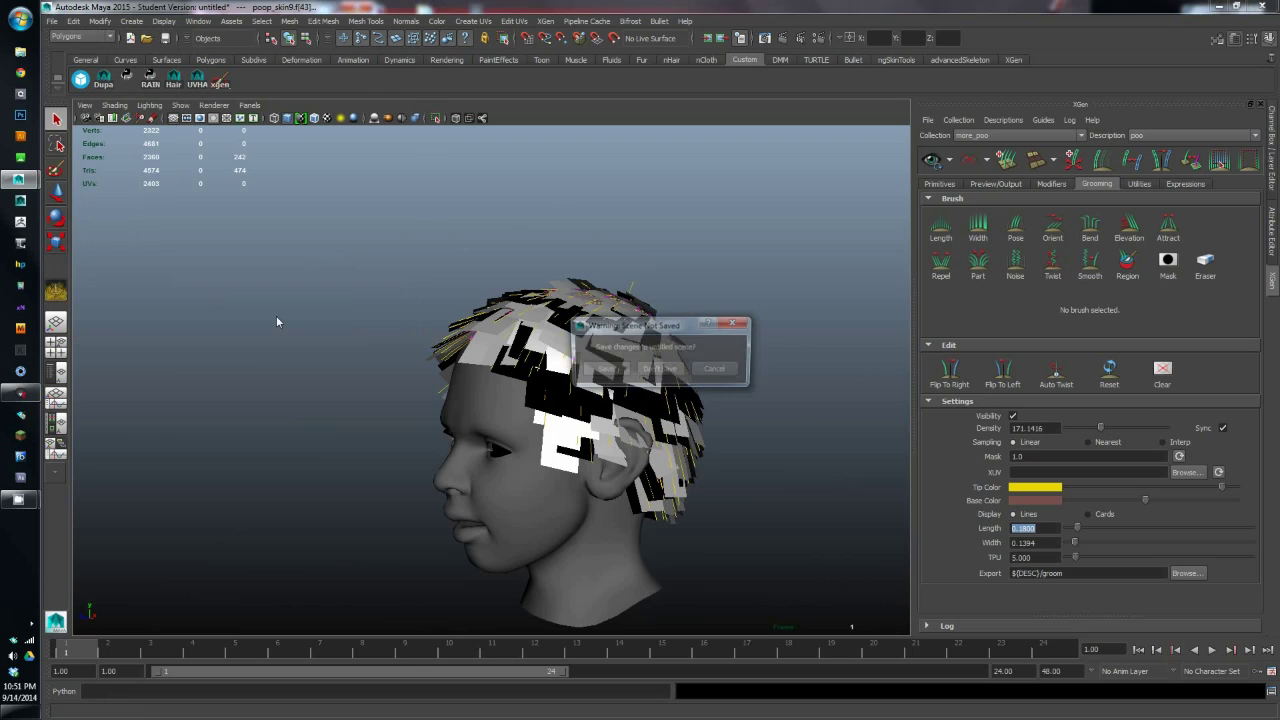
click(659, 370)
alt+drag(629, 364, 565, 290)
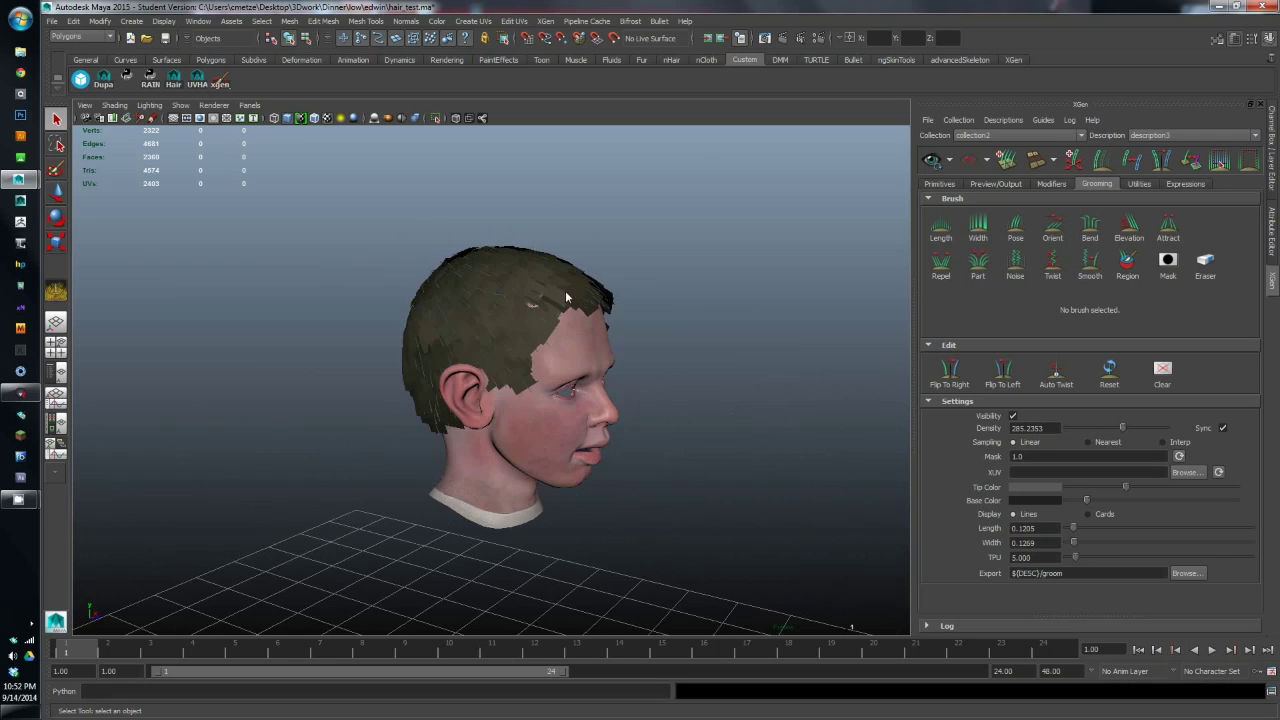
- Examine the short card hair in hair_test.ma from both sides, the crown at the back and the forehead
alt+right_drag(565, 290, 648, 370)
alt+drag(648, 370, 382, 366)
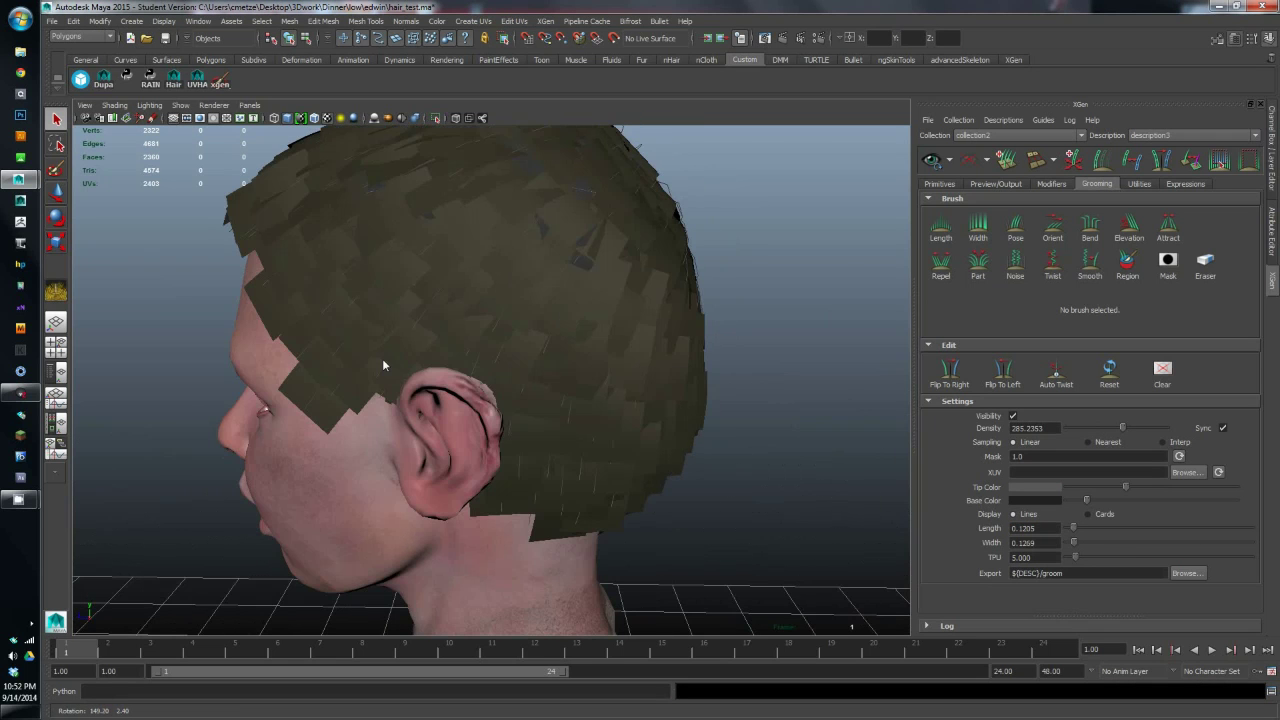
alt+drag(648, 364, 451, 421)
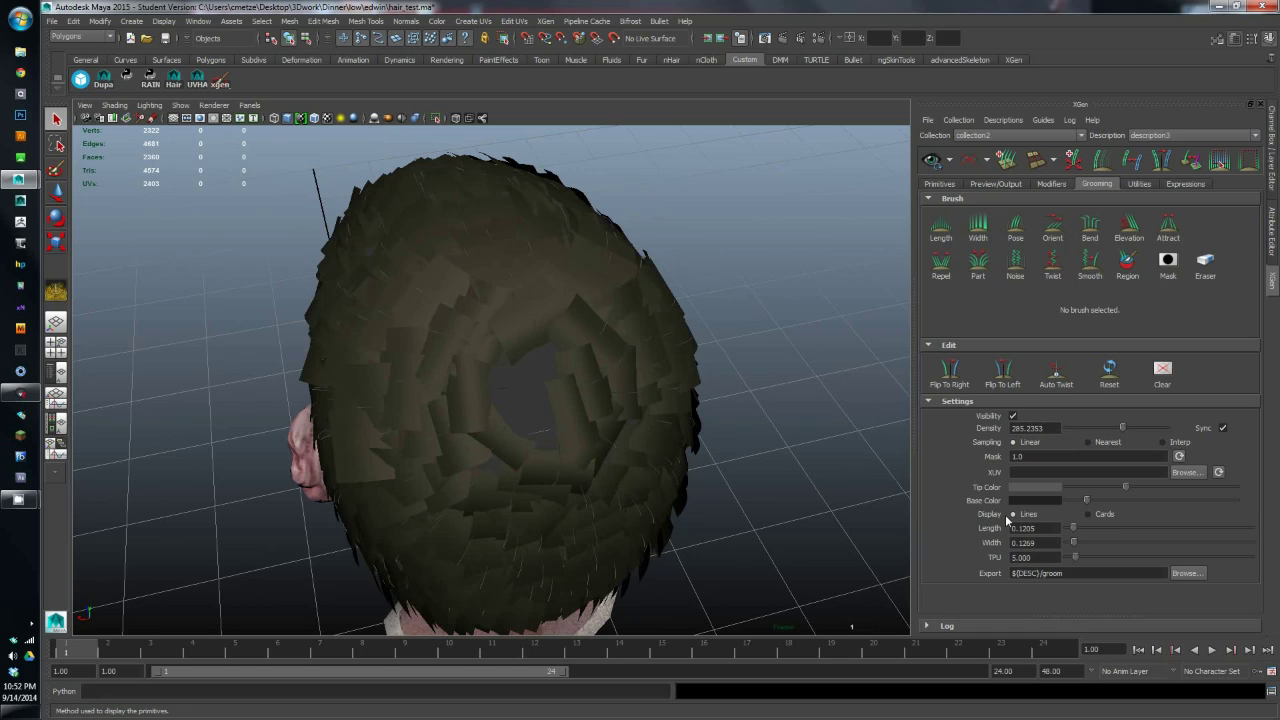
alt+drag(482, 431, 364, 359)
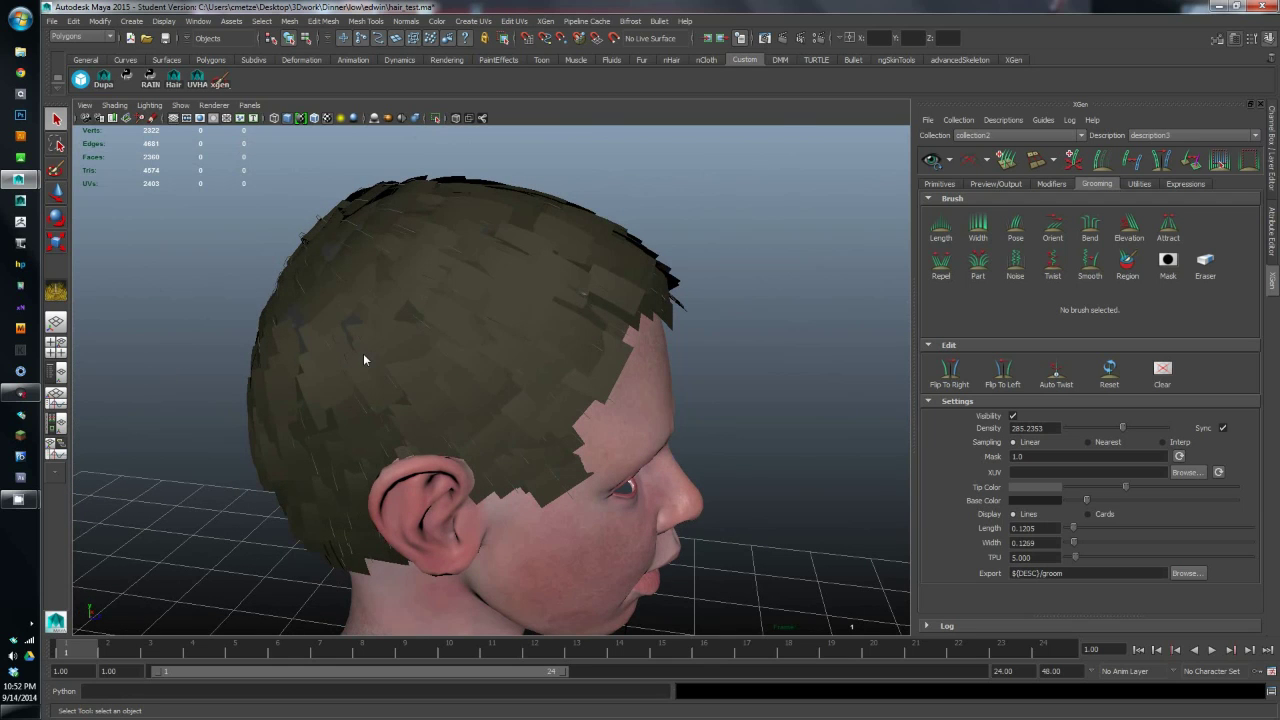
alt+drag(471, 240, 540, 278)
alt+right_drag(540, 278, 656, 379)
alt+drag(656, 379, 773, 315)
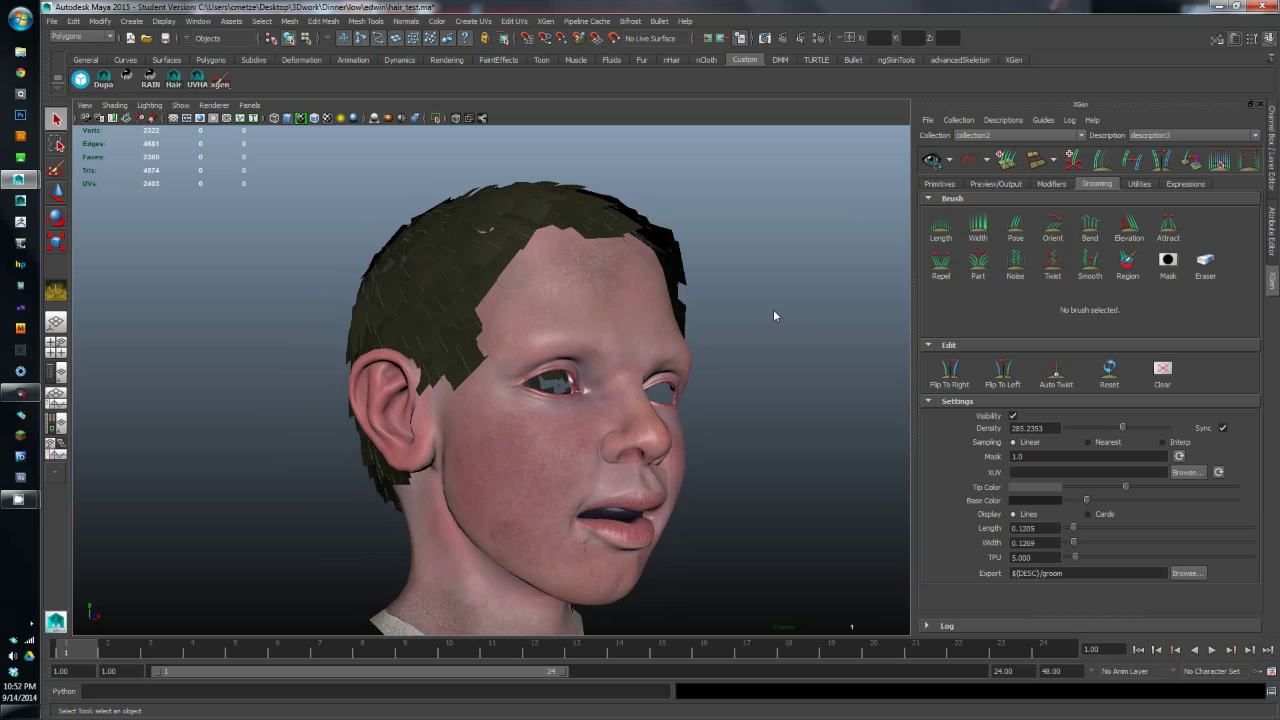
- Set the save folder of the Create MEL File output to 3Dwork/tuts/xgen_hair
click(996, 184)
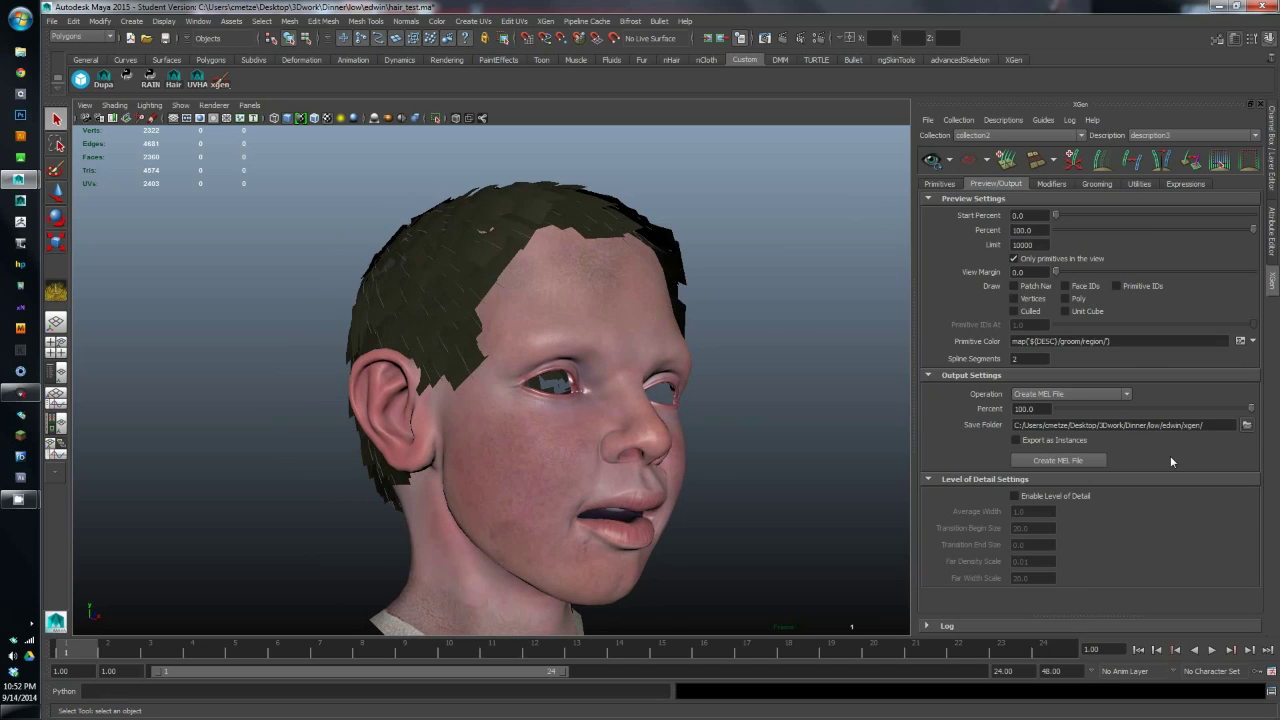
click(1246, 426)
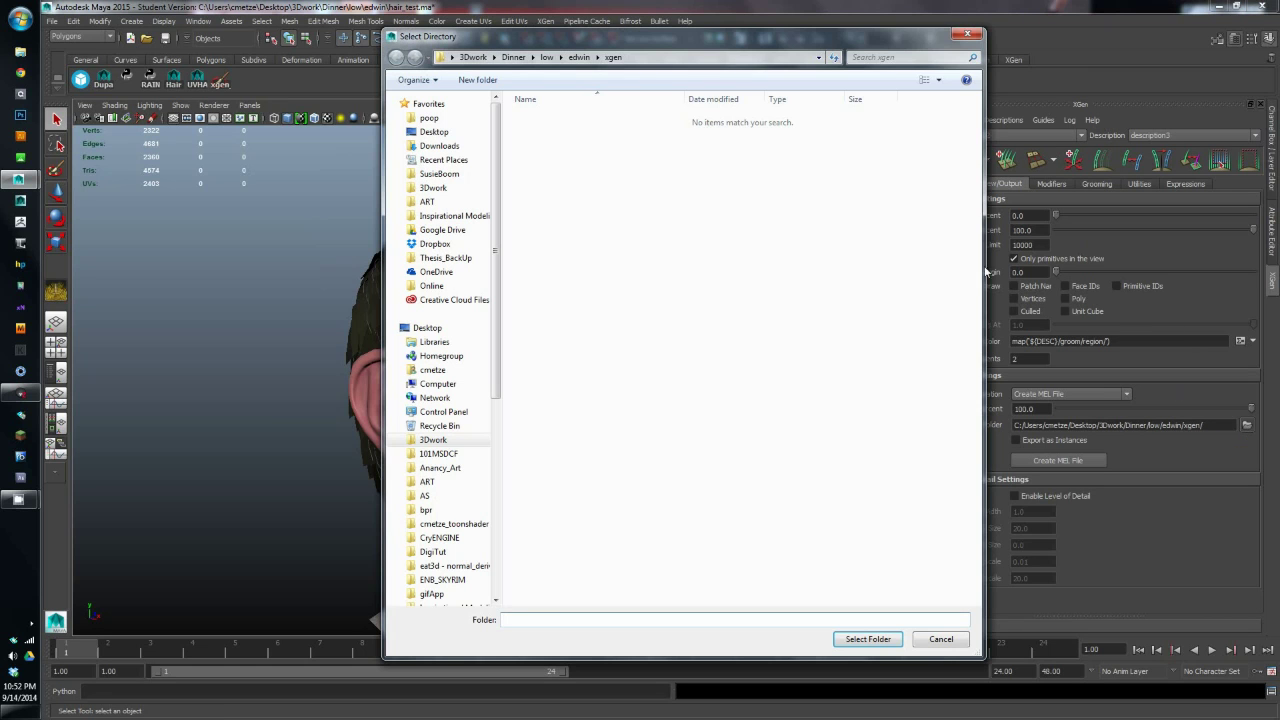
drag(501, 198, 505, 112)
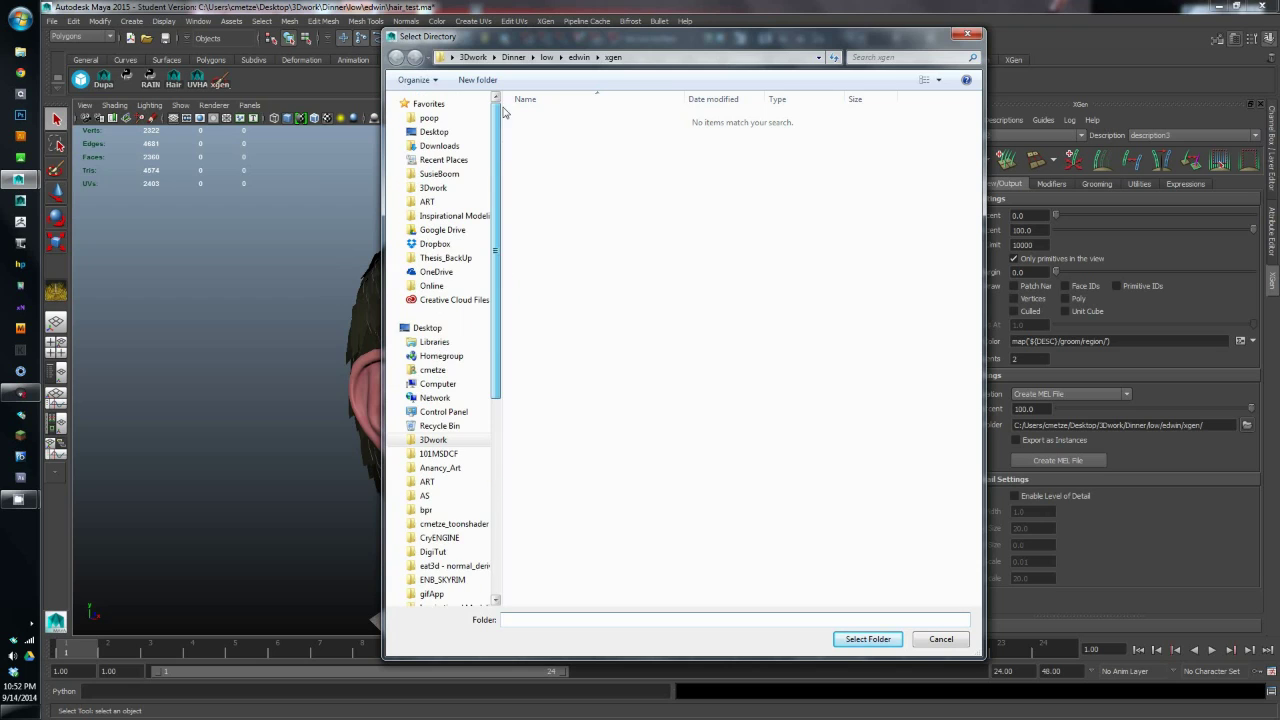
click(476, 57)
drag(977, 192, 997, 434)
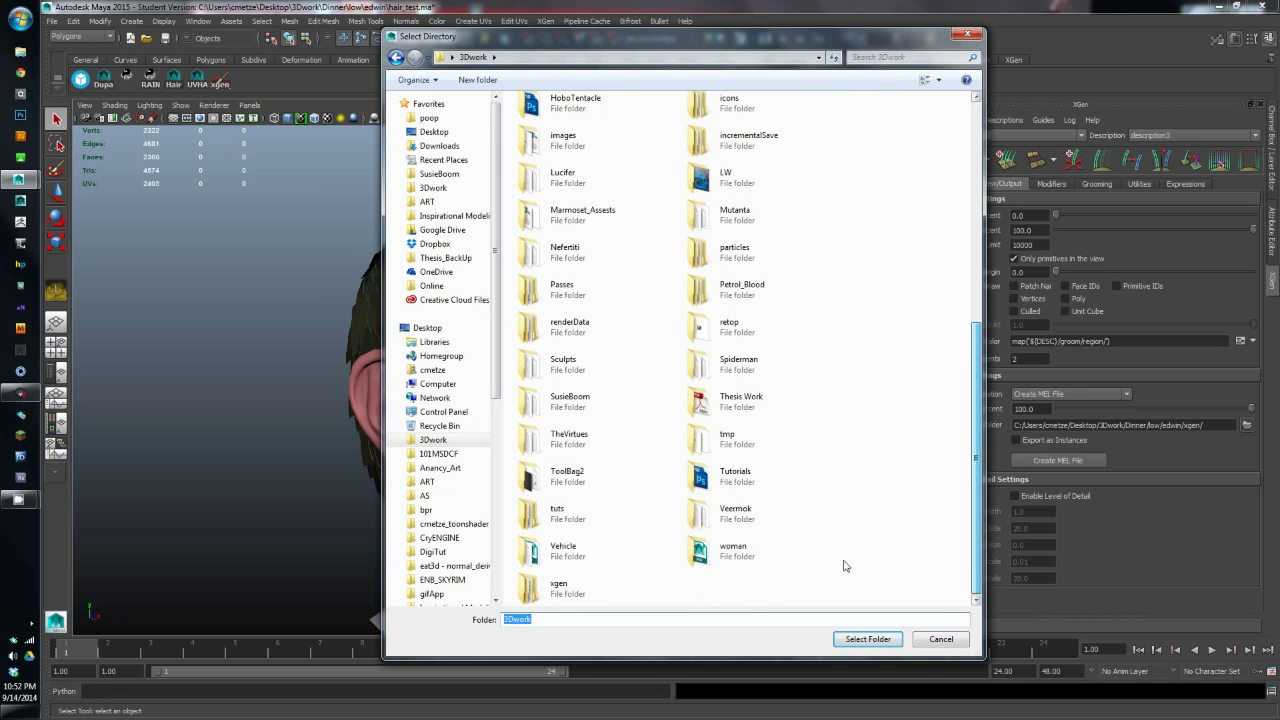
double_click(566, 512)
double_click(593, 120)
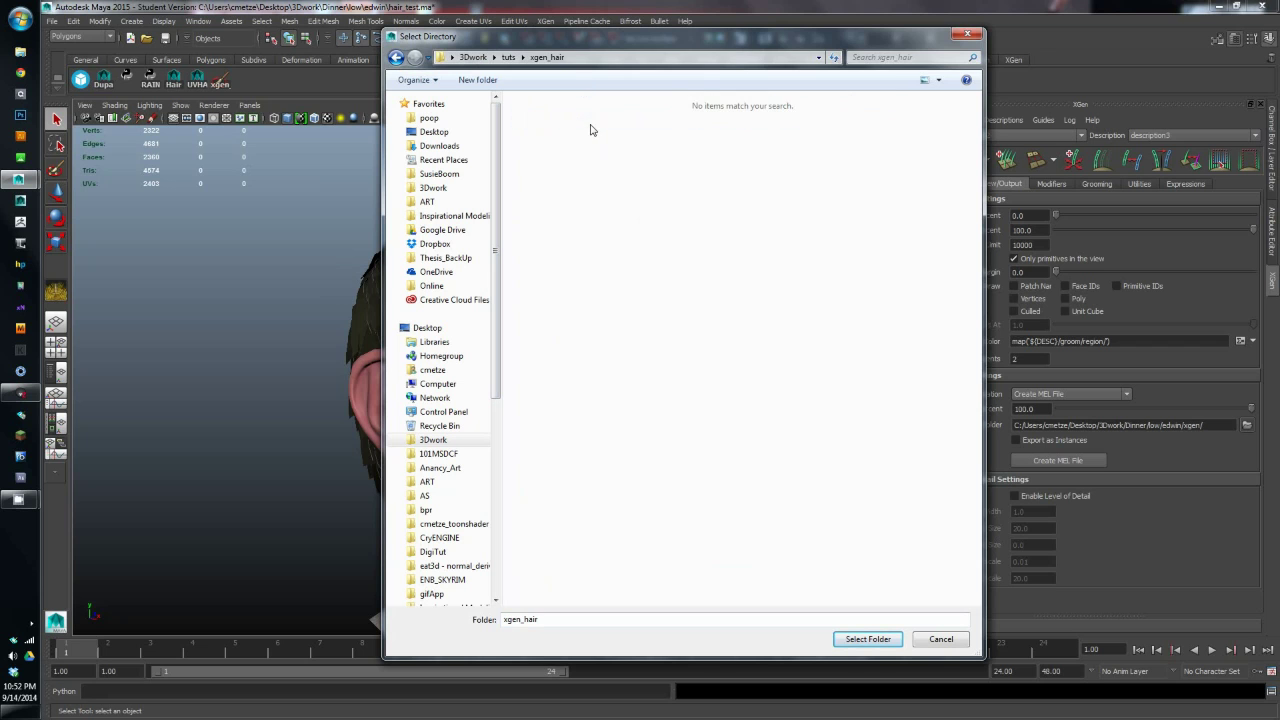
click(867, 639)
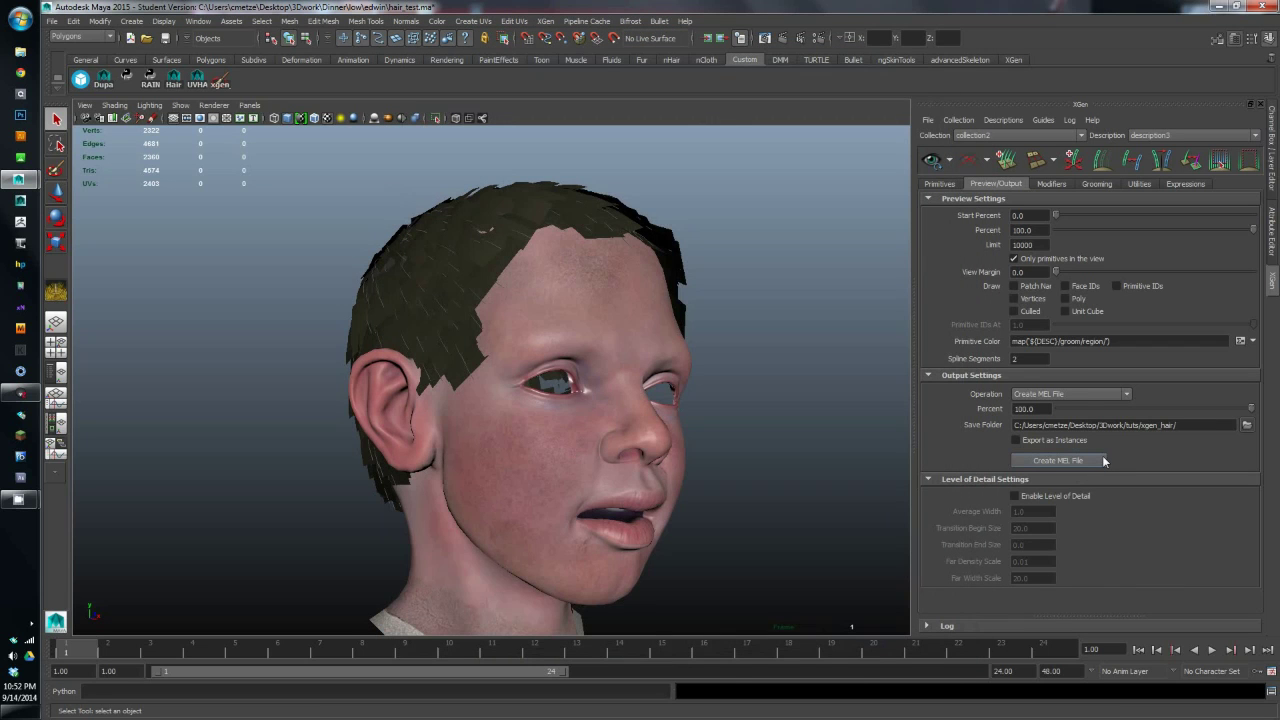
- Review the spline primitive attributes of the hair description and return to its output settings
click(940, 185)
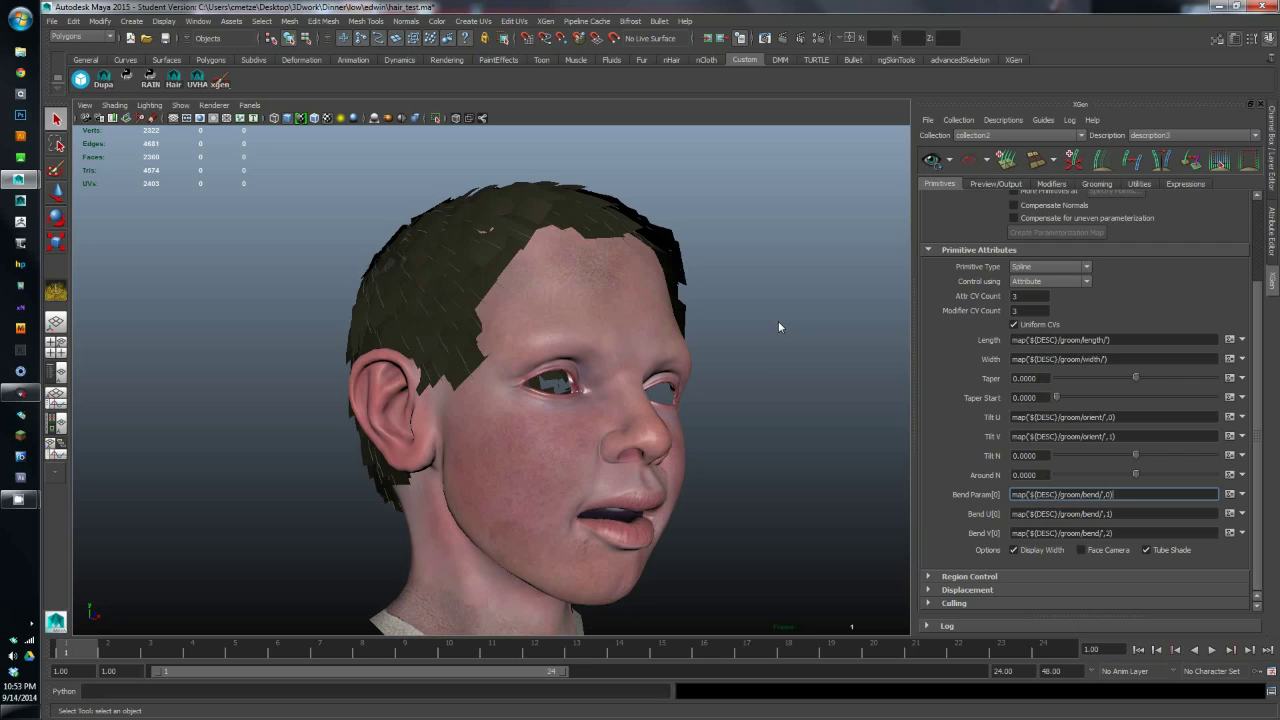
alt+drag(778, 321, 750, 398)
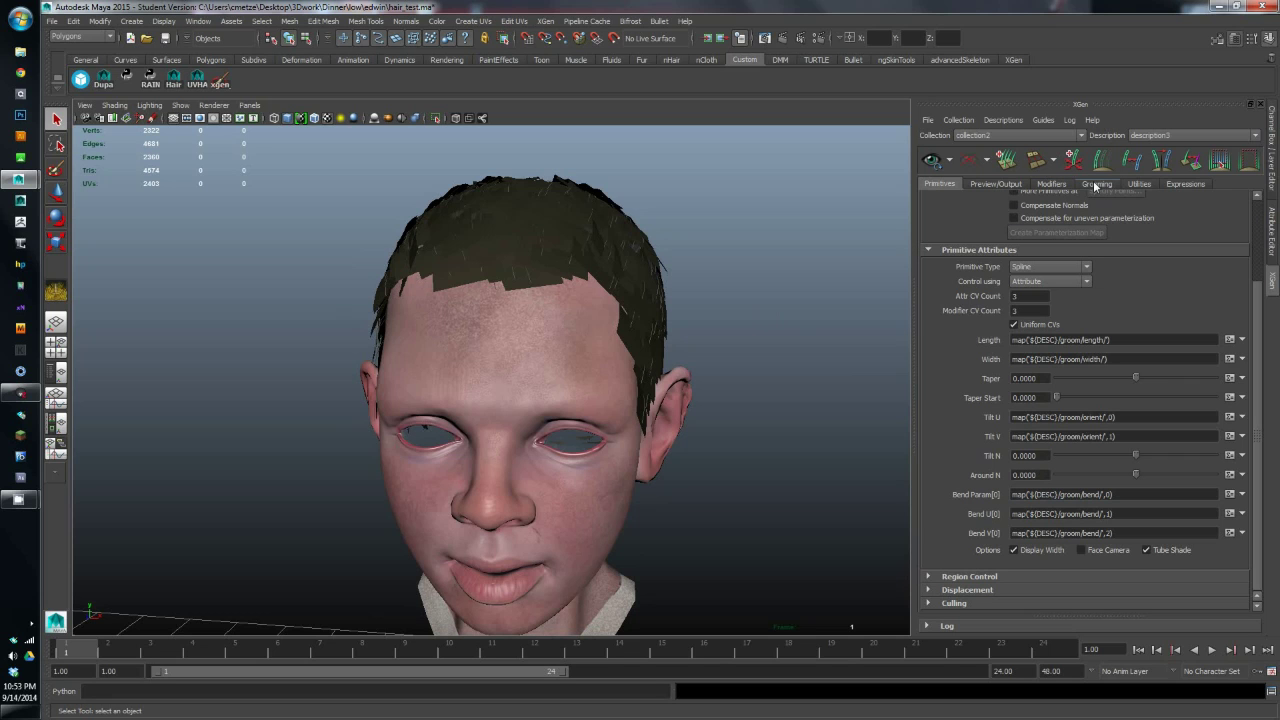
click(1020, 184)
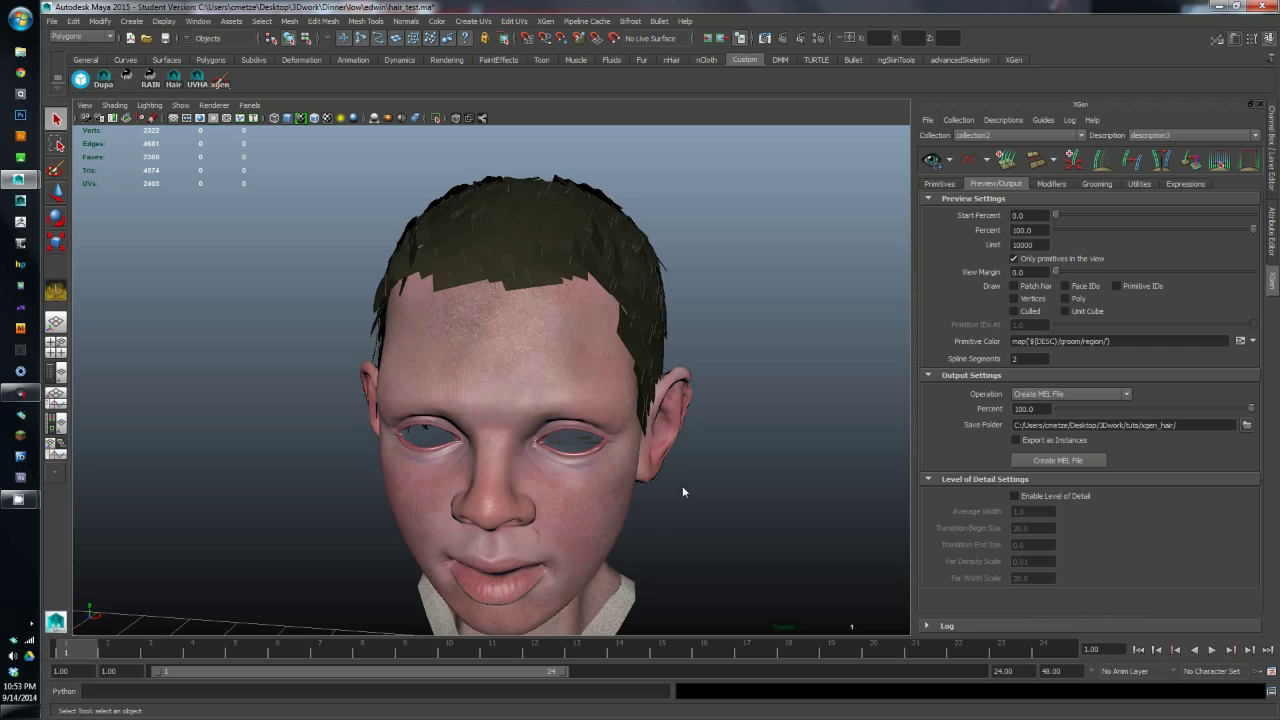
alt+drag(682, 485, 620, 428)
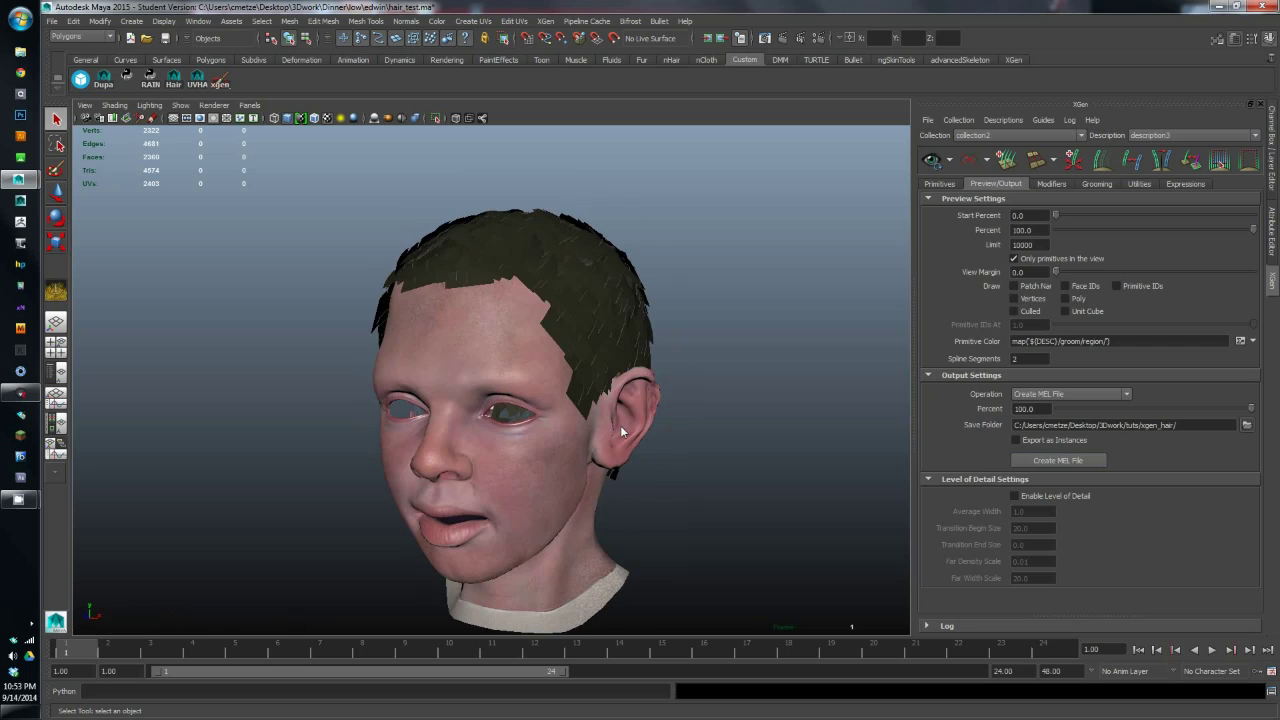
- Start a new scene without saving the changes to hair_test.ma and show the Channel Box
click(51, 21)
click(71, 40)
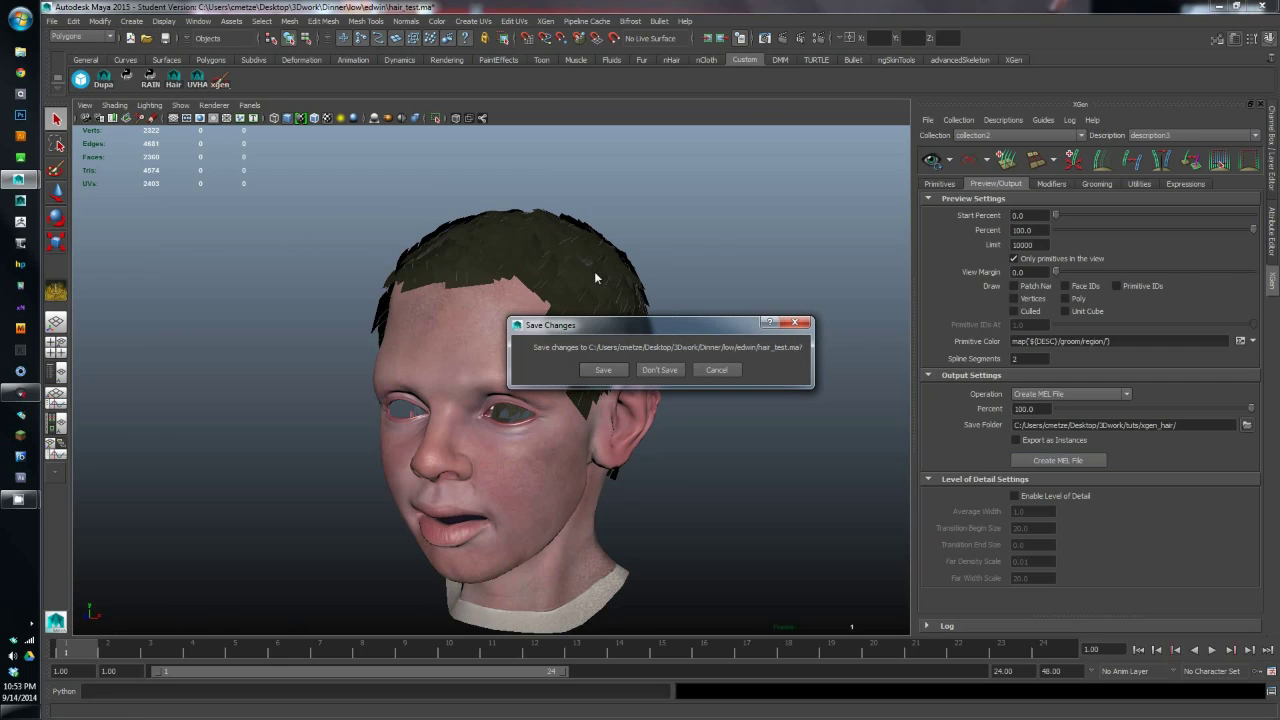
click(658, 370)
alt+drag(578, 277, 597, 340)
key(ctrl+a)
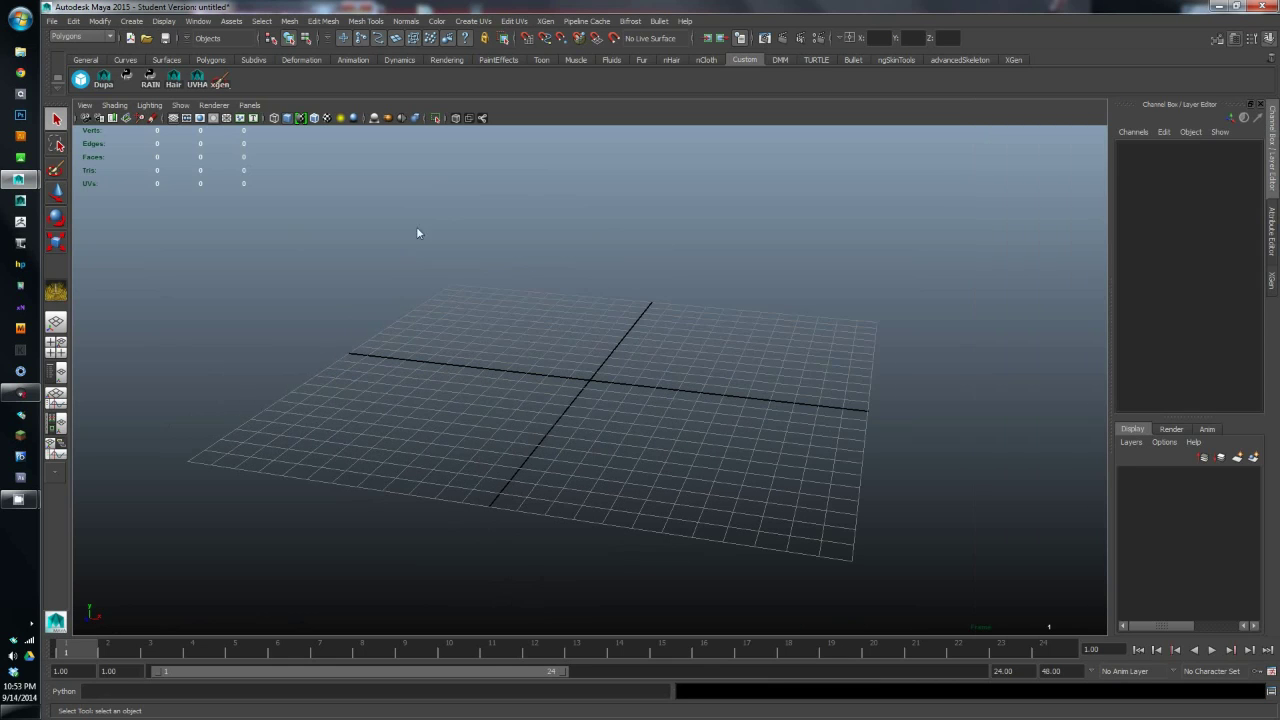
- Import description3.mel from the xgen_hair folder and frame the hair curves
click(51, 21)
click(75, 145)
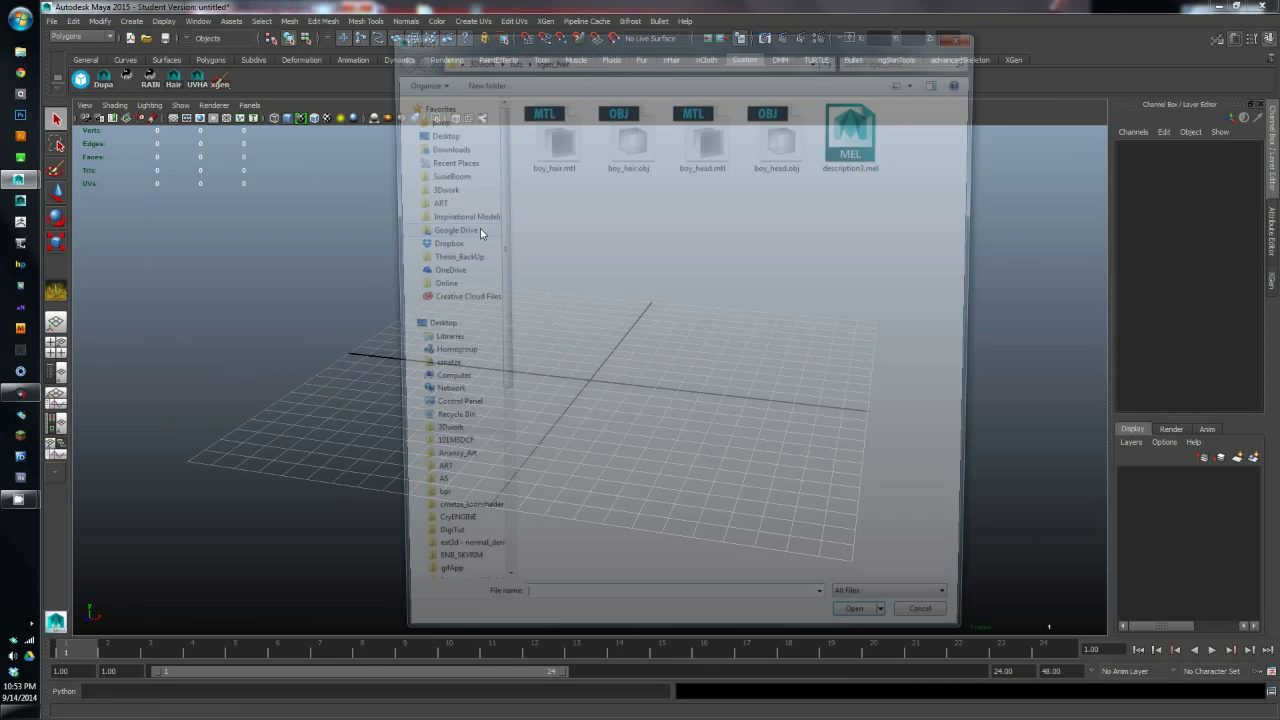
click(857, 135)
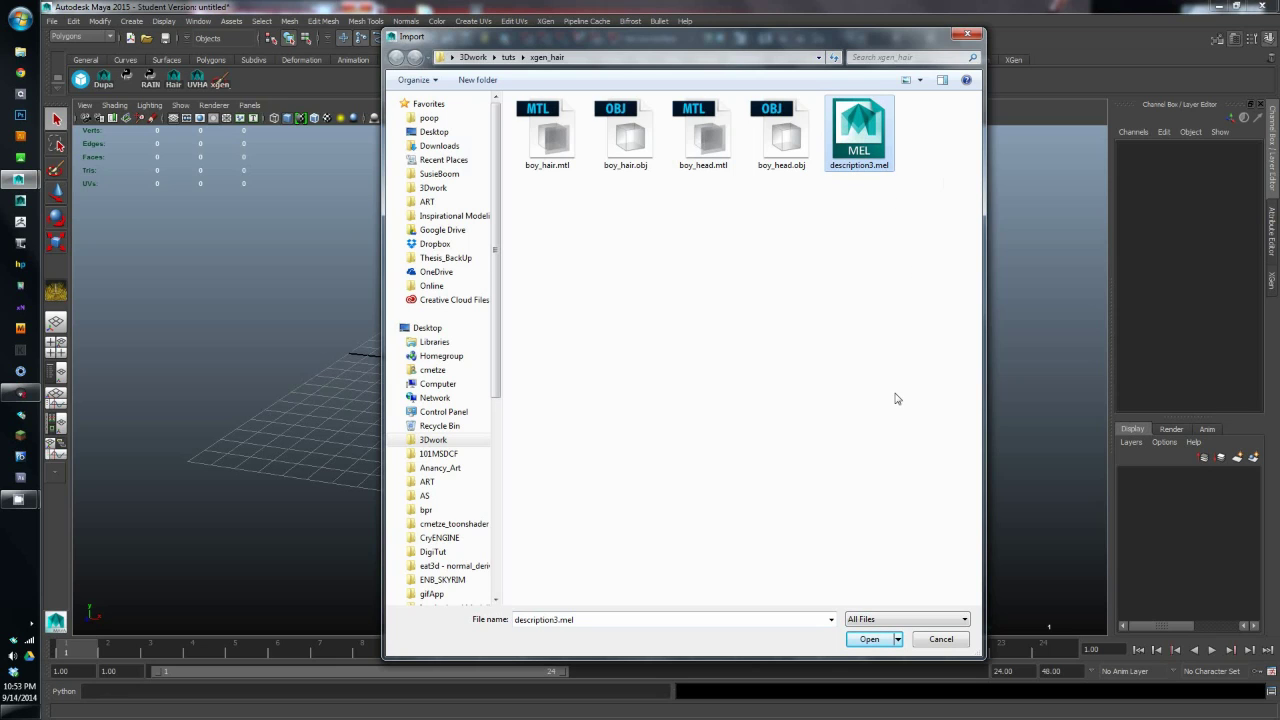
click(867, 642)
drag(515, 158, 620, 240)
key(f)
click(771, 265)
alt+drag(771, 265, 744, 309)
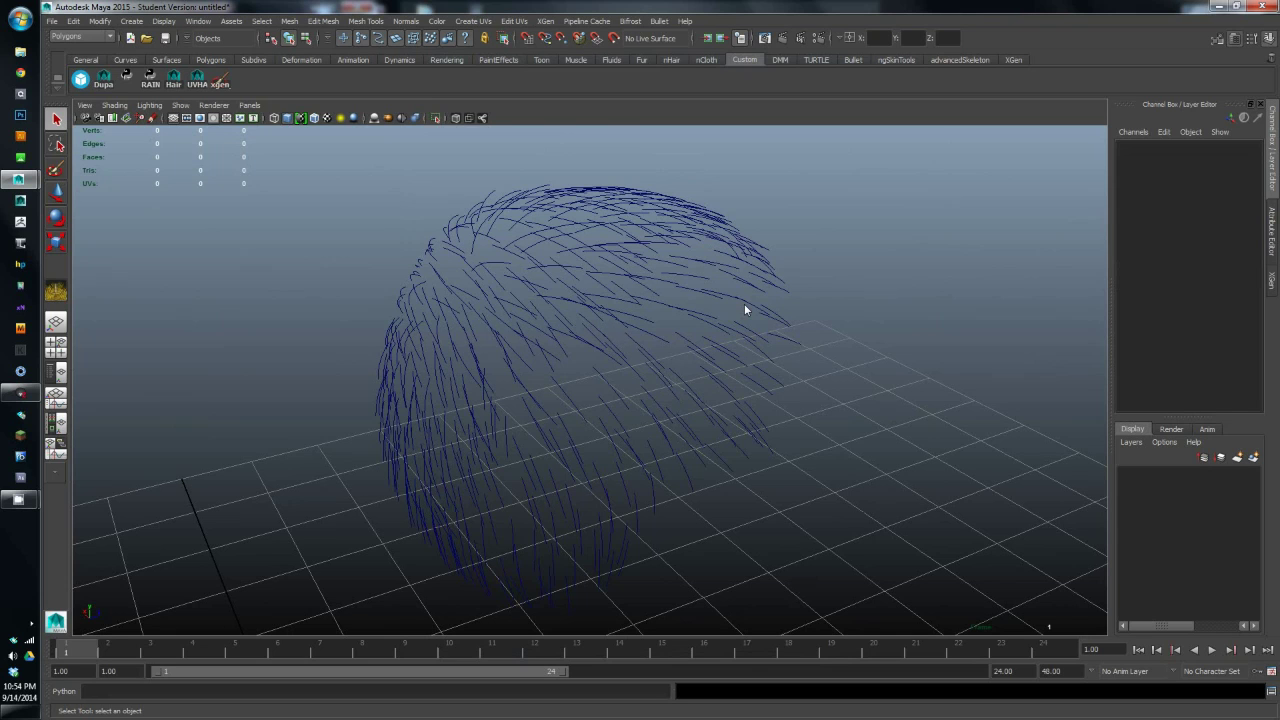
- Select the single hair curve curve421 among the imported curves and inspect it up close
alt+drag(744, 309, 647, 367)
drag(406, 188, 930, 610)
alt+drag(737, 400, 430, 392)
alt+right_drag(430, 392, 703, 474)
click(643, 320)
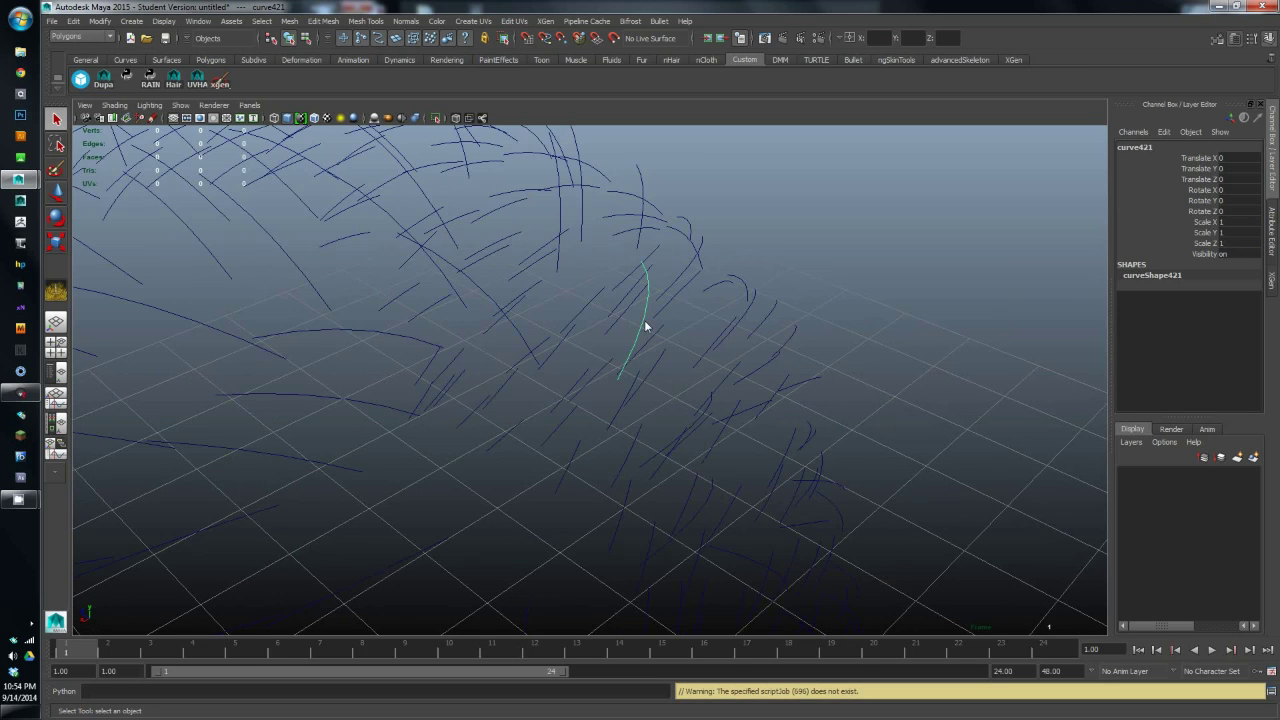
alt+drag(662, 354, 529, 347)
alt+right_drag(529, 347, 616, 375)
alt+drag(616, 375, 658, 359)
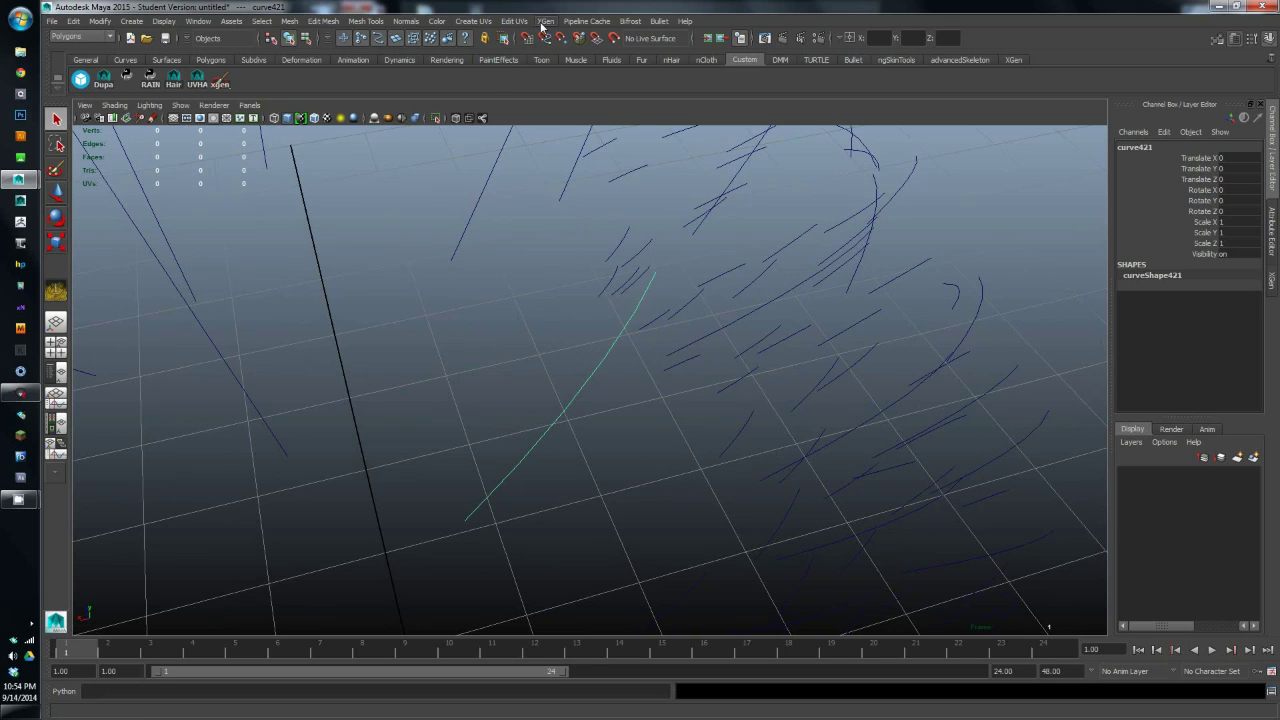
- Switch to the Rendering menu set and open the Paint Effects template brush settings
click(107, 40)
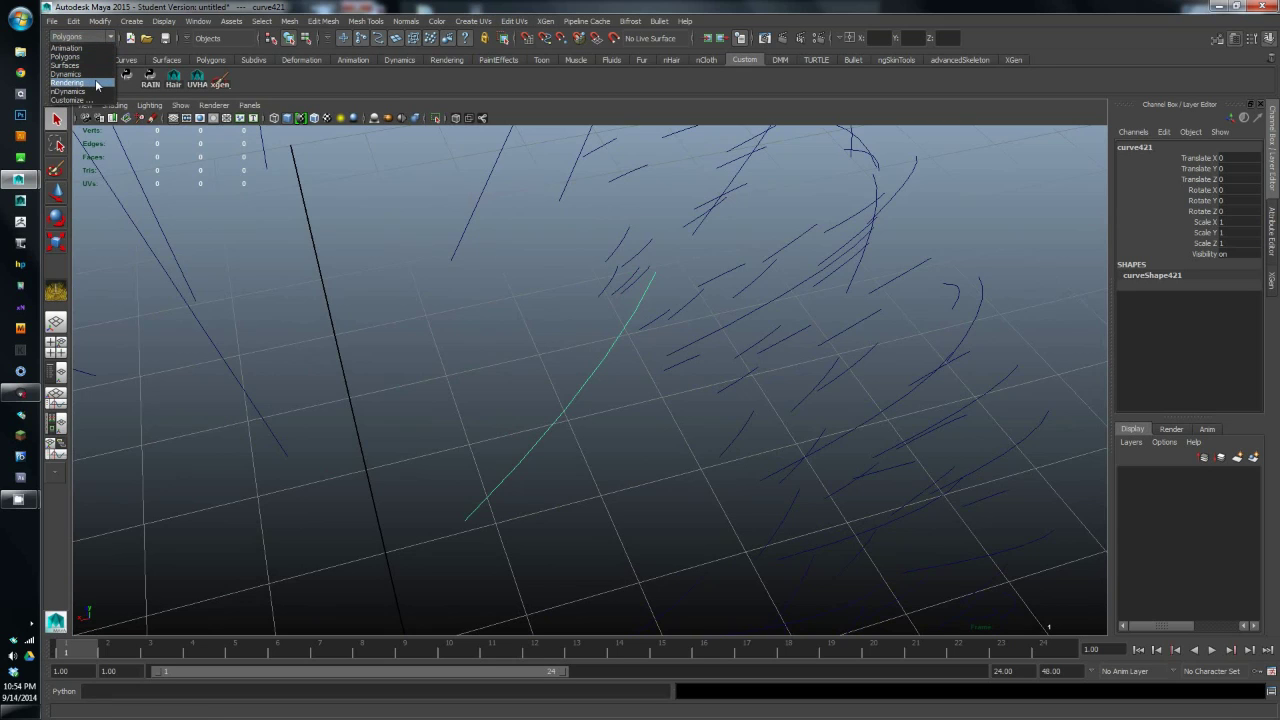
click(68, 82)
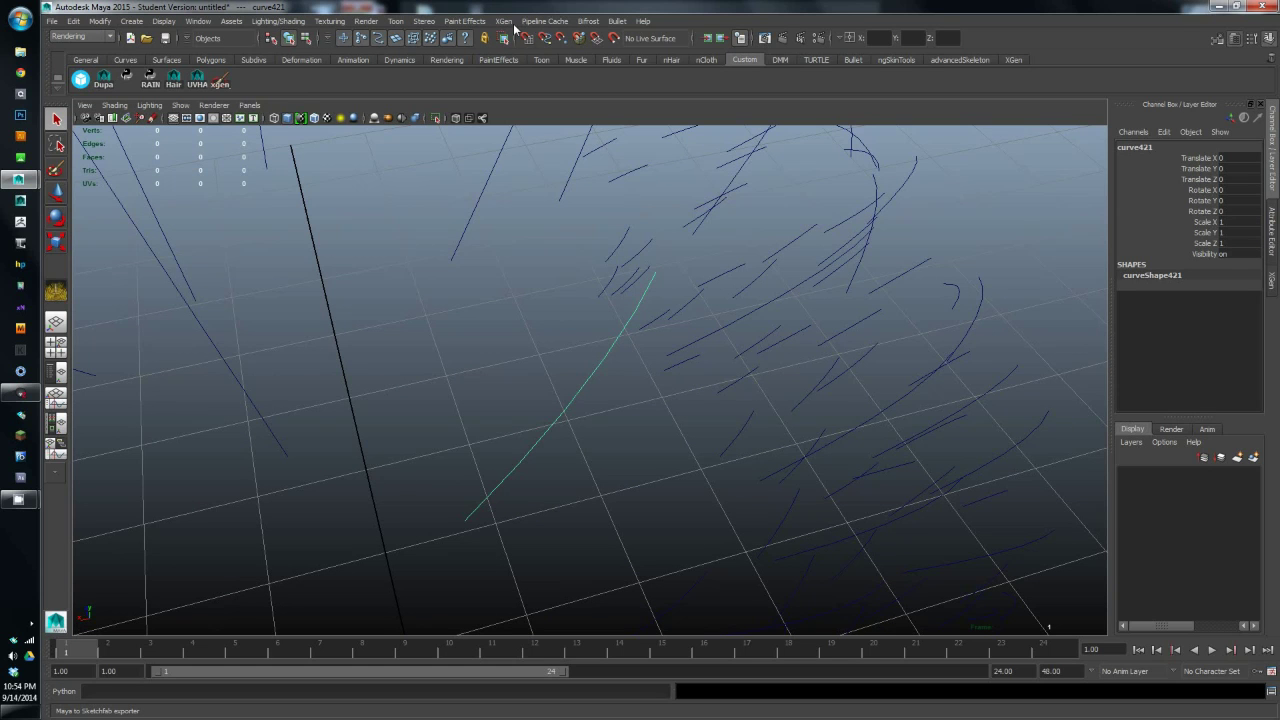
click(80, 81)
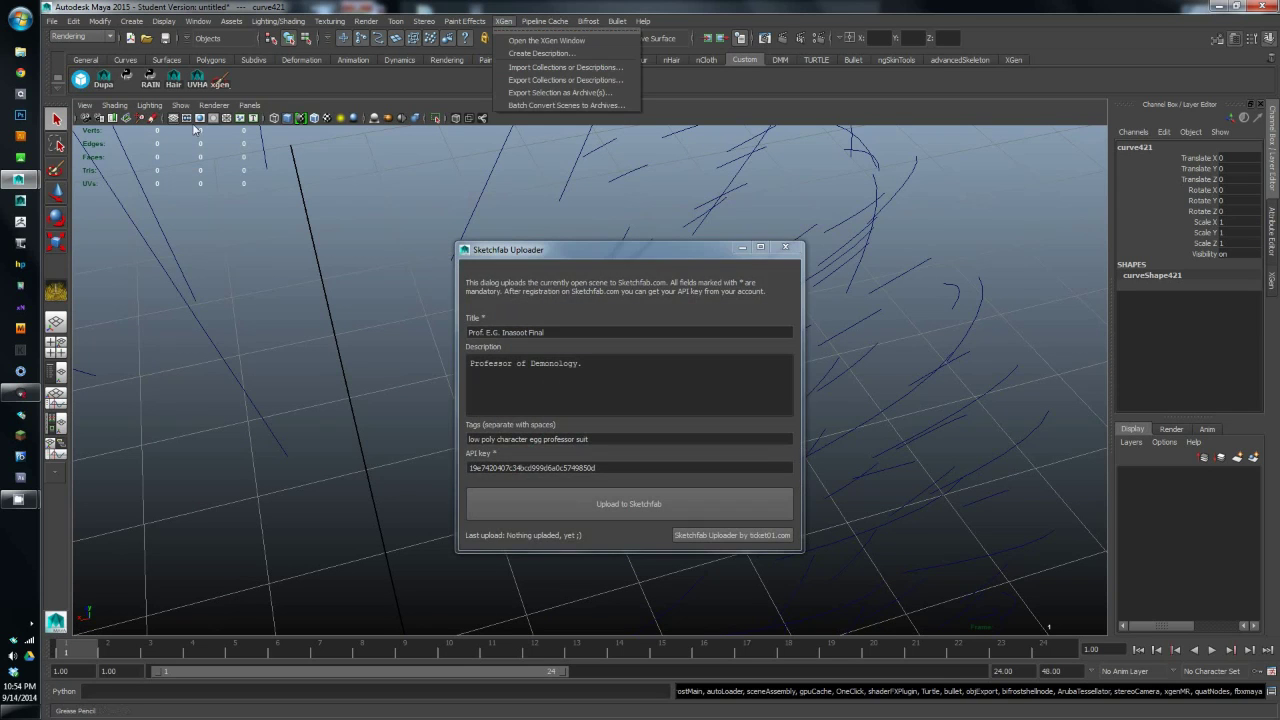
click(788, 248)
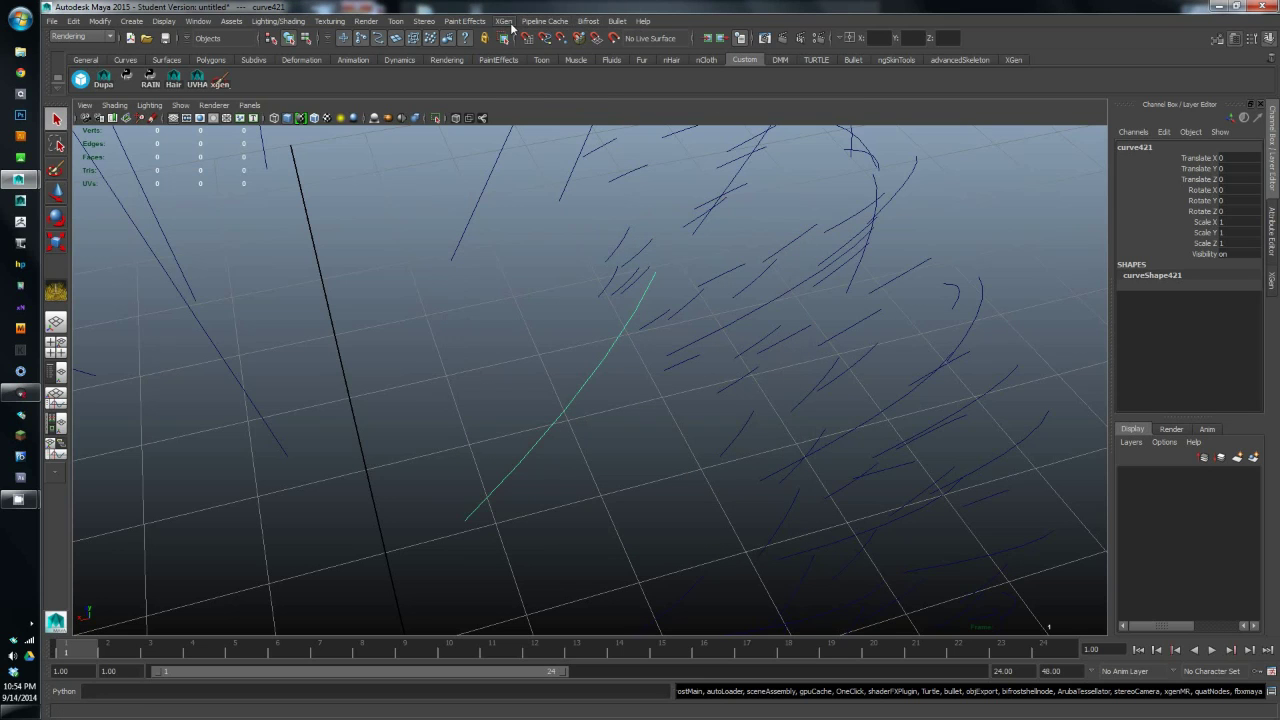
click(470, 21)
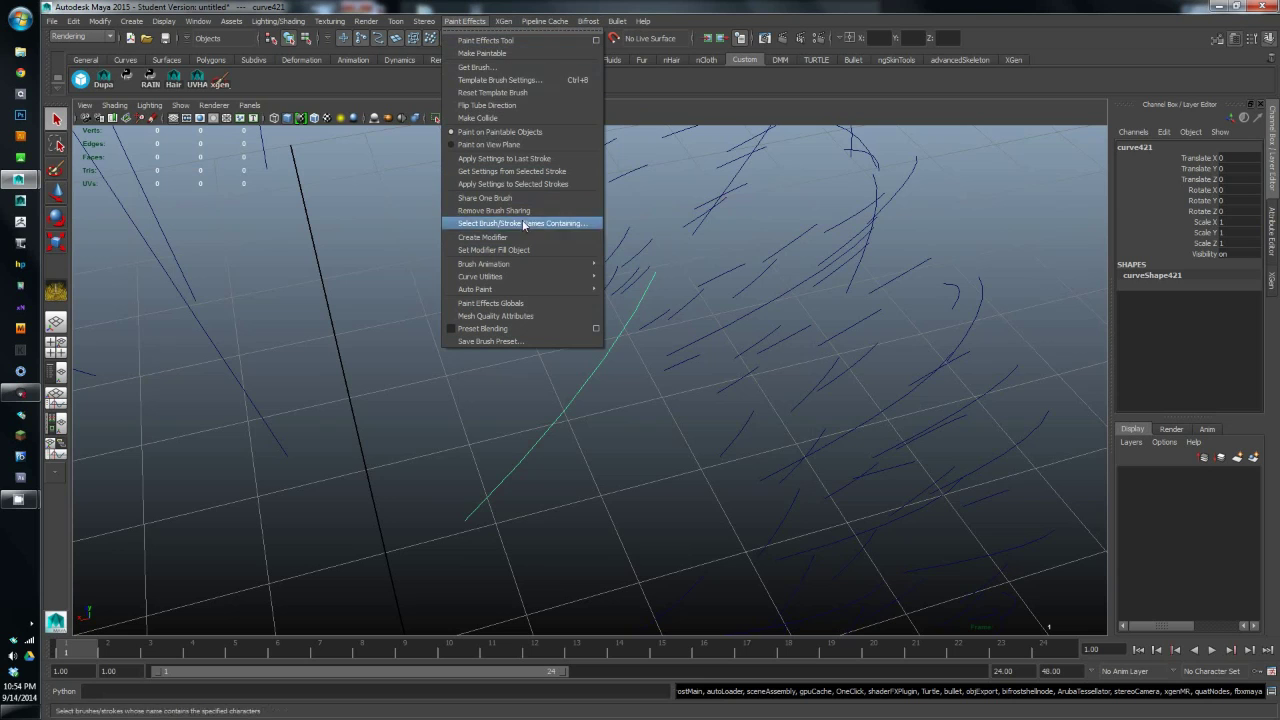
click(529, 84)
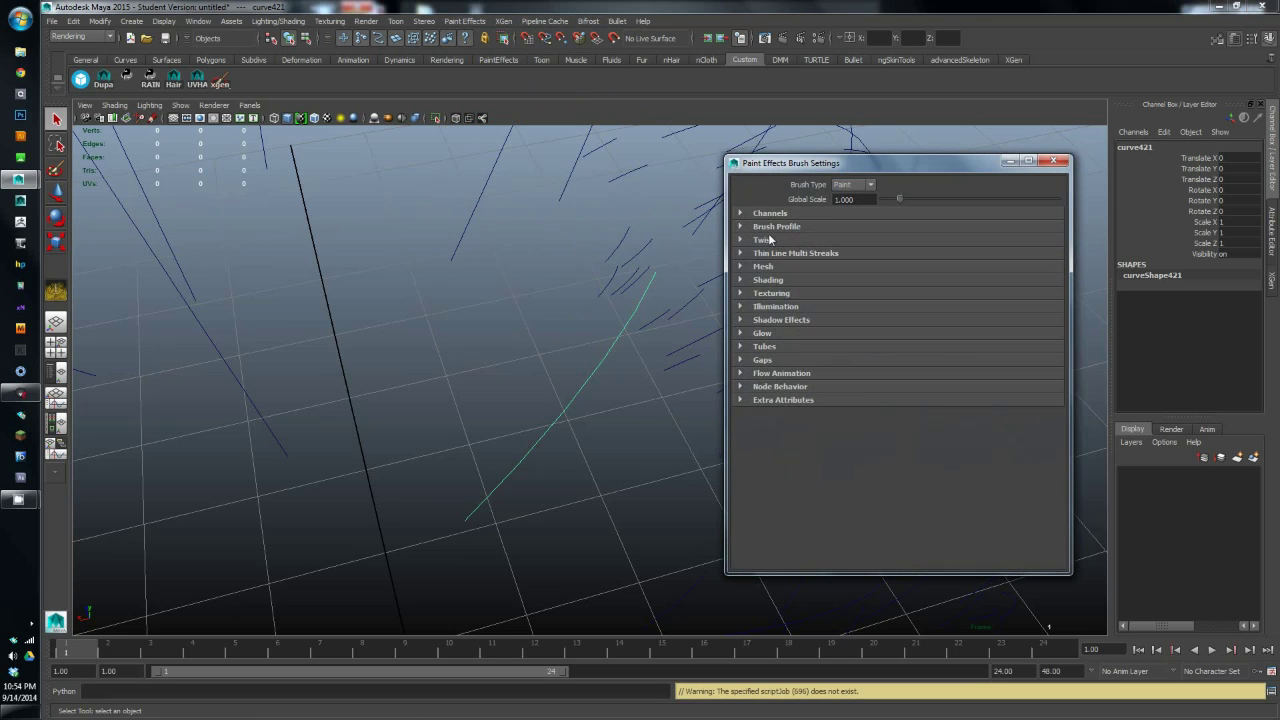
- Set Flatness 1 in the template brush's profile to 1.000
click(742, 227)
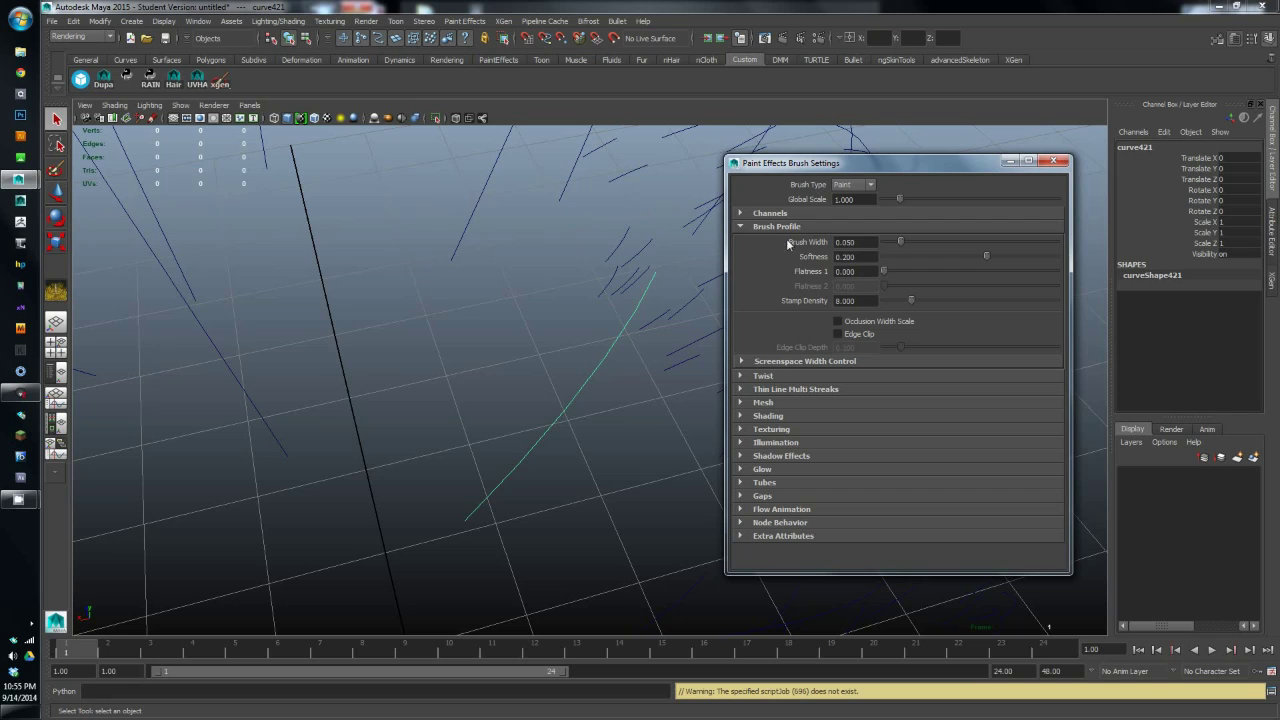
drag(881, 270, 980, 273)
drag(980, 273, 1077, 262)
drag(1012, 267, 808, 275)
drag(804, 277, 1127, 277)
drag(836, 164, 926, 138)
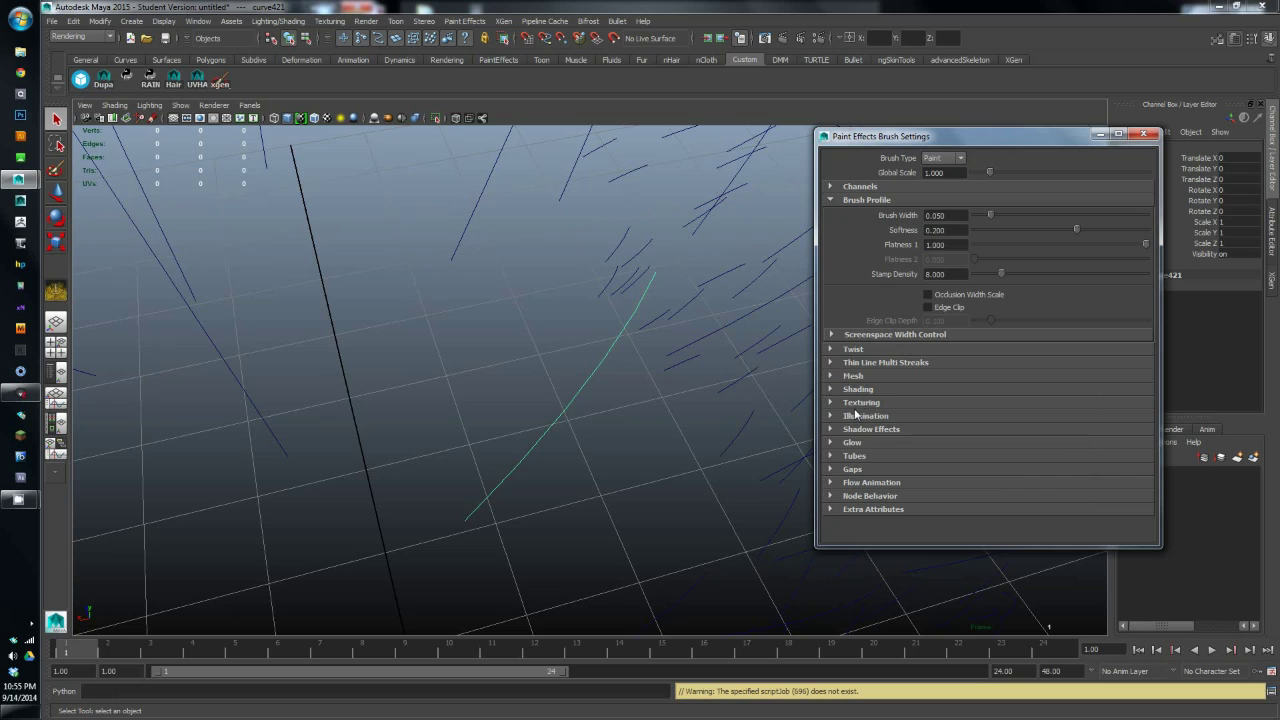
- Bring up the options for saving a brush preset, set Flatness 1 to 0.000 and close them without saving
click(465, 21)
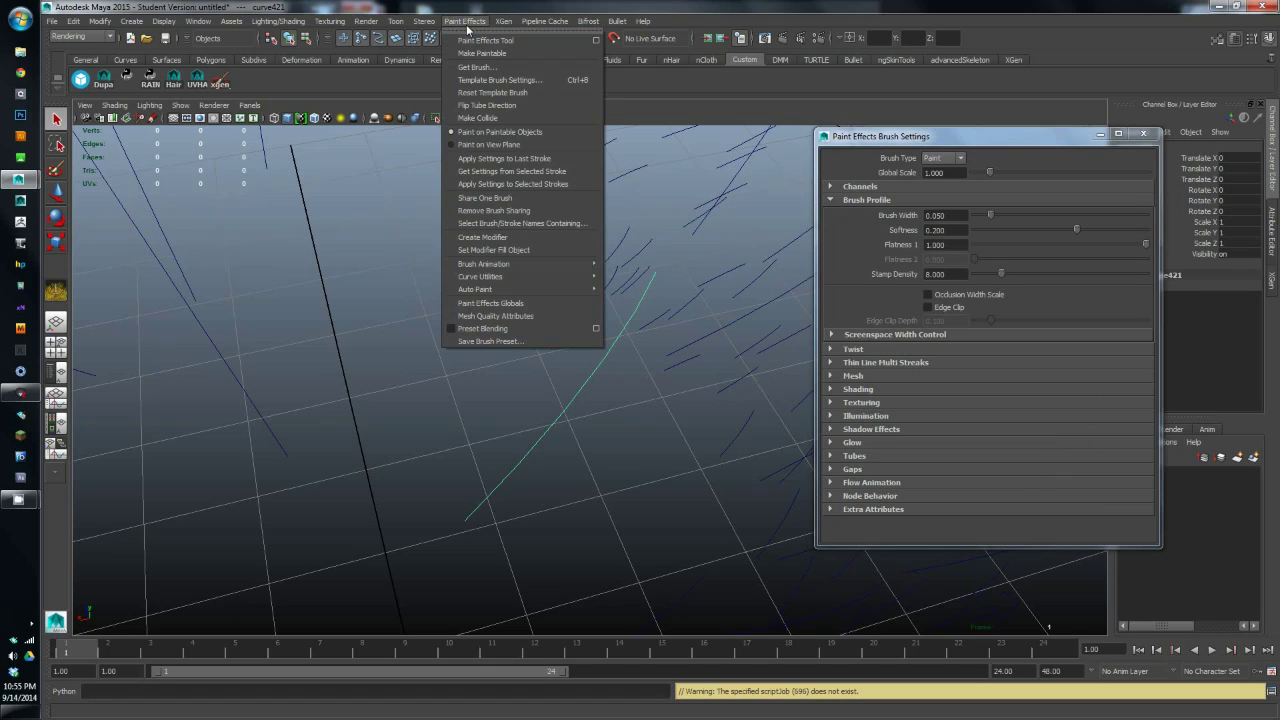
click(495, 341)
mouse_move(586, 245)
mouse_down()
mouse_move(675, 245)
mouse_move(623, 177)
mouse_up()
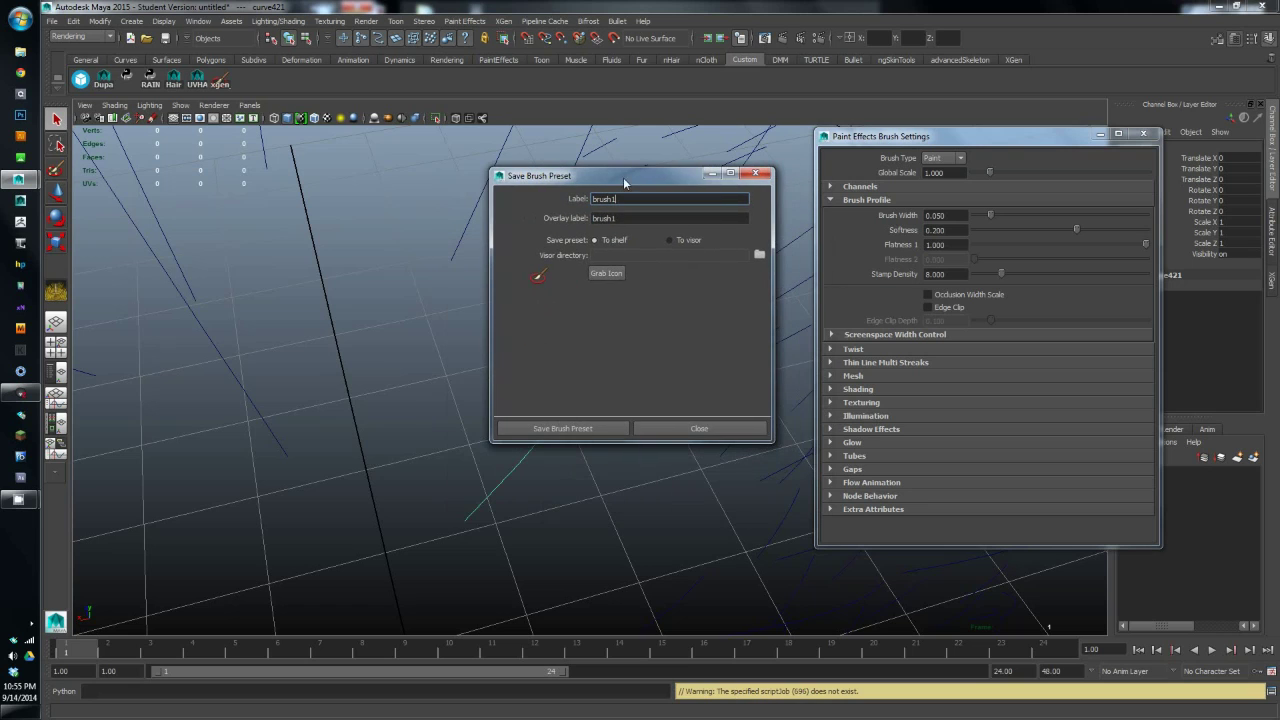
click(938, 216)
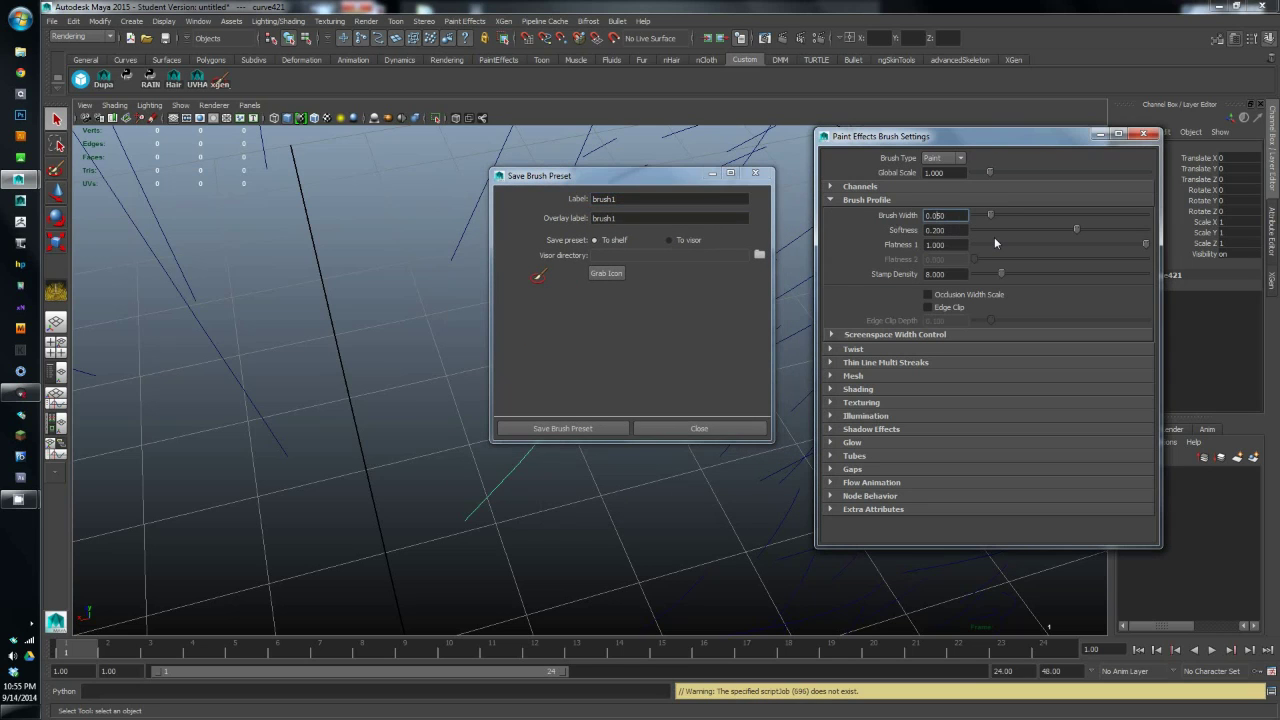
text(0.020)
drag(1004, 246, 930, 253)
click(705, 428)
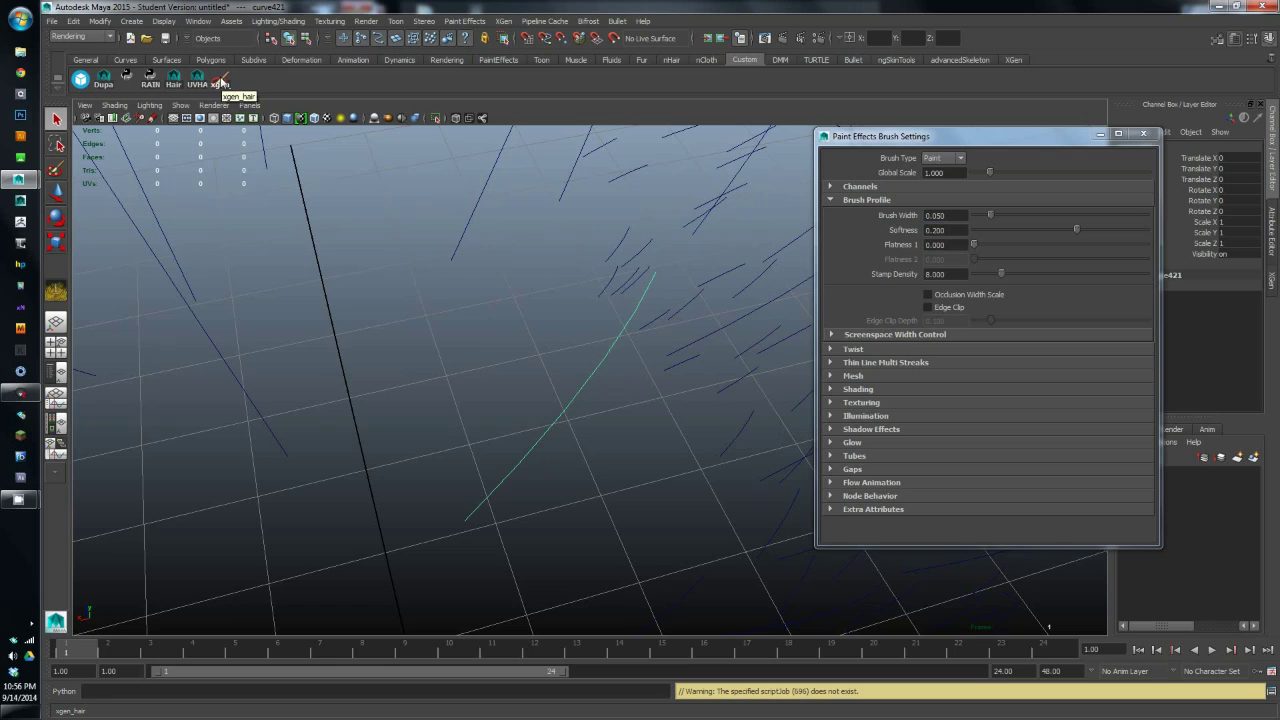
- Load the saved xgen_hair brush preset and close the Paint Effects brush settings
click(219, 83)
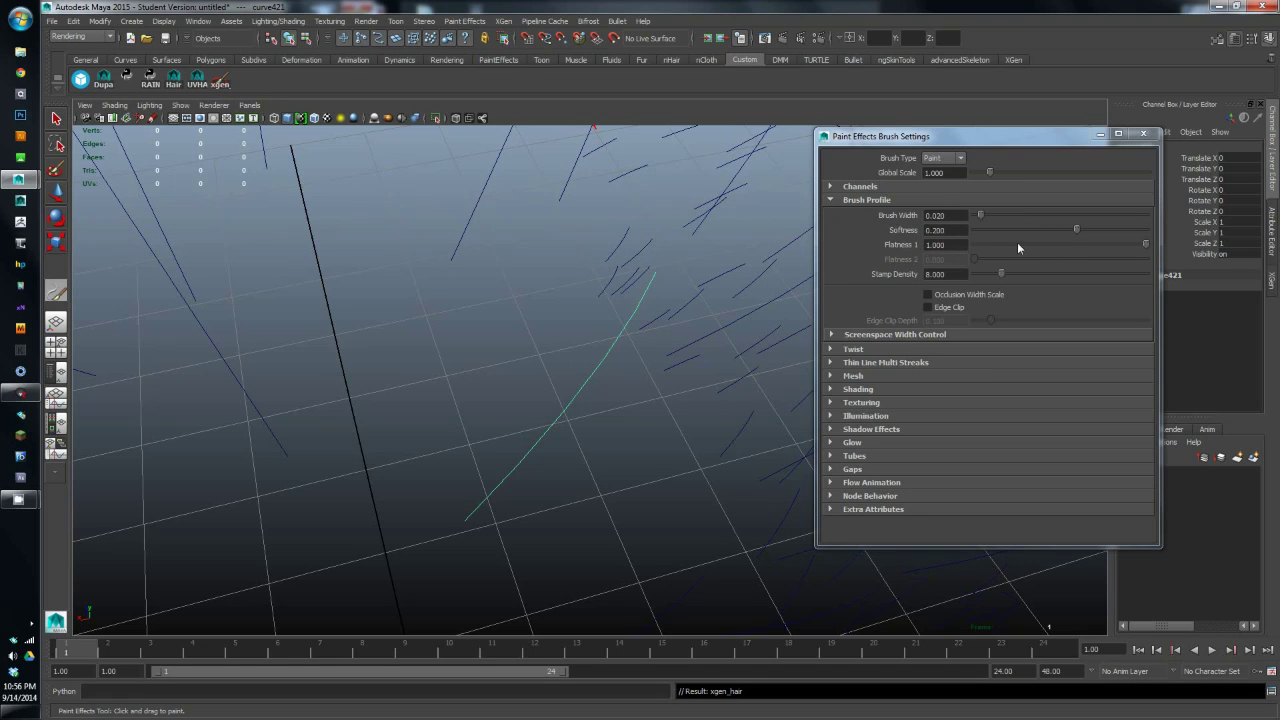
click(1143, 136)
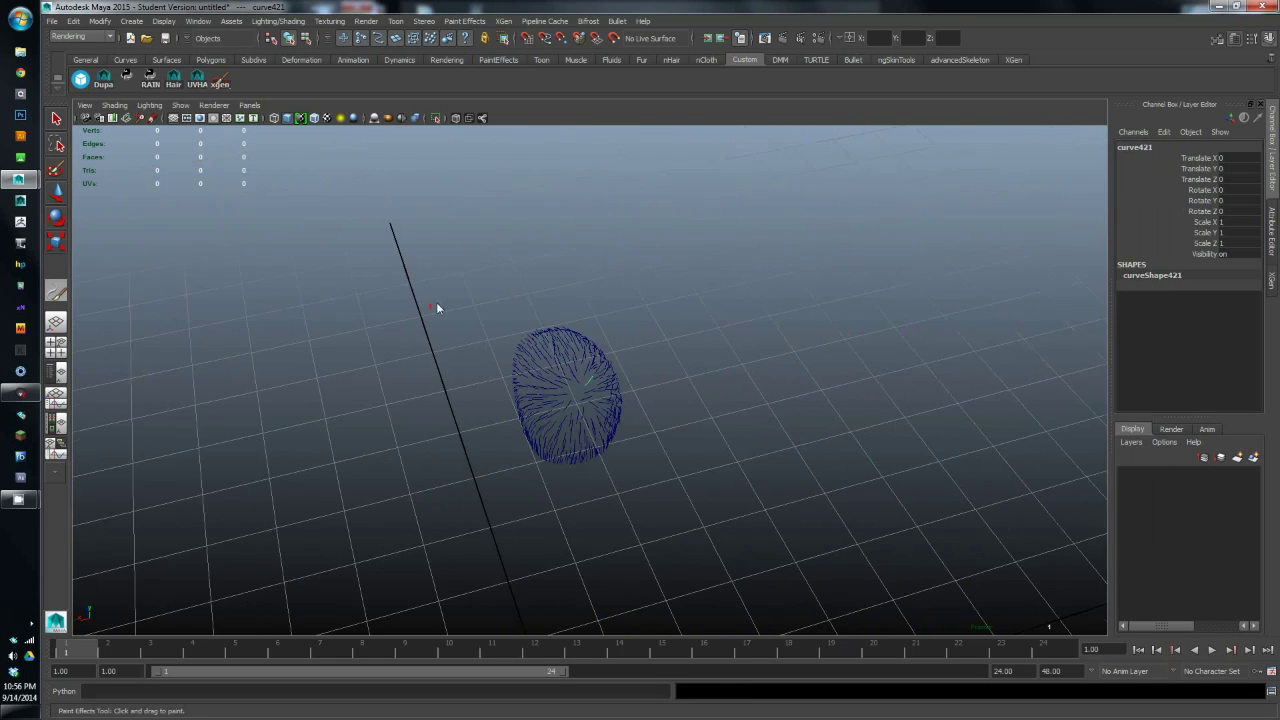
- Select all the imported hair curves in the viewport and attach the loaded Paint Effects brush to them
drag(412, 263, 778, 560)
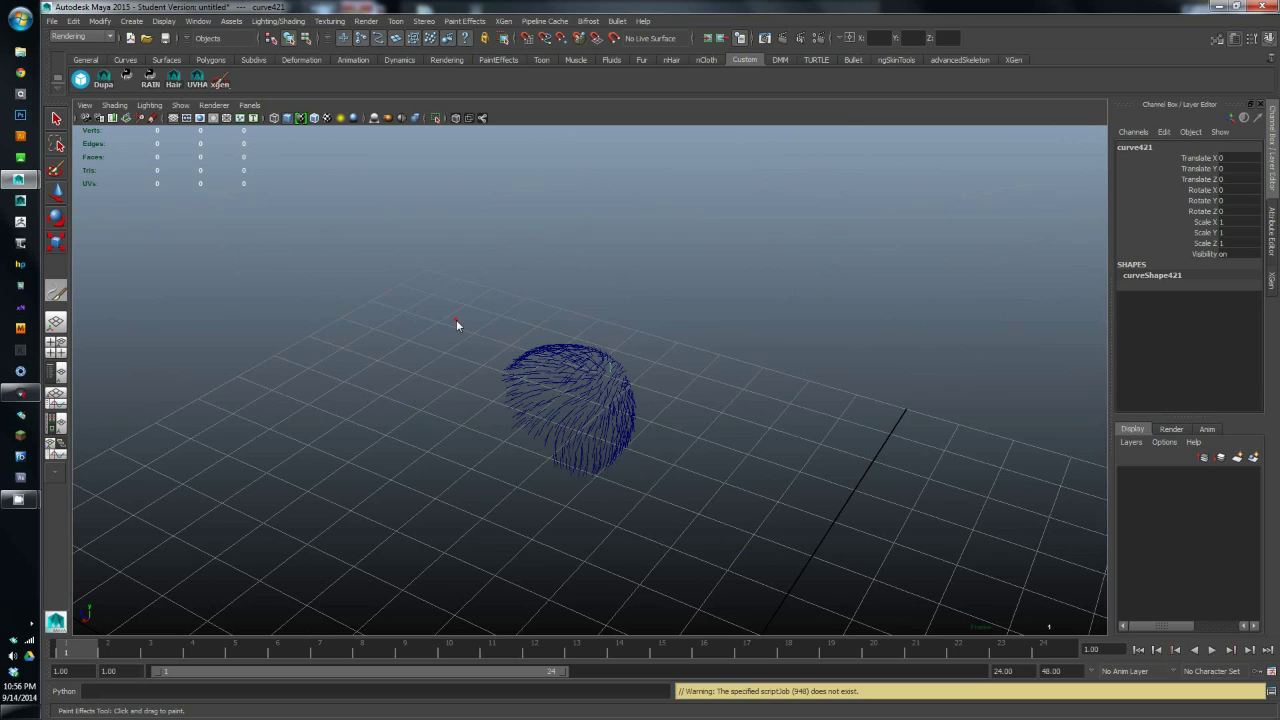
key(q)
click(490, 268)
drag(489, 327, 913, 654)
alt+right_drag(470, 470, 631, 510)
alt+drag(631, 510, 612, 320)
alt+right_drag(825, 388, 600, 270)
click(389, 213)
drag(341, 197, 871, 564)
alt+right_drag(440, 350, 585, 382)
alt+drag(585, 382, 565, 270)
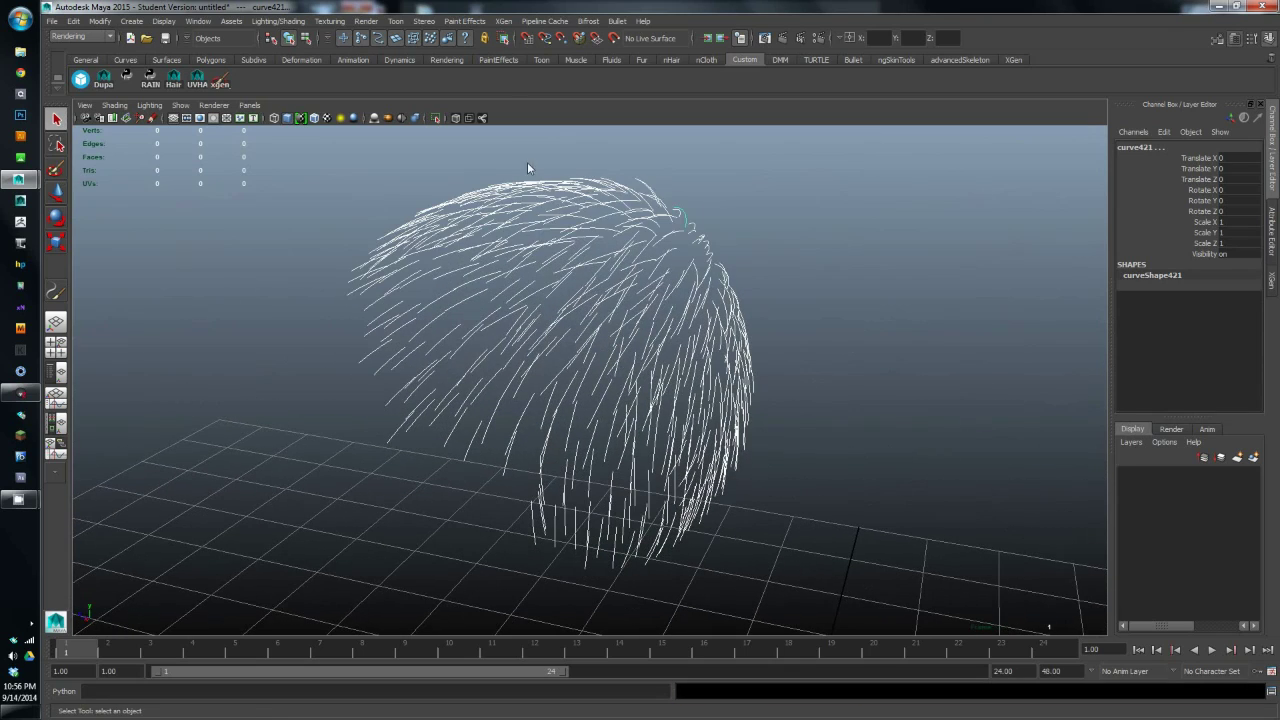
click(465, 19)
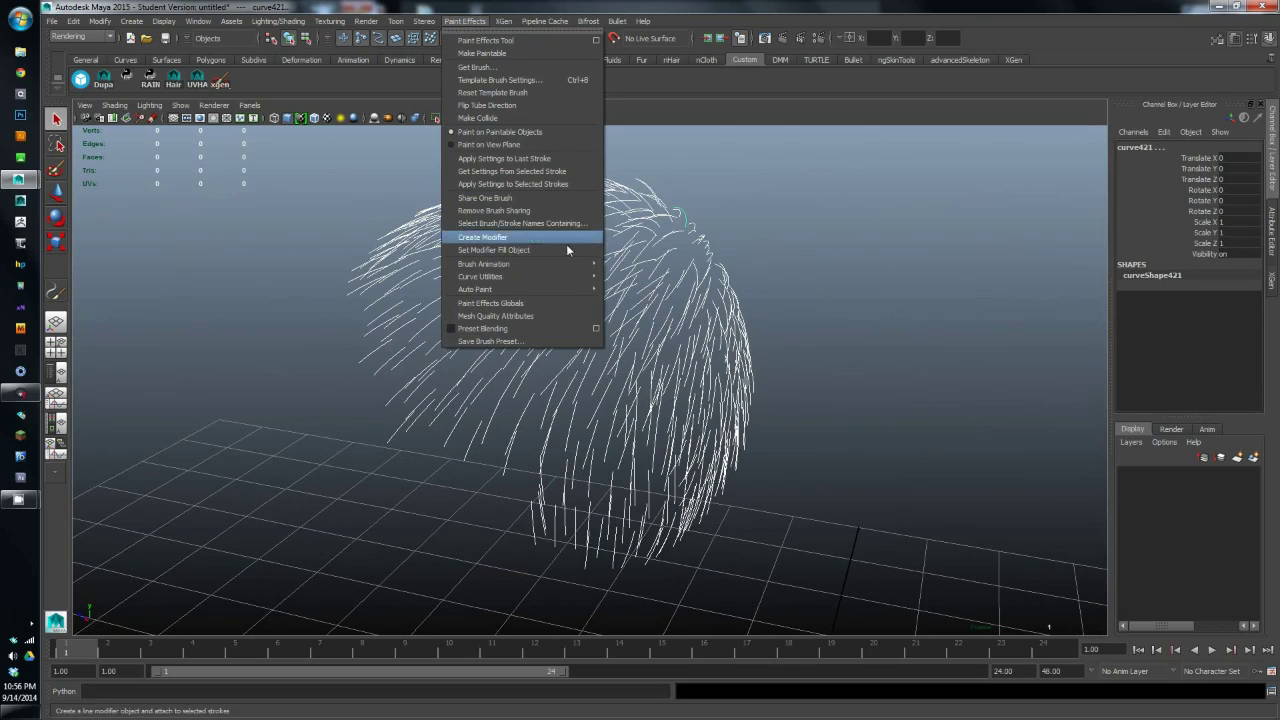
mouse_move(571, 281)
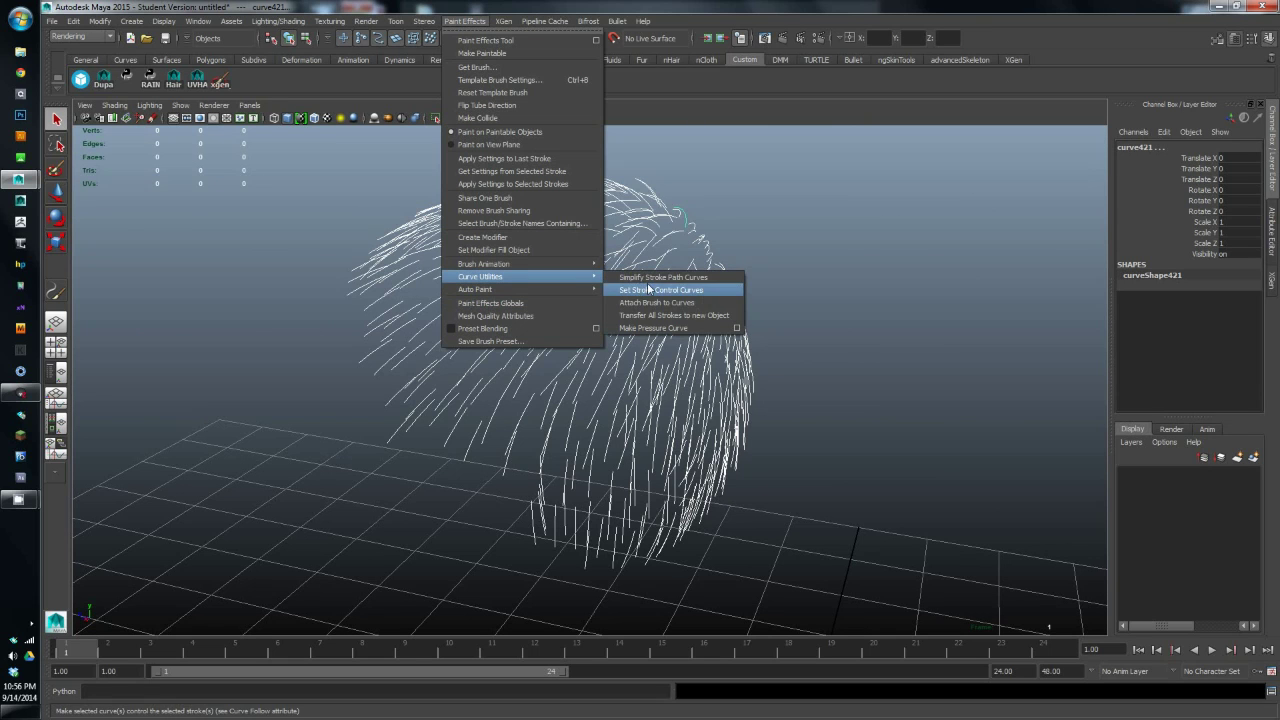
click(702, 303)
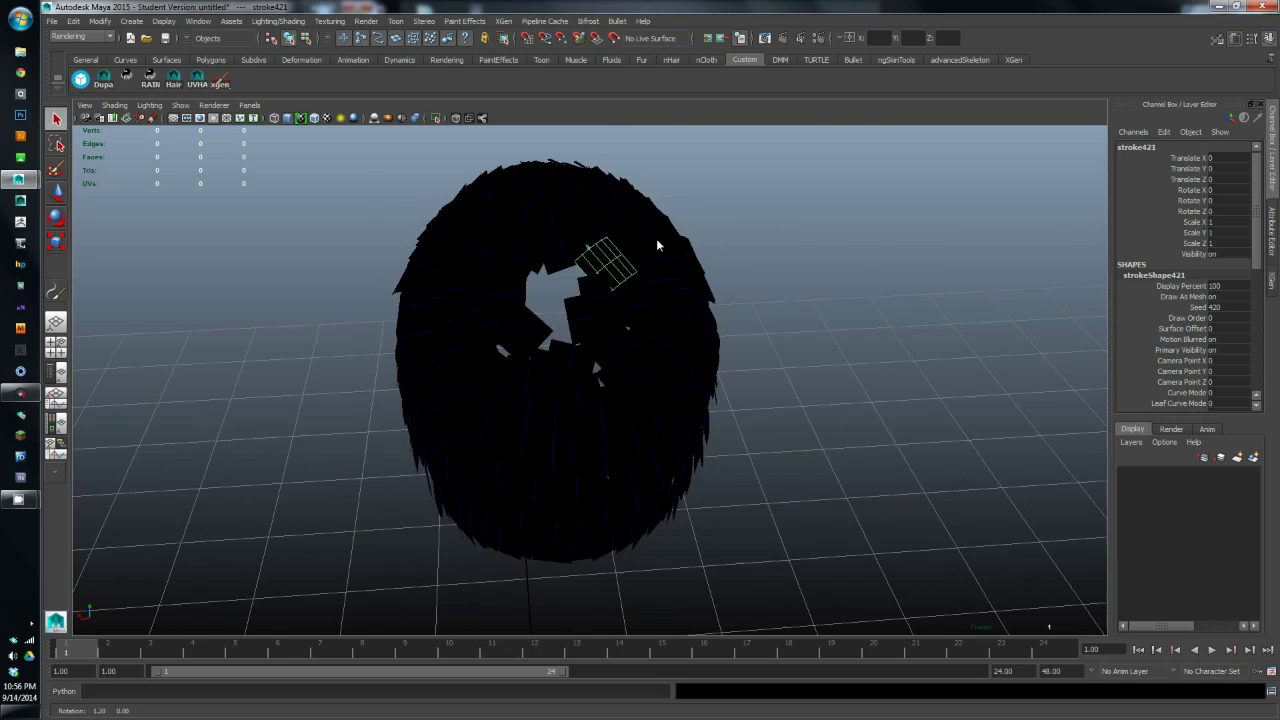
- Examine the brush strips on the curves from several angles, including around the crown and the lower edge
alt+drag(657, 240, 645, 321)
scroll(571, 425, up, 5)
mouse_move(571, 425)
alt+middle_down()
mouse_move(500, 317)
mouse_move(574, 403)
alt+middle_up()
scroll(500, 317, up, 2)
mouse_move(575, 408)
alt+mouse_down()
mouse_move(686, 366)
mouse_move(728, 320)
alt+mouse_up()
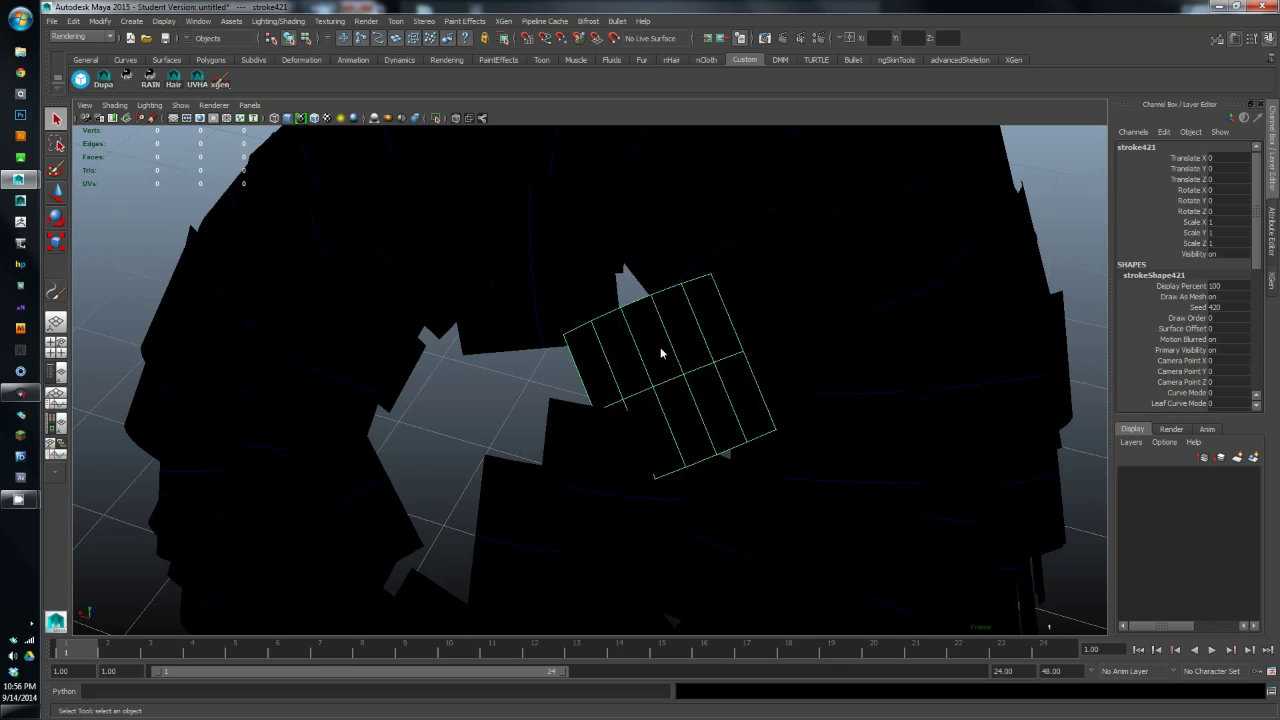
mouse_move(613, 398)
alt+mouse_down()
mouse_move(583, 374)
mouse_move(529, 371)
mouse_move(551, 351)
mouse_move(517, 371)
alt+mouse_up()
alt+right_drag(517, 371, 419, 281)
alt+middle_drag(489, 338, 430, 308)
alt+right_drag(430, 308, 556, 330)
alt+drag(606, 377, 569, 326)
alt+middle_drag(364, 358, 429, 366)
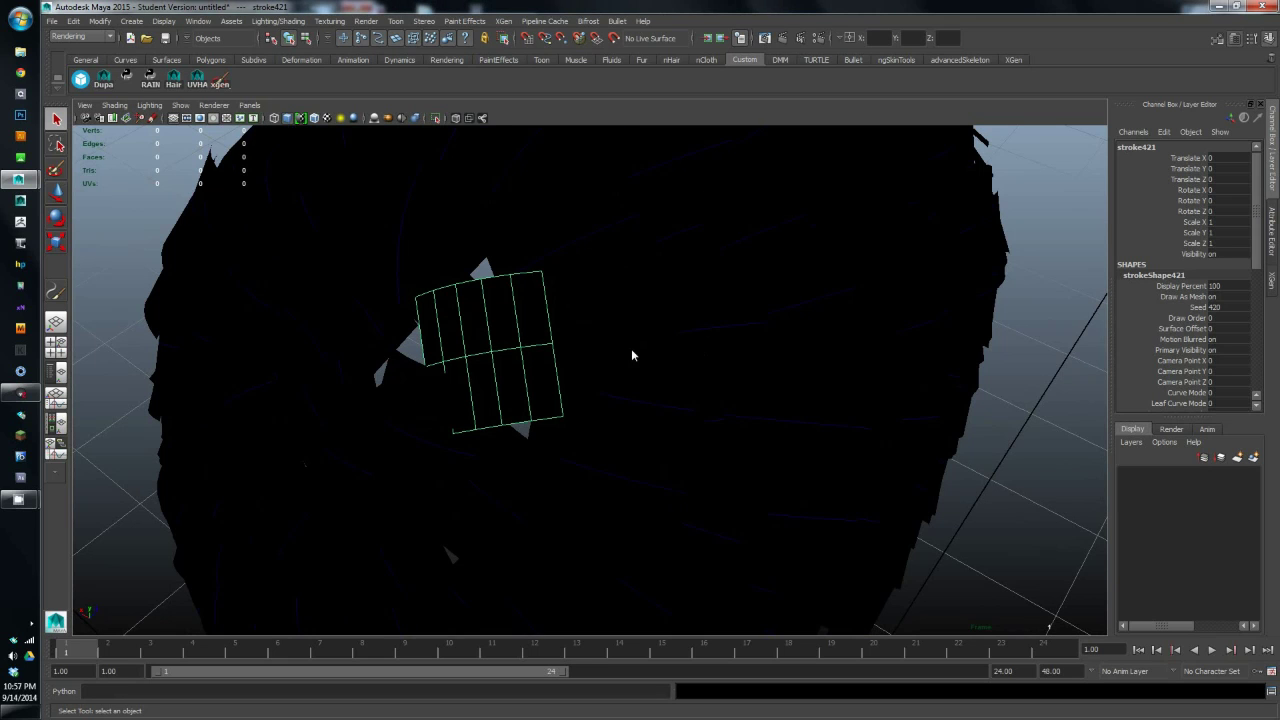
mouse_move(577, 369)
alt+mouse_down()
mouse_move(589, 363)
mouse_move(548, 296)
alt+mouse_up()
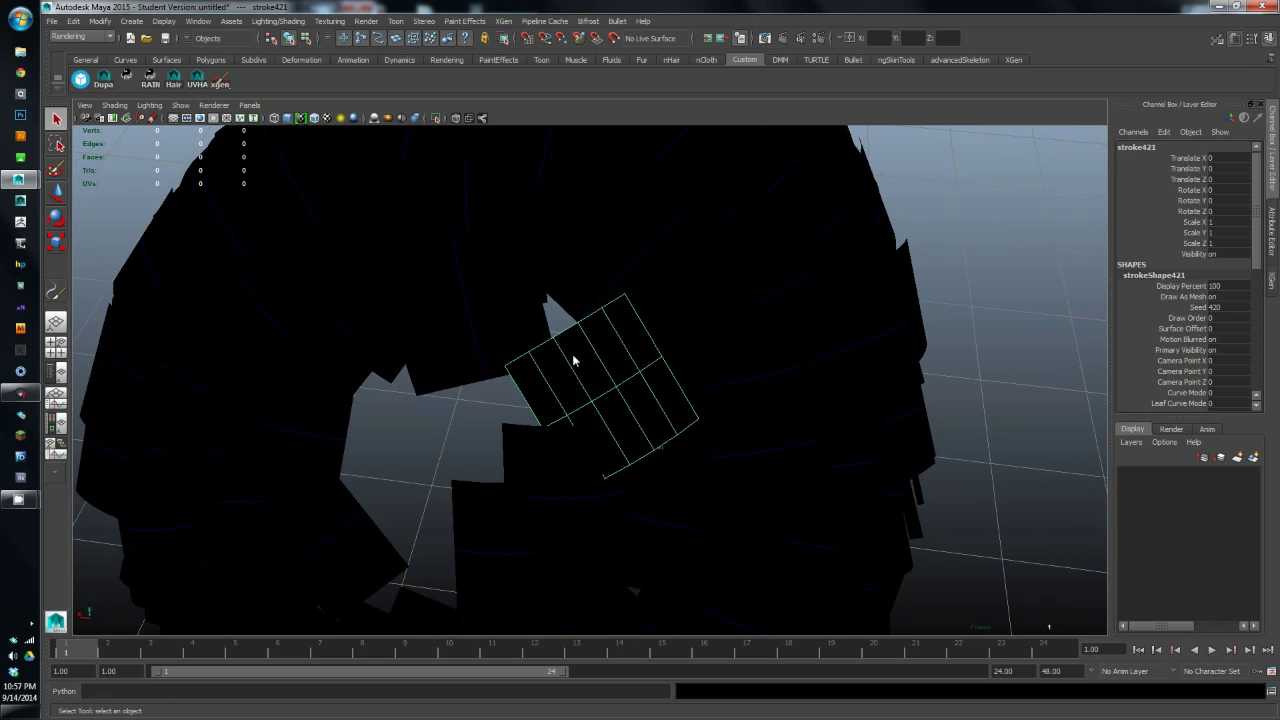
alt+drag(652, 369, 677, 400)
alt+right_drag(677, 400, 509, 340)
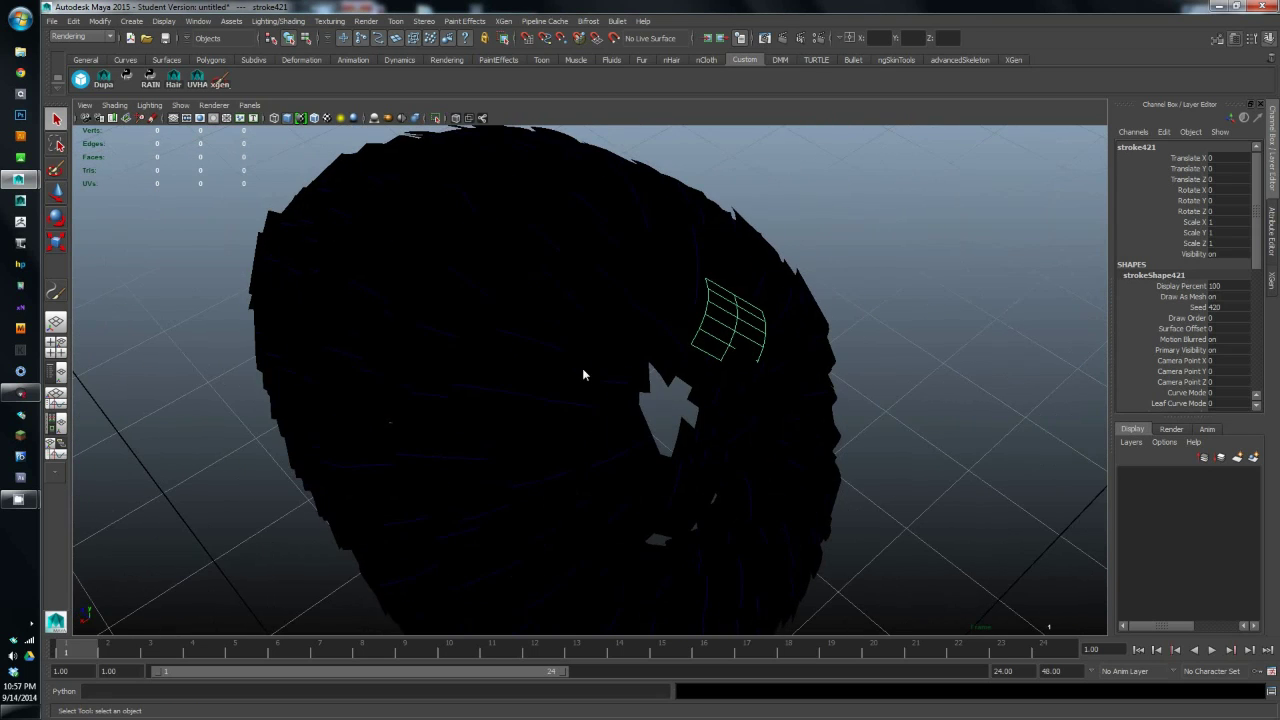
alt+drag(602, 375, 700, 266)
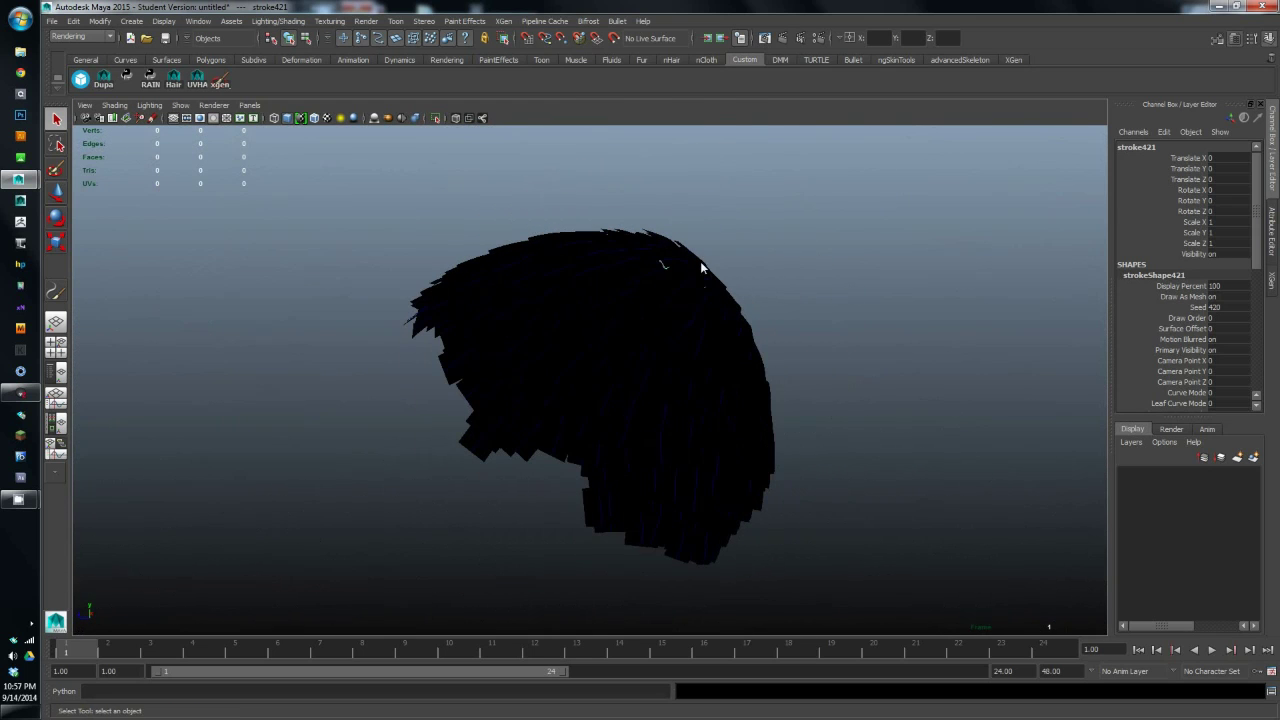
- Select stroke1 through stroke421 in the Outliner and convert them to polygons with quad output, hidden strokes and a poly limit of 100000
click(199, 22)
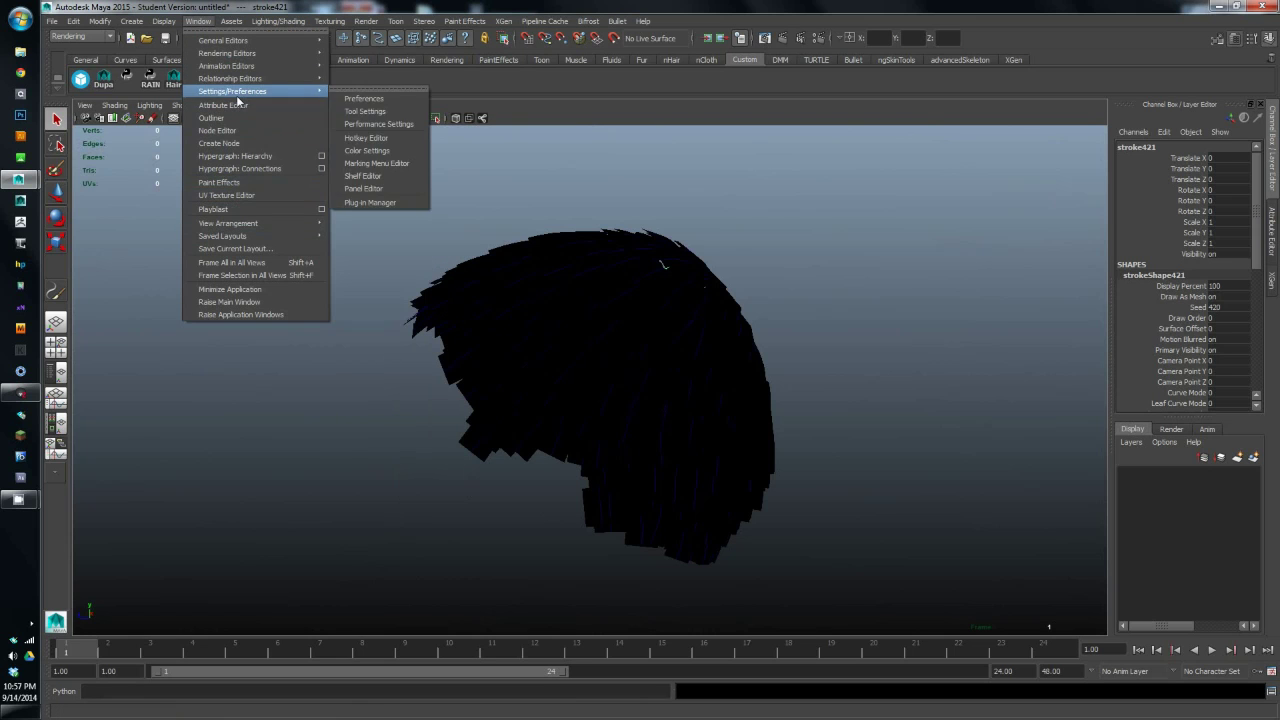
click(247, 118)
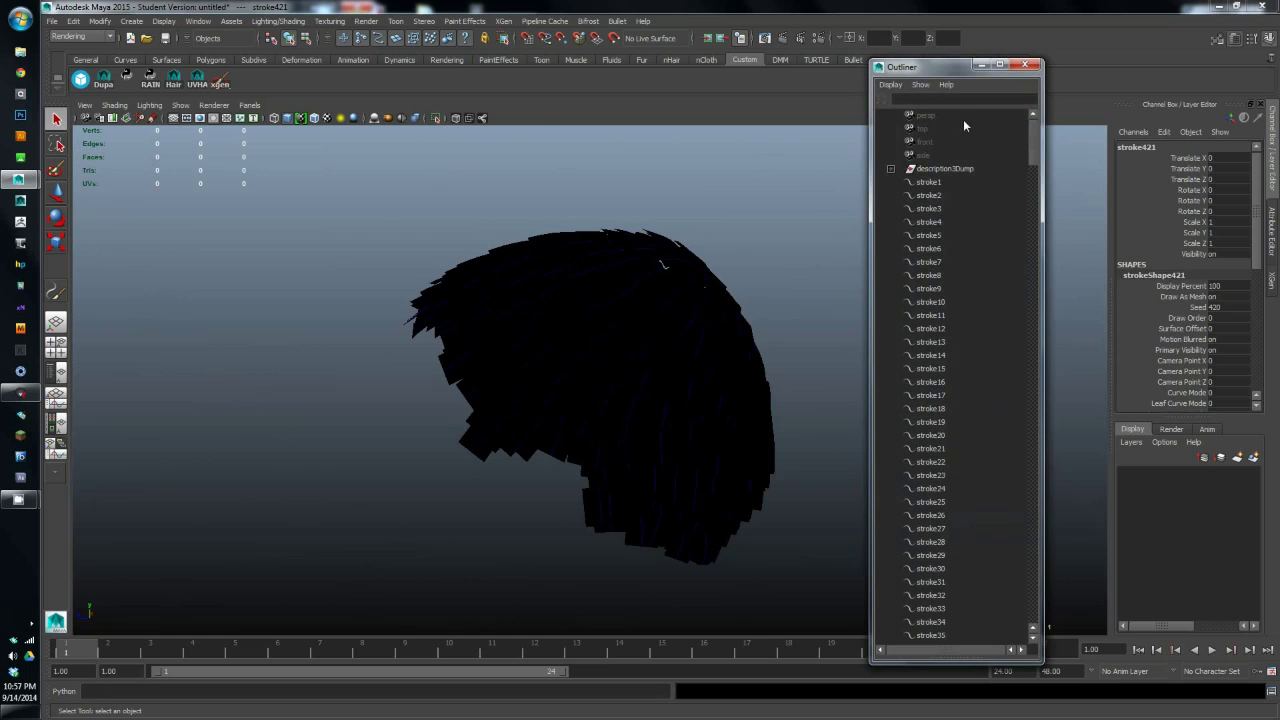
drag(1085, 116, 1082, 590)
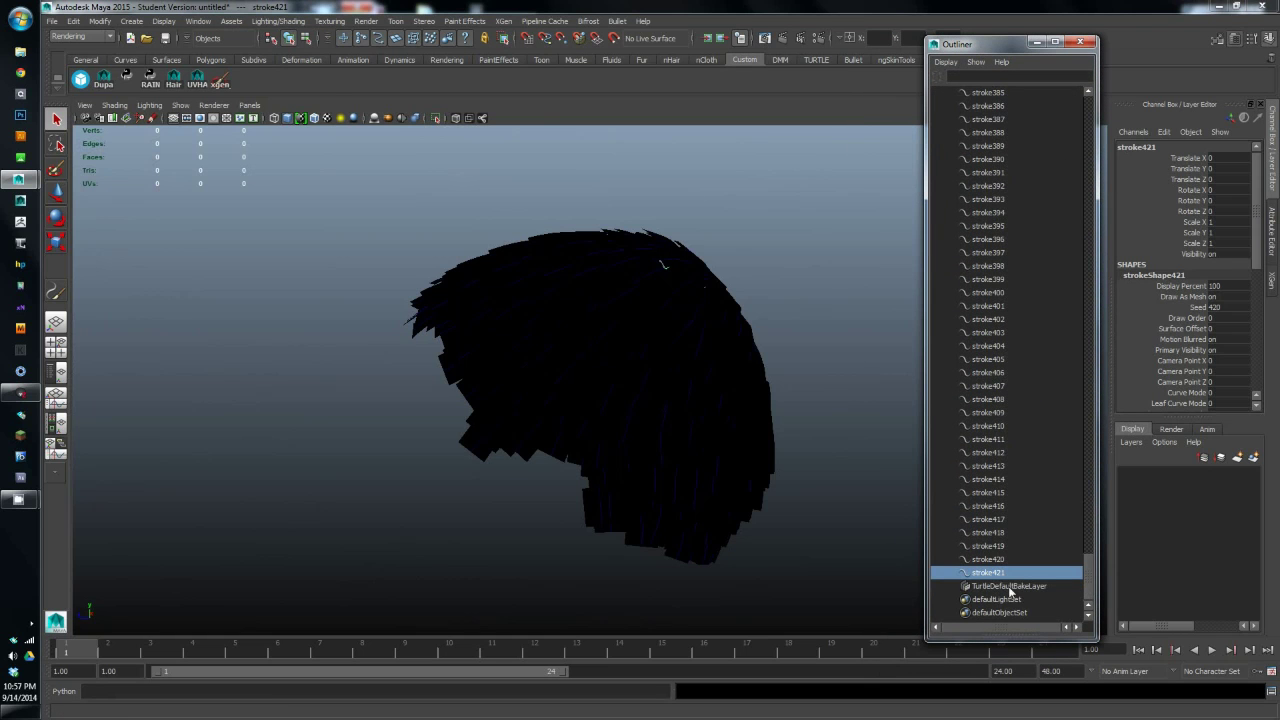
drag(1091, 572, 1096, 95)
shift+click(995, 162)
mouse_move(540, 325)
alt+mouse_down()
mouse_move(569, 334)
mouse_move(583, 249)
mouse_move(560, 254)
alt+mouse_up()
scroll(569, 334, up, 6)
scroll(583, 249, down, 3)
scroll(560, 254, down, 3)
click(101, 22)
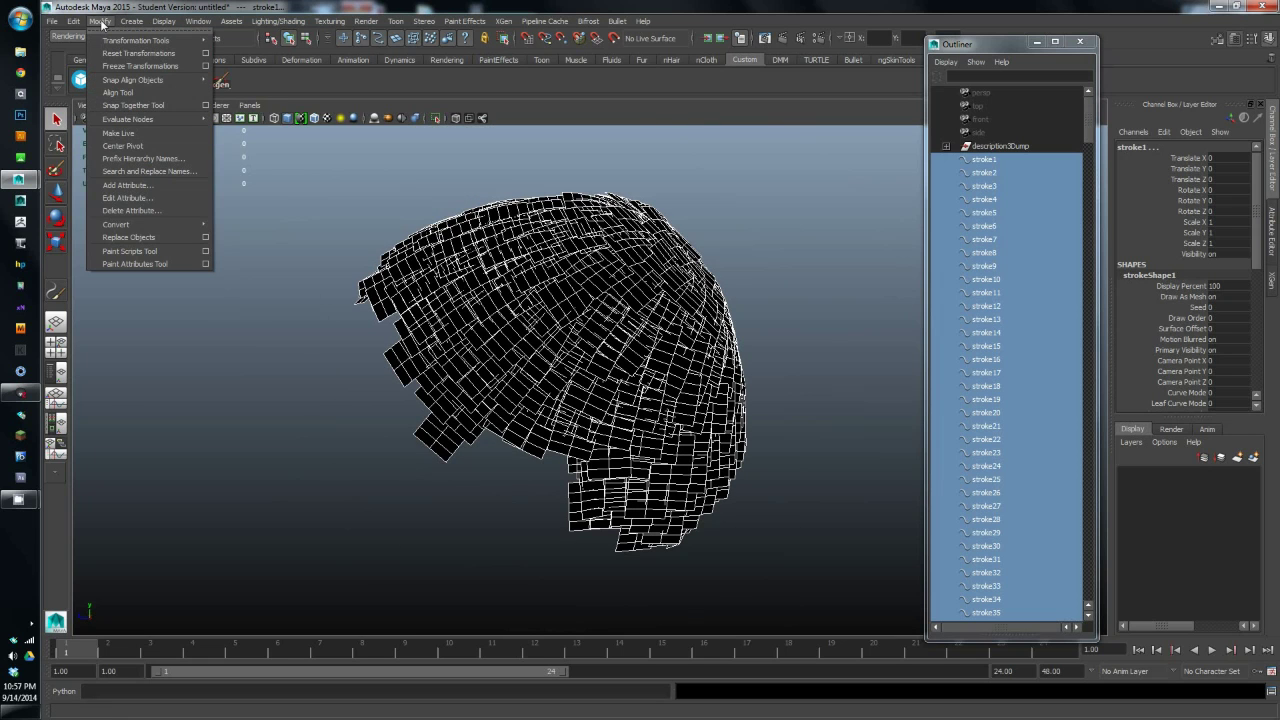
mouse_move(177, 228)
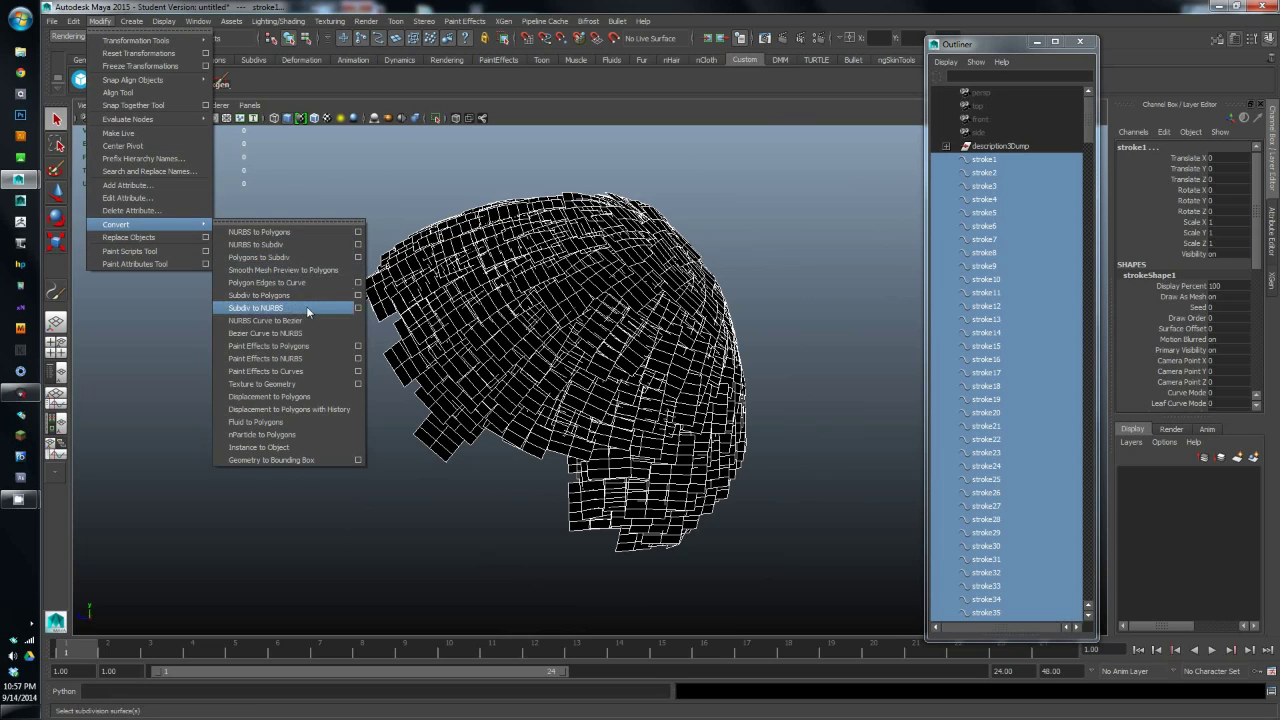
click(357, 346)
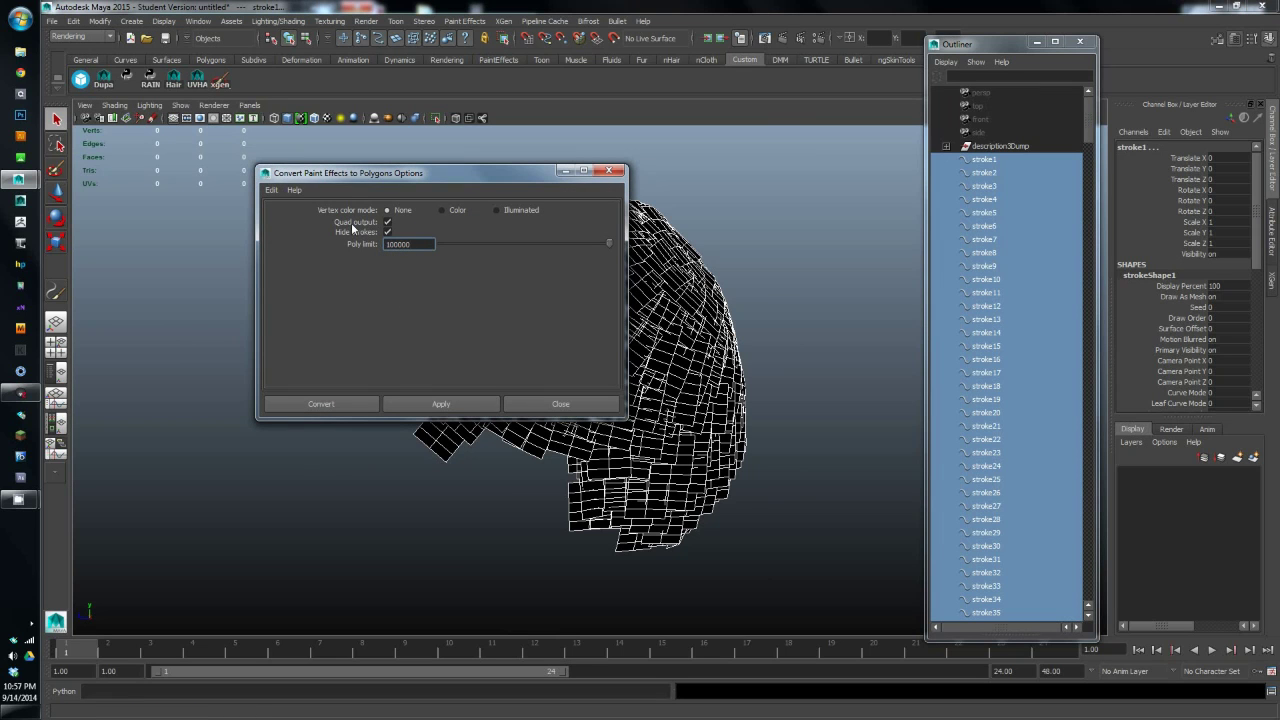
drag(410, 183, 945, 153)
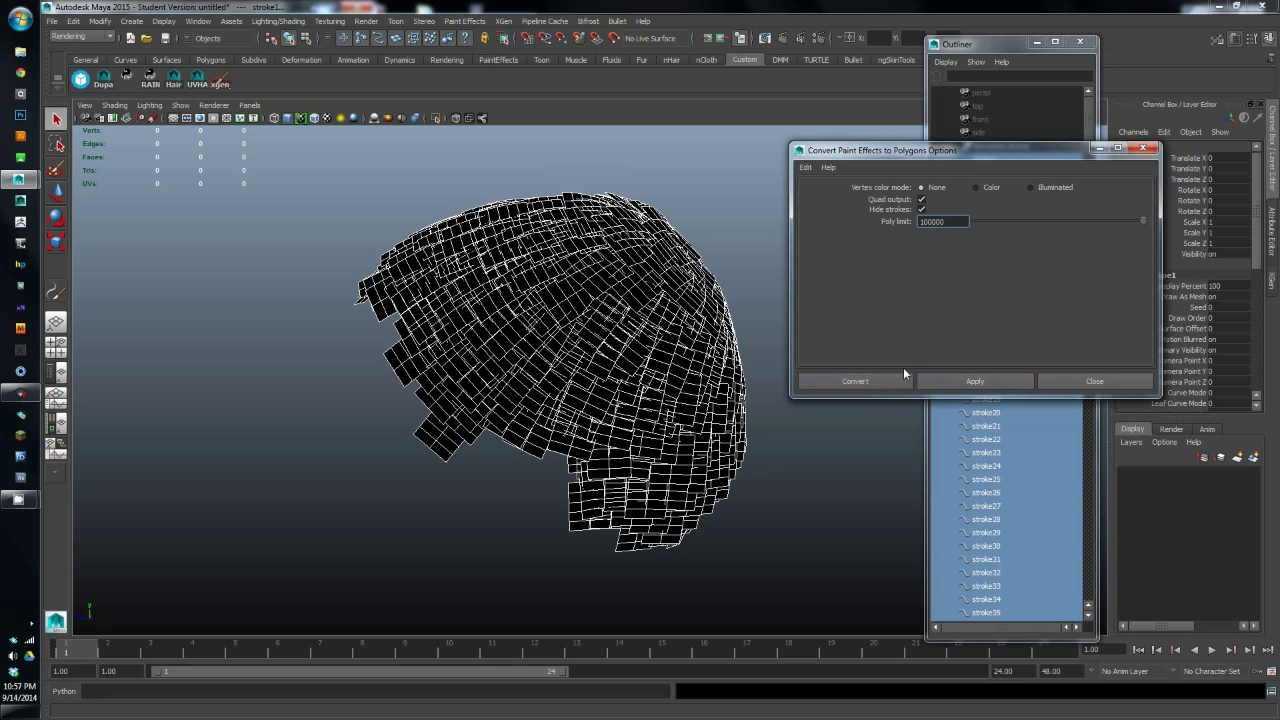
click(943, 384)
click(1088, 381)
- Select all the xgen_hair mesh groups in the Outliner and ungroup them
alt+drag(549, 281, 545, 326)
alt+right_drag(545, 326, 597, 346)
alt+drag(597, 346, 781, 313)
drag(1091, 111, 1094, 598)
click(1015, 426)
shift+click(1010, 573)
alt+drag(500, 350, 594, 366)
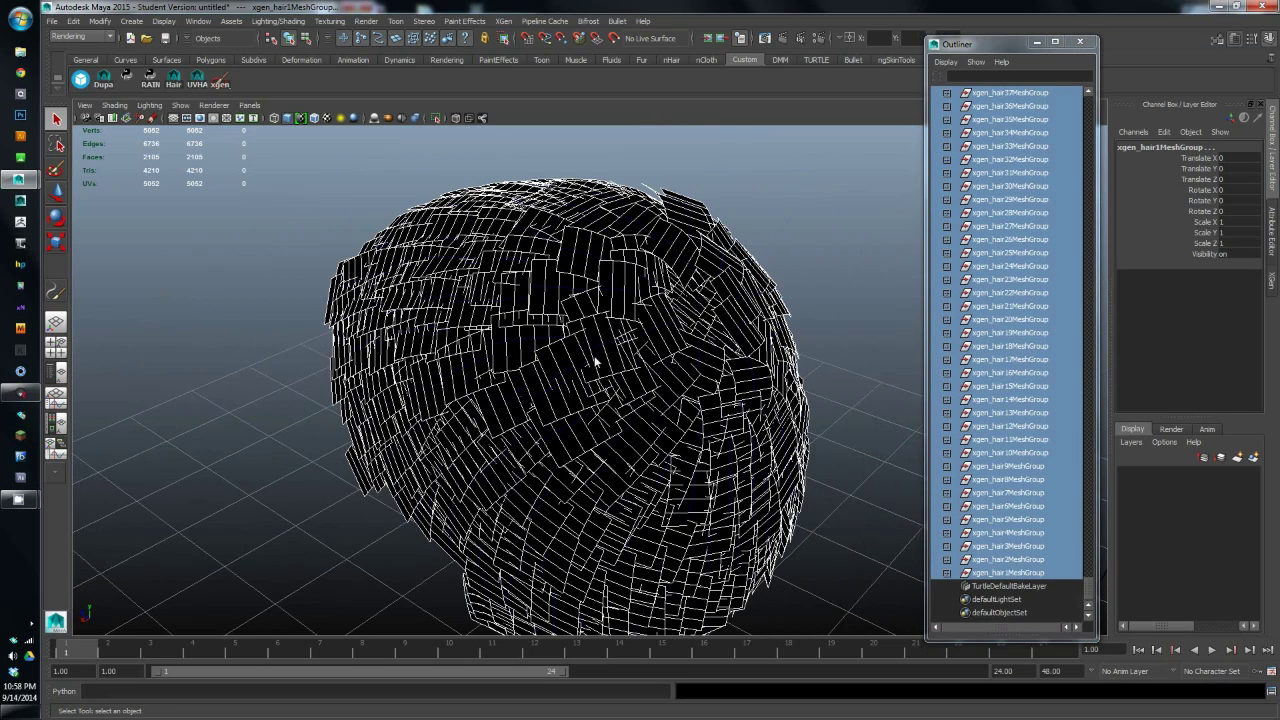
click(70, 24)
click(113, 378)
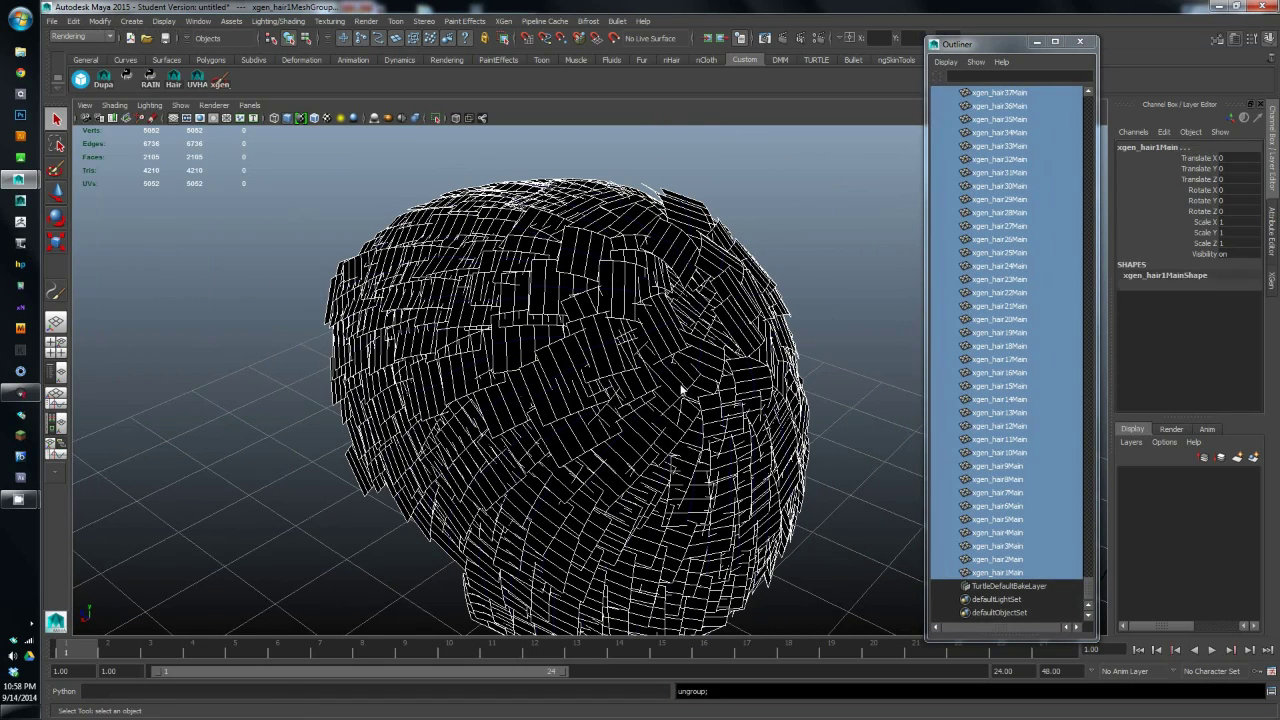
- Delete the description3Dump curve group and all strokes through stroke421 from the scene
drag(1088, 590, 1080, 100)
click(1002, 362)
click(992, 147)
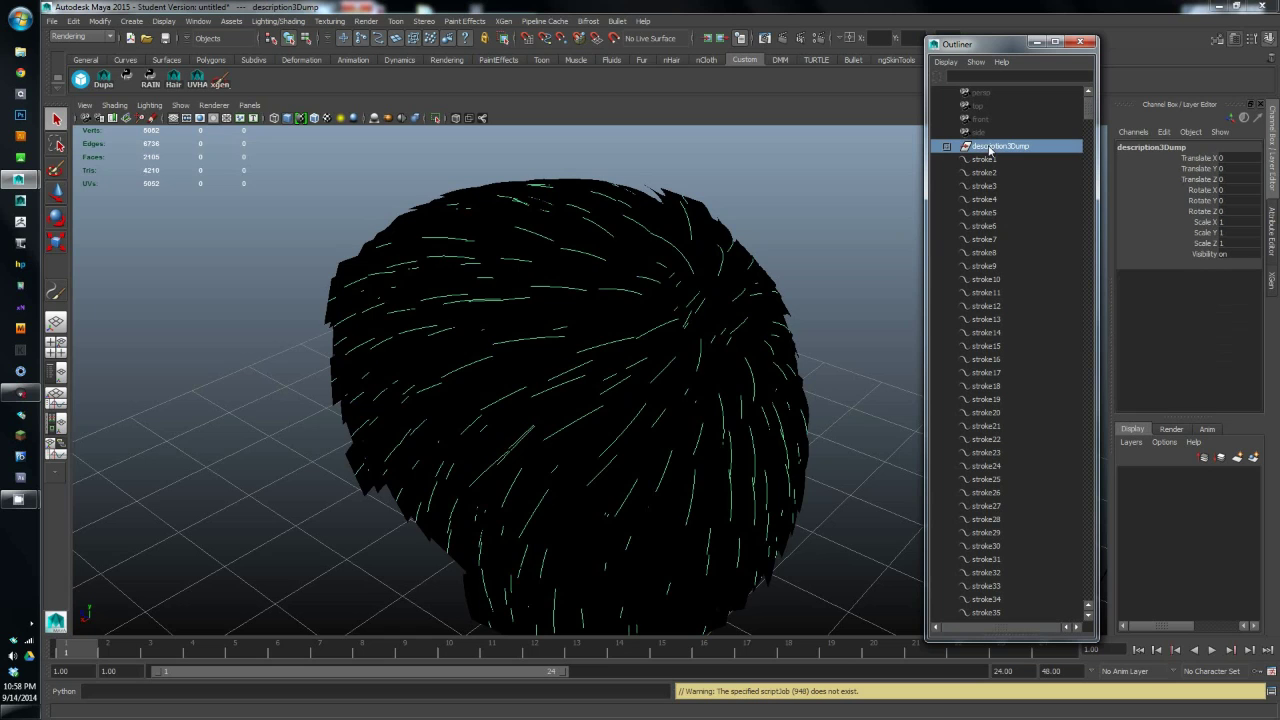
mouse_move(1090, 110)
mouse_down()
mouse_move(1085, 362)
mouse_move(1083, 348)
mouse_up()
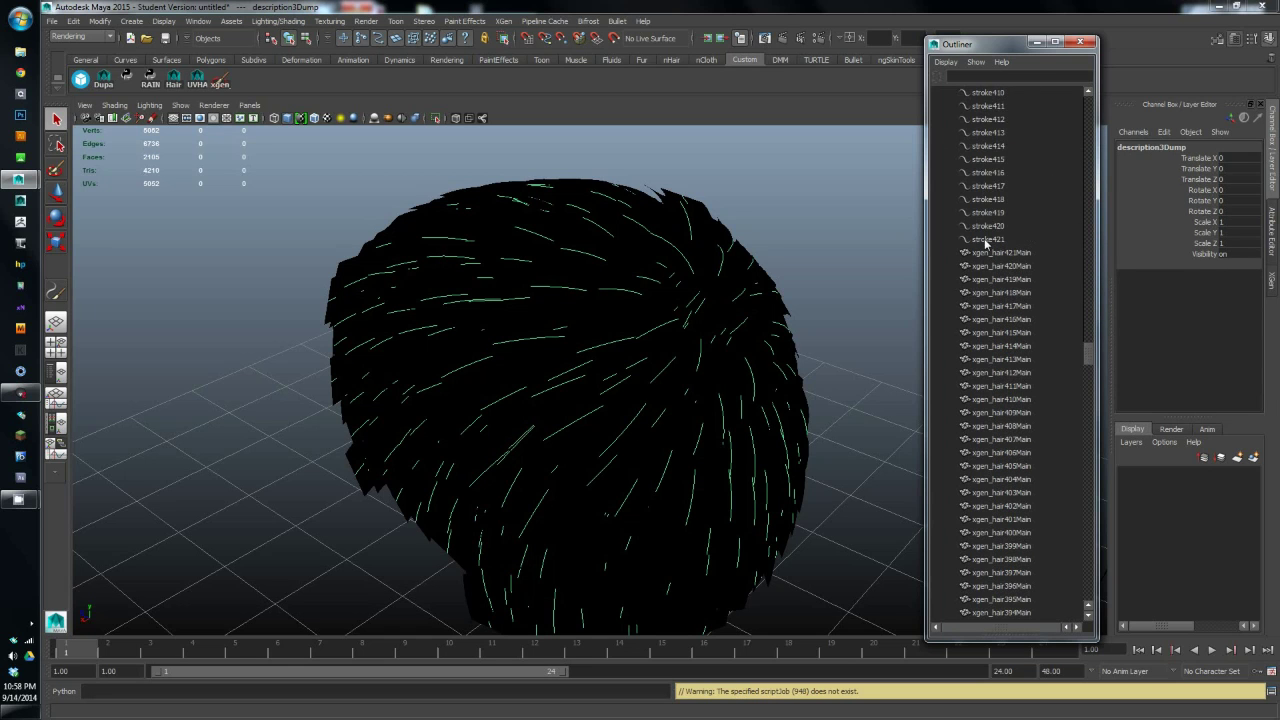
shift+click(985, 240)
key(Delete)
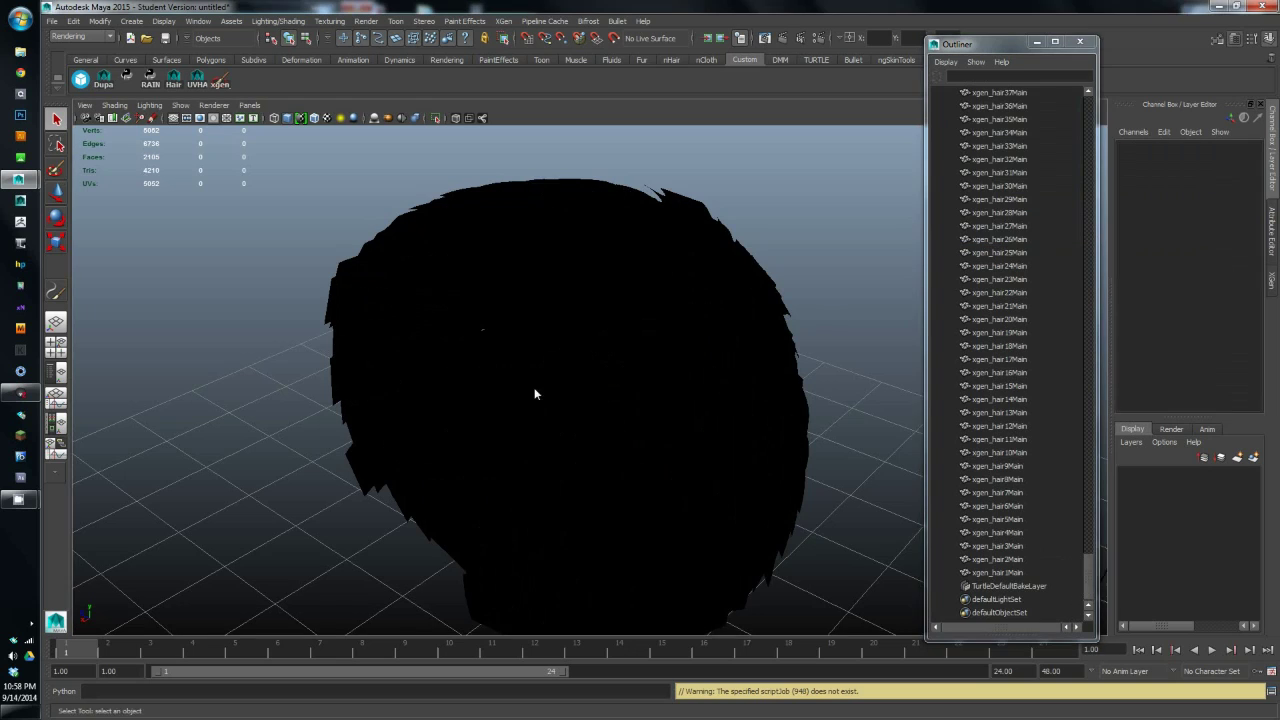
- Select all the hair card meshes and assign the lambert1 material to them from the Hypershade
alt+drag(534, 391, 660, 406)
alt+right_drag(660, 406, 587, 322)
alt+middle_drag(587, 318, 648, 286)
drag(346, 213, 680, 506)
alt+drag(740, 440, 320, 280)
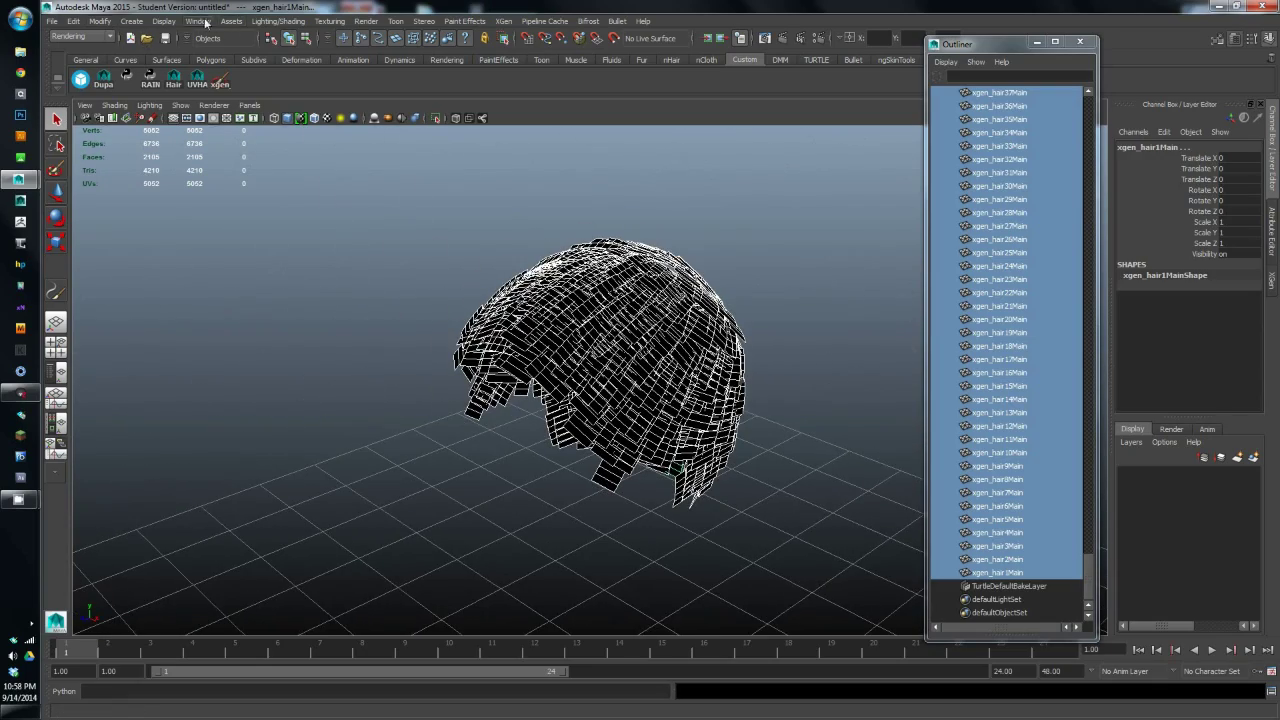
click(200, 21)
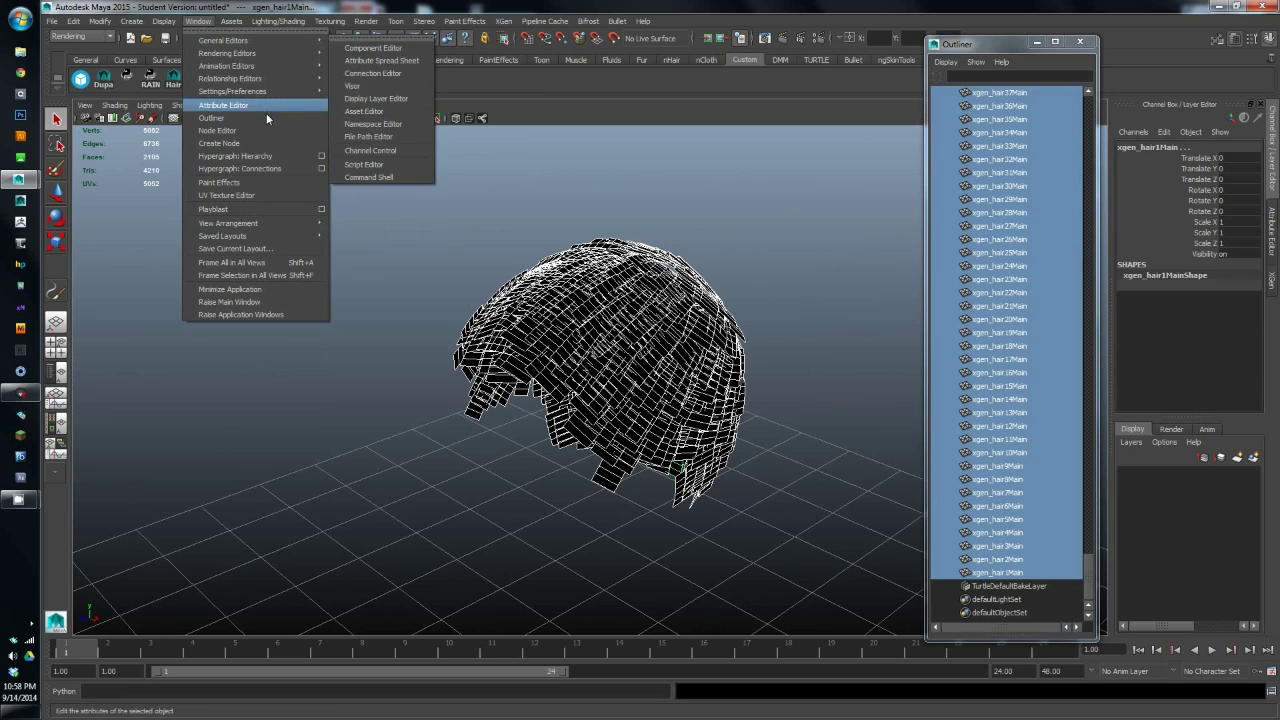
mouse_move(263, 54)
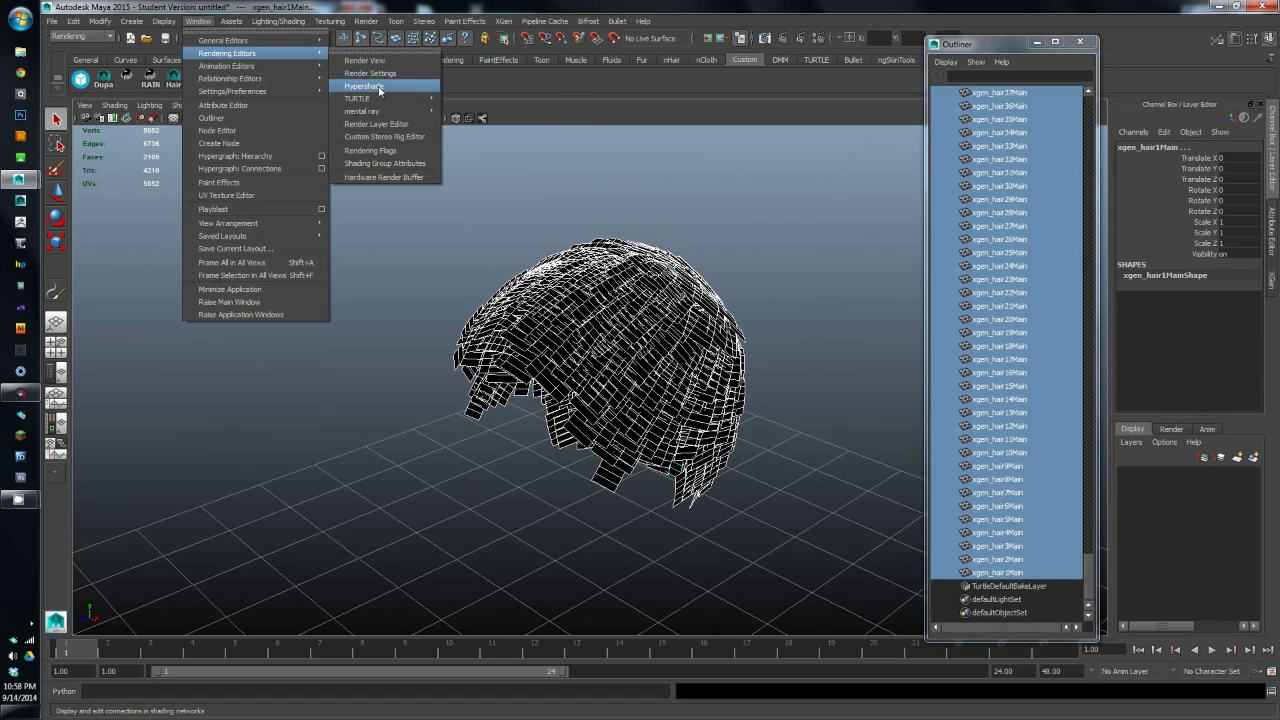
click(379, 88)
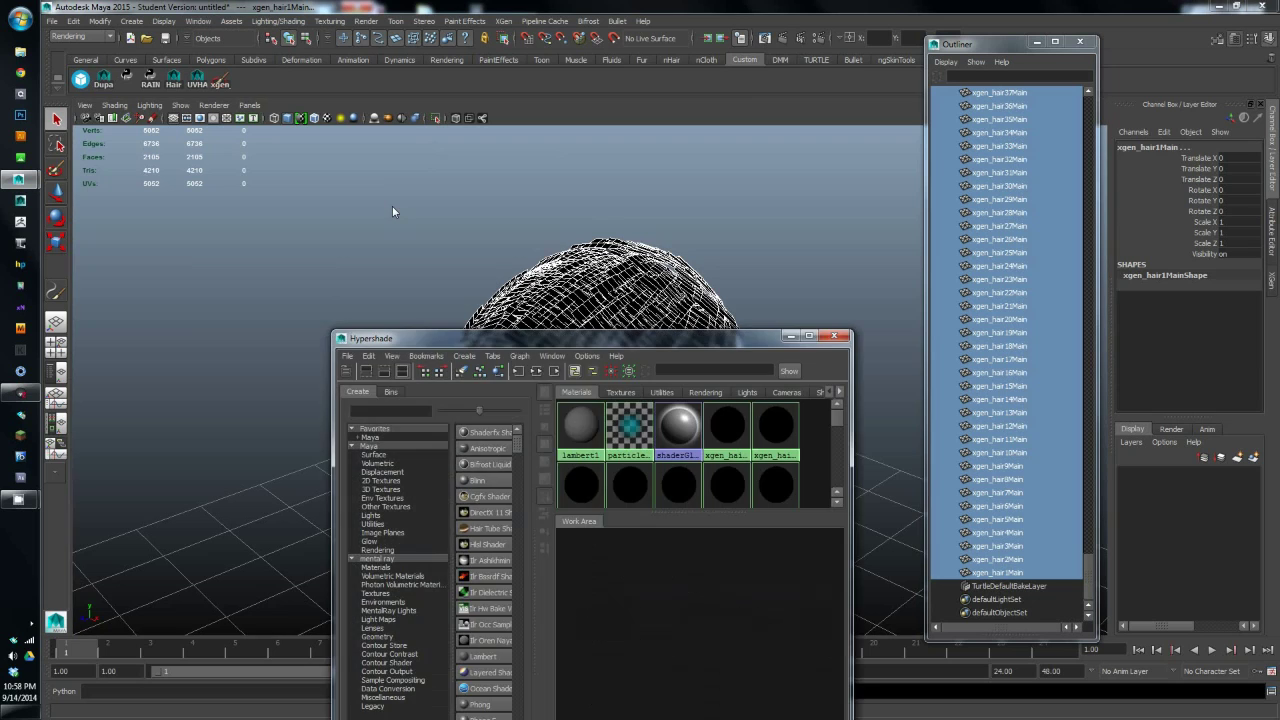
drag(613, 340, 1058, 367)
right_drag(1028, 452, 1024, 308)
- Examine the shaded hair cards from outside and inside to check which way their normals face
alt+drag(799, 321, 640, 205)
alt+right_drag(520, 260, 590, 330)
alt+drag(420, 320, 474, 354)
alt+right_drag(474, 354, 554, 446)
alt+drag(554, 446, 366, 430)
scroll(508, 384, down, 5)
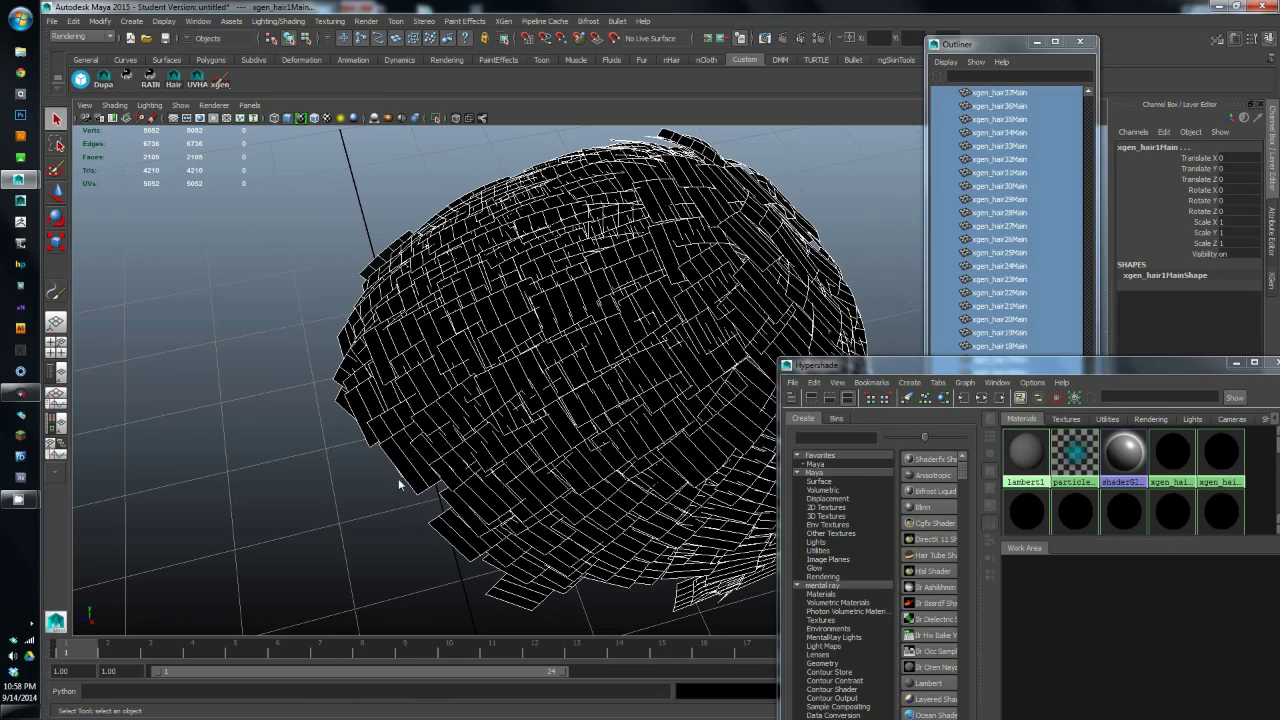
alt+drag(398, 478, 451, 434)
alt+right_drag(451, 434, 423, 451)
alt+drag(423, 451, 306, 403)
alt+right_drag(306, 403, 405, 451)
scroll(371, 443, down, 3)
alt+drag(371, 443, 498, 424)
scroll(558, 427, down, 2)
- Switch to the Polygons menu set, reverse the normals of all hair cards and clear the selection
click(82, 37)
click(84, 60)
click(391, 21)
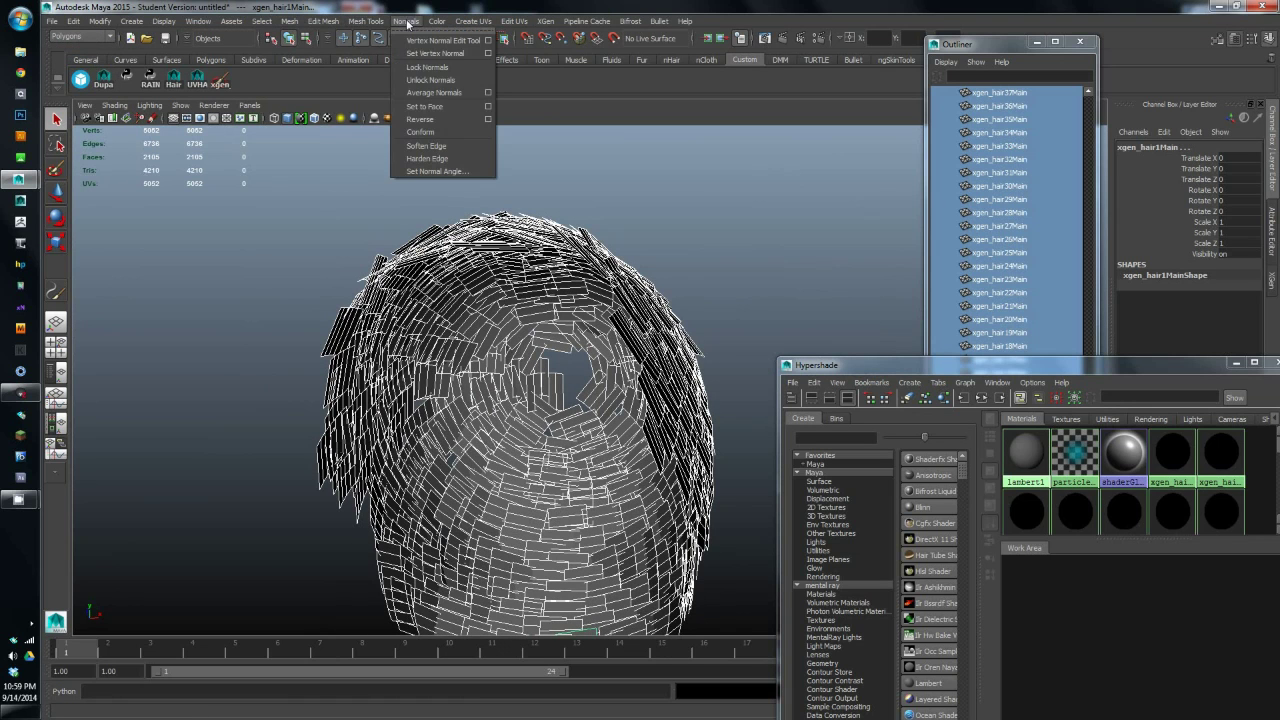
click(432, 119)
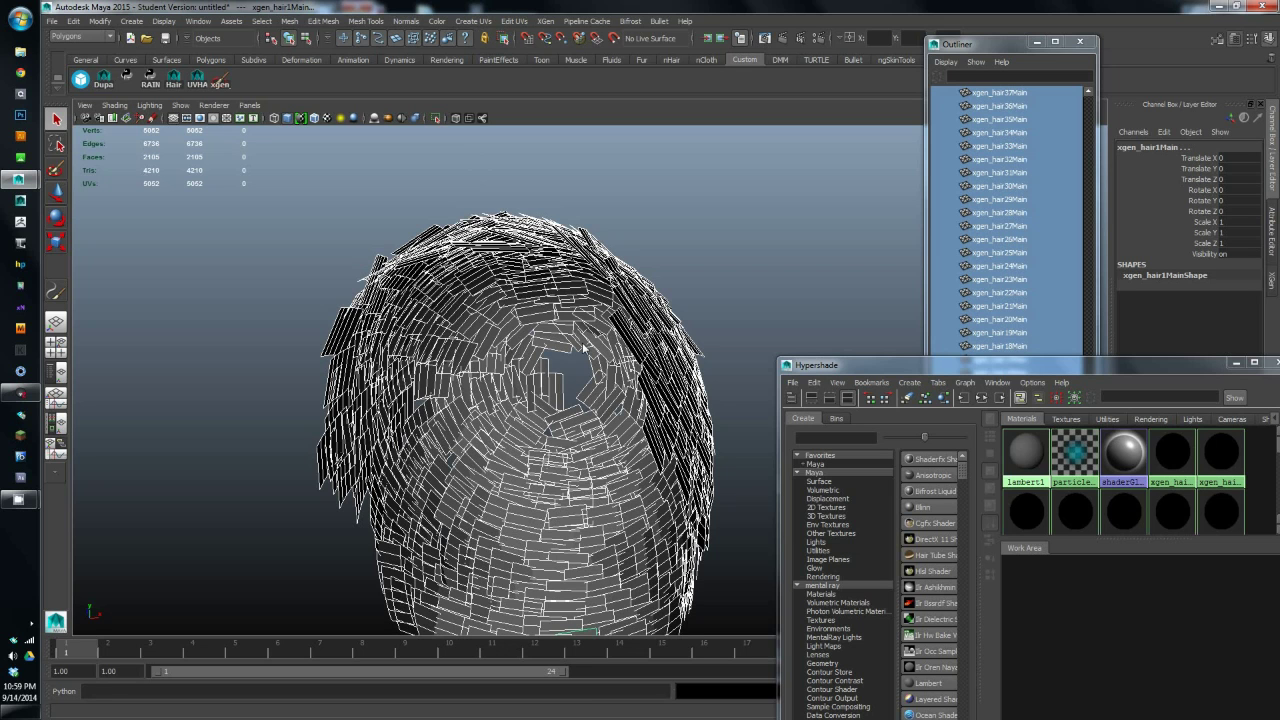
alt+drag(628, 298, 387, 291)
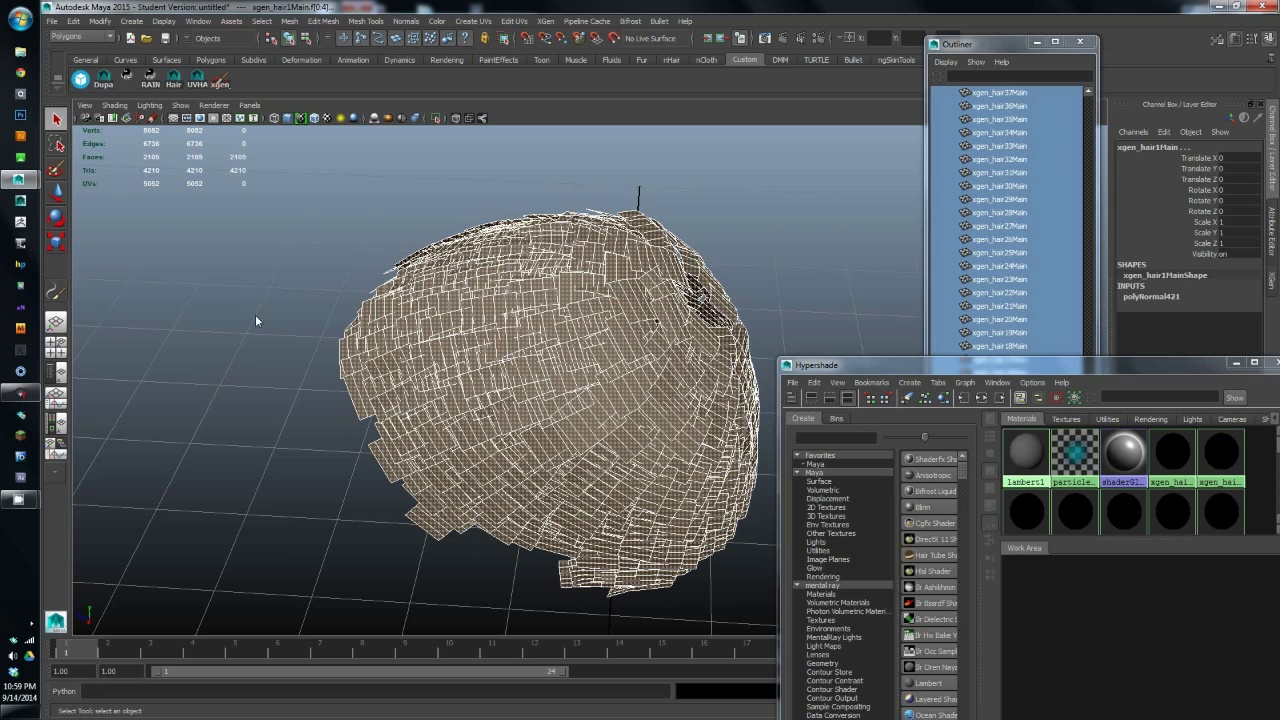
drag(280, 339, 282, 342)
alt+right_drag(306, 291, 496, 383)
alt+drag(496, 383, 441, 325)
alt+middle_drag(441, 325, 378, 311)
alt+drag(378, 316, 300, 330)
- Enlarge the Hypershade's material area and delete the unused nodes to clear out the leftover xgen_hair materials
drag(1064, 356, 1064, 131)
drag(1112, 323, 1120, 618)
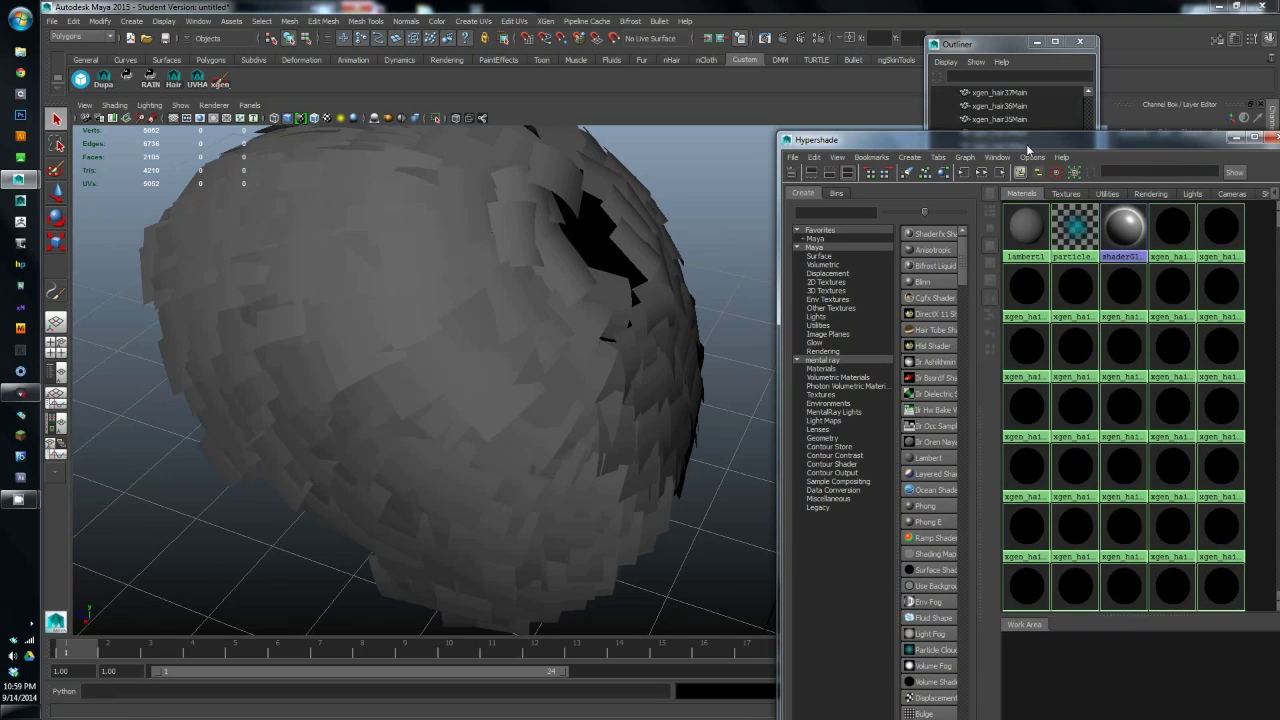
drag(1027, 145, 876, 174)
scroll(458, 382, down, 5)
alt+middle_drag(478, 347, 341, 343)
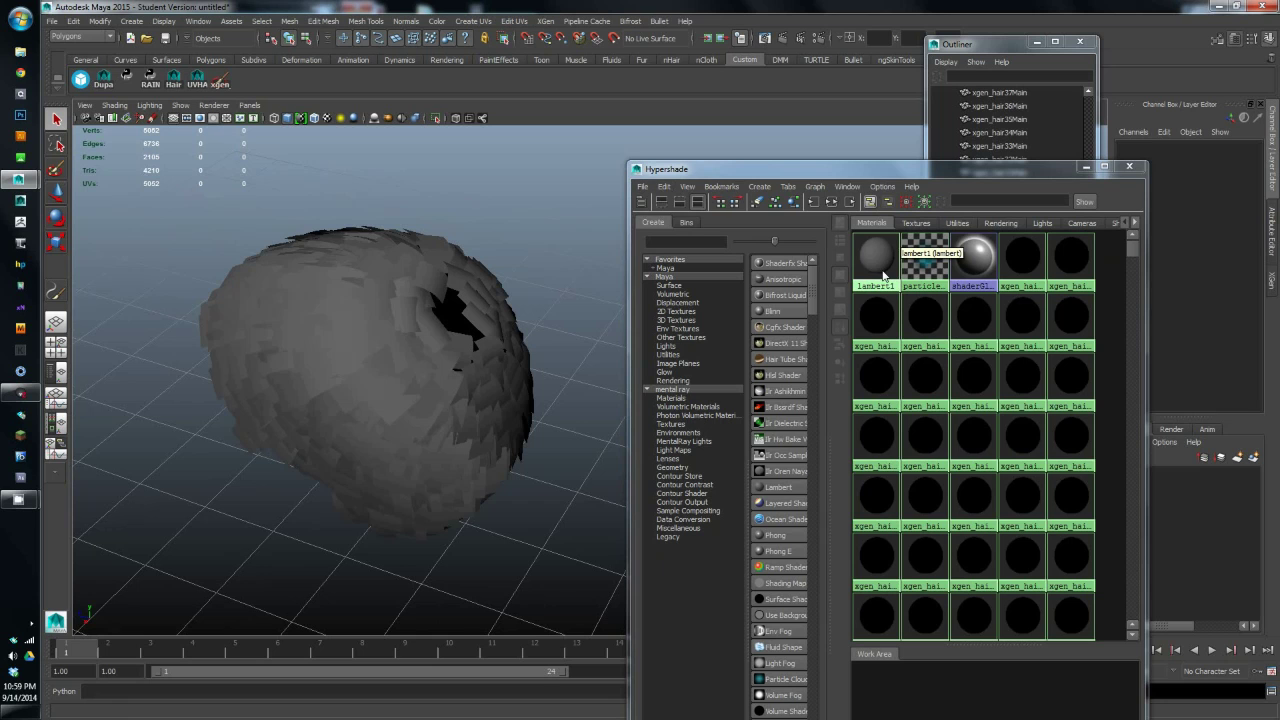
click(664, 186)
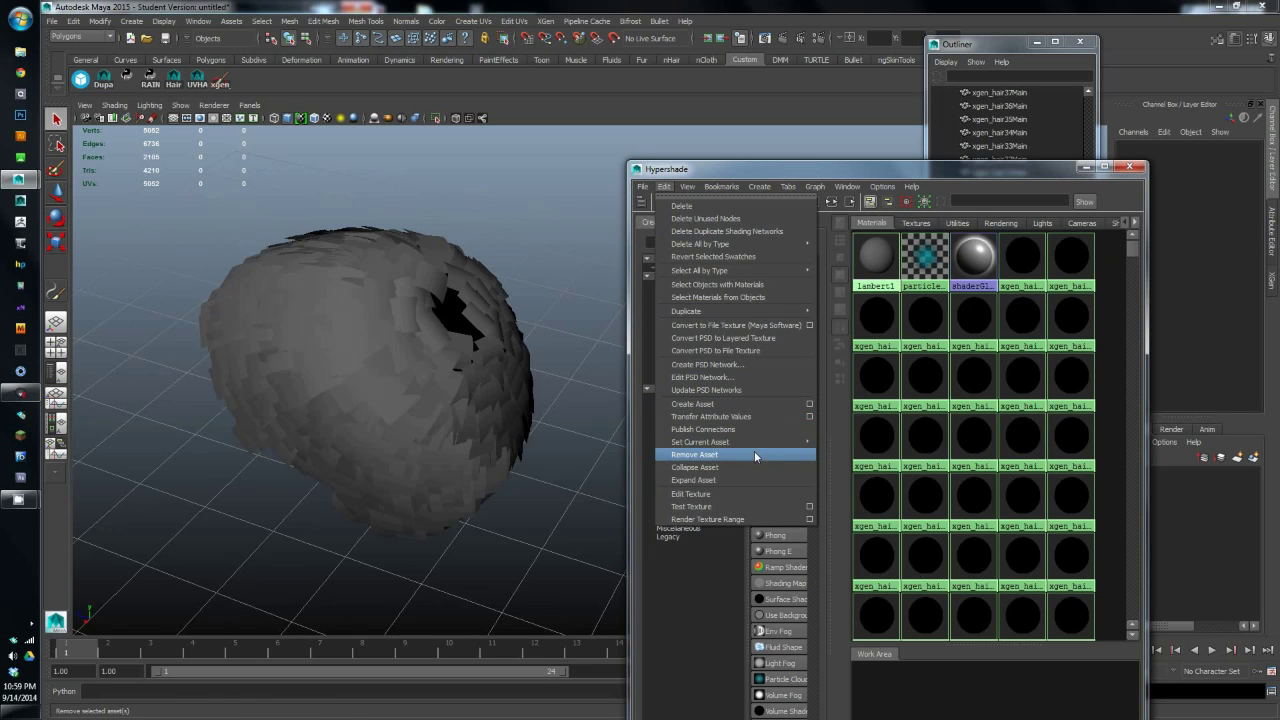
click(755, 219)
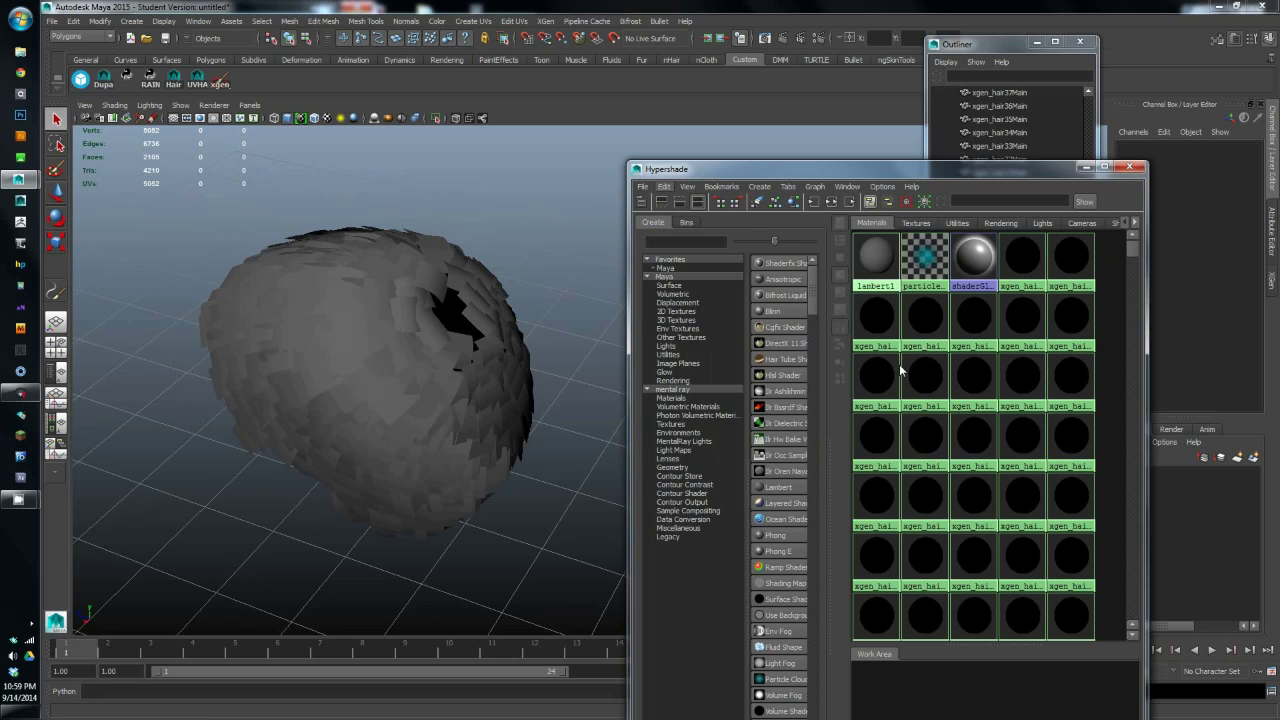
alt+drag(470, 350, 480, 260)
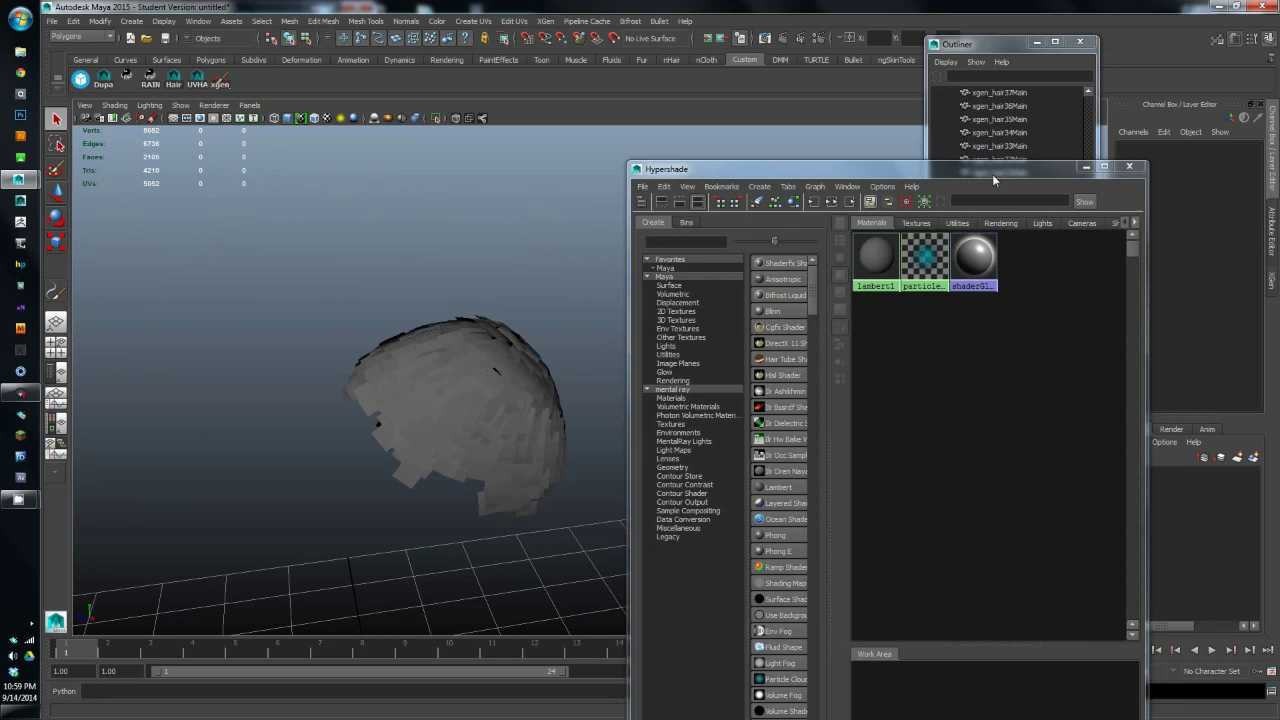
- Minimize the Hypershade window and select all the hair card meshes
drag(1064, 166, 998, 410)
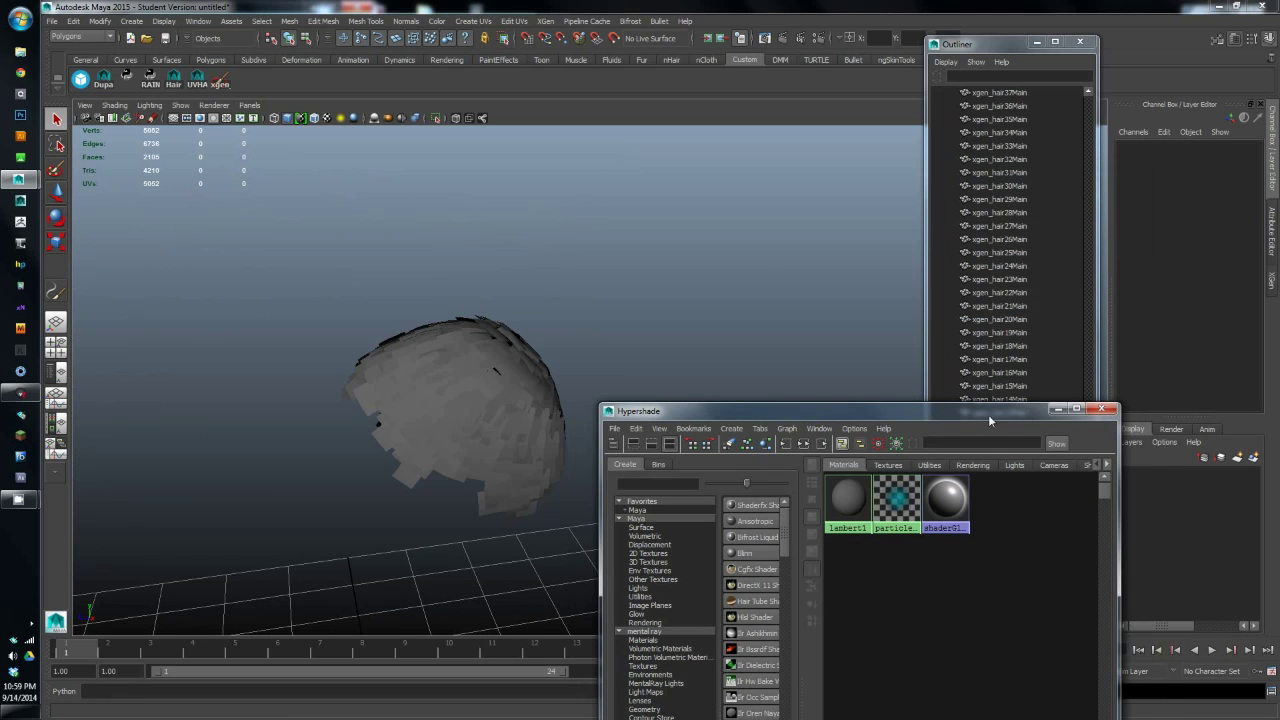
click(1055, 411)
scroll(543, 357, down, 3)
alt+middle_drag(543, 357, 620, 368)
drag(384, 222, 700, 503)
alt+drag(600, 390, 392, 246)
alt+right_drag(566, 362, 698, 492)
alt+drag(698, 490, 578, 413)
alt+middle_drag(578, 413, 508, 352)
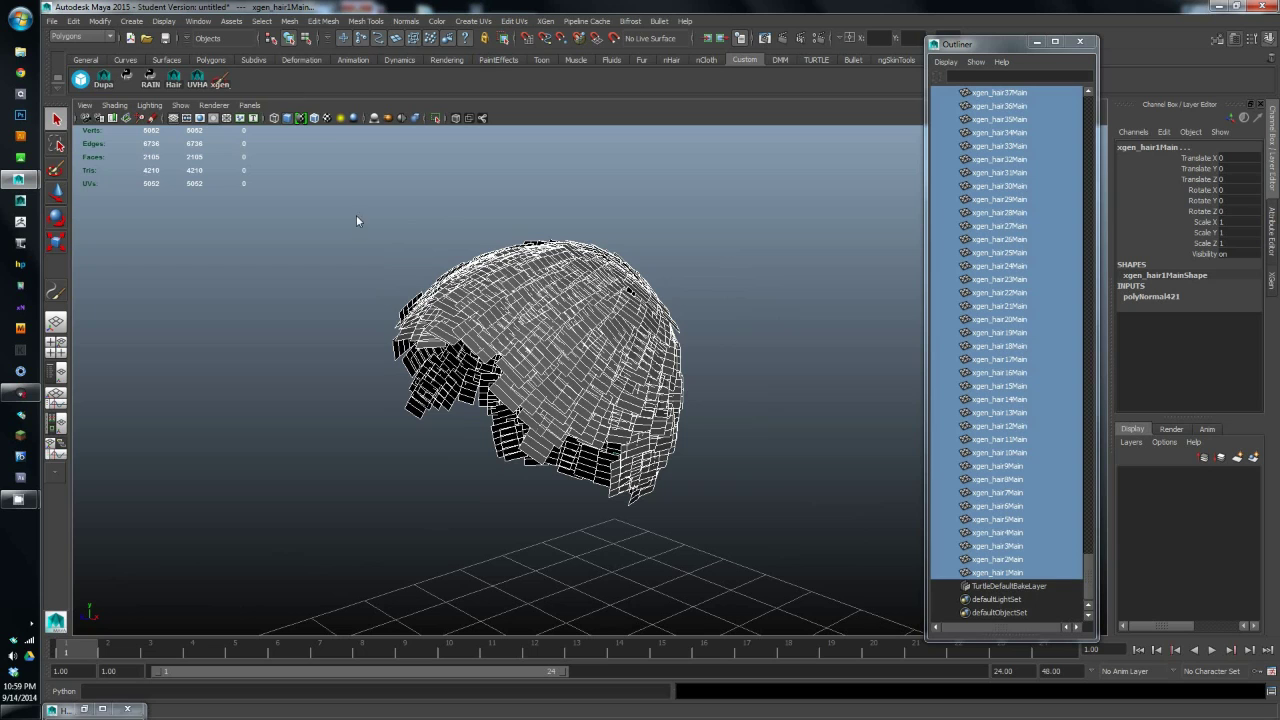
click(288, 22)
click(288, 22)
- Open UV Deluxe and examine the UV layout of individual hair cards by selecting them one at a time
click(140, 78)
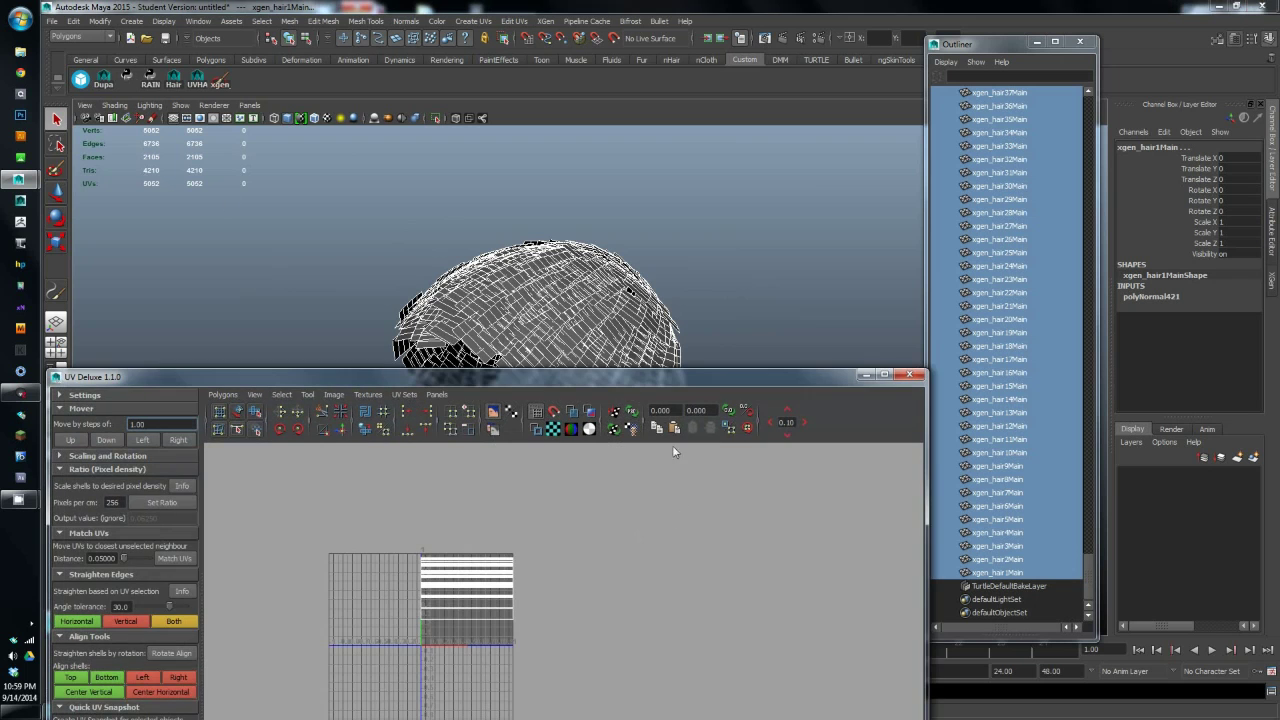
click(500, 332)
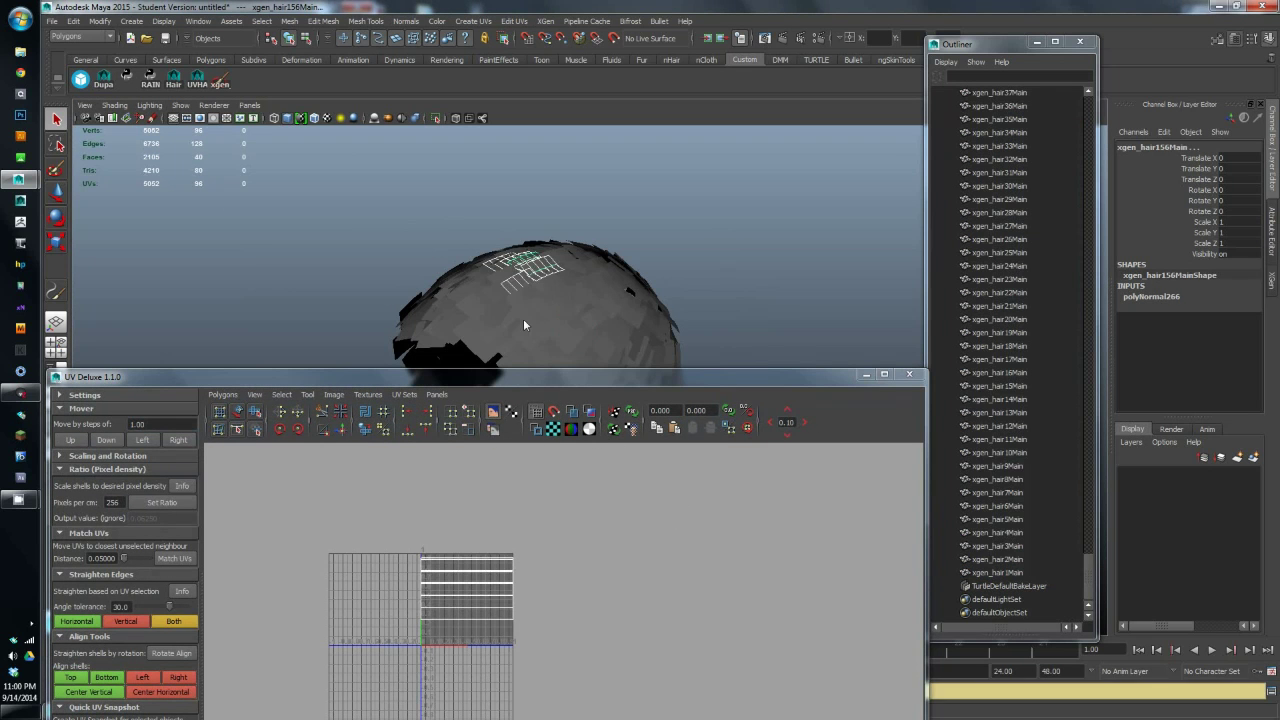
click(608, 313)
click(522, 308)
click(565, 350)
click(594, 309)
click(536, 281)
click(498, 300)
drag(505, 345, 575, 362)
click(592, 290)
alt+drag(622, 323, 692, 486)
click(698, 268)
alt+drag(698, 268, 601, 253)
- Select all the hair cards again and combine them into a single mesh
drag(349, 166, 792, 456)
alt+drag(640, 330, 474, 226)
alt+right_drag(474, 226, 583, 354)
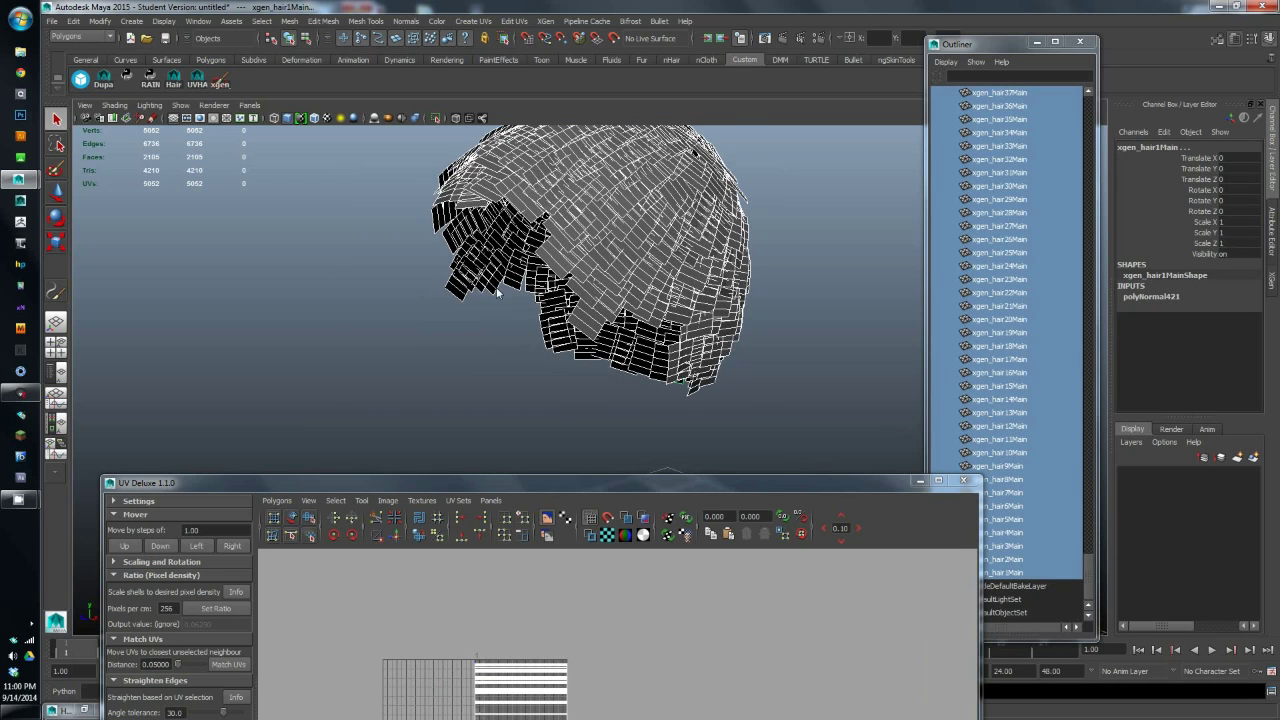
alt+drag(497, 290, 415, 238)
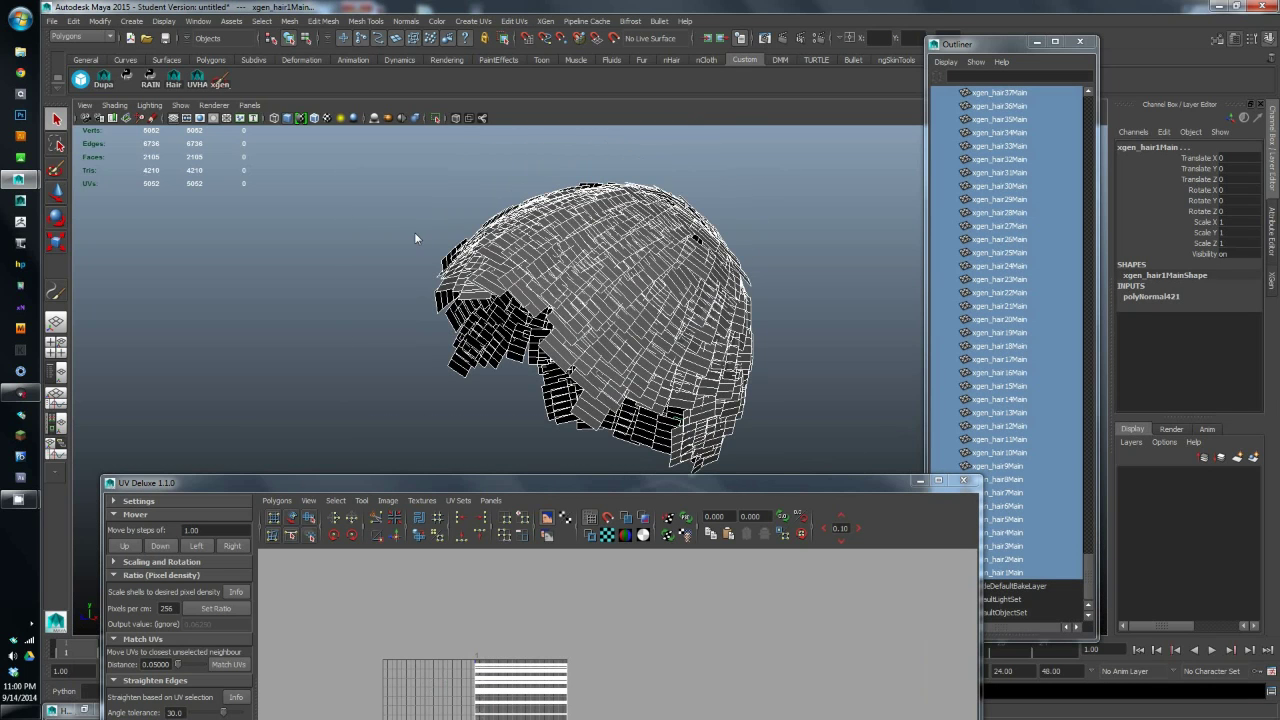
click(289, 21)
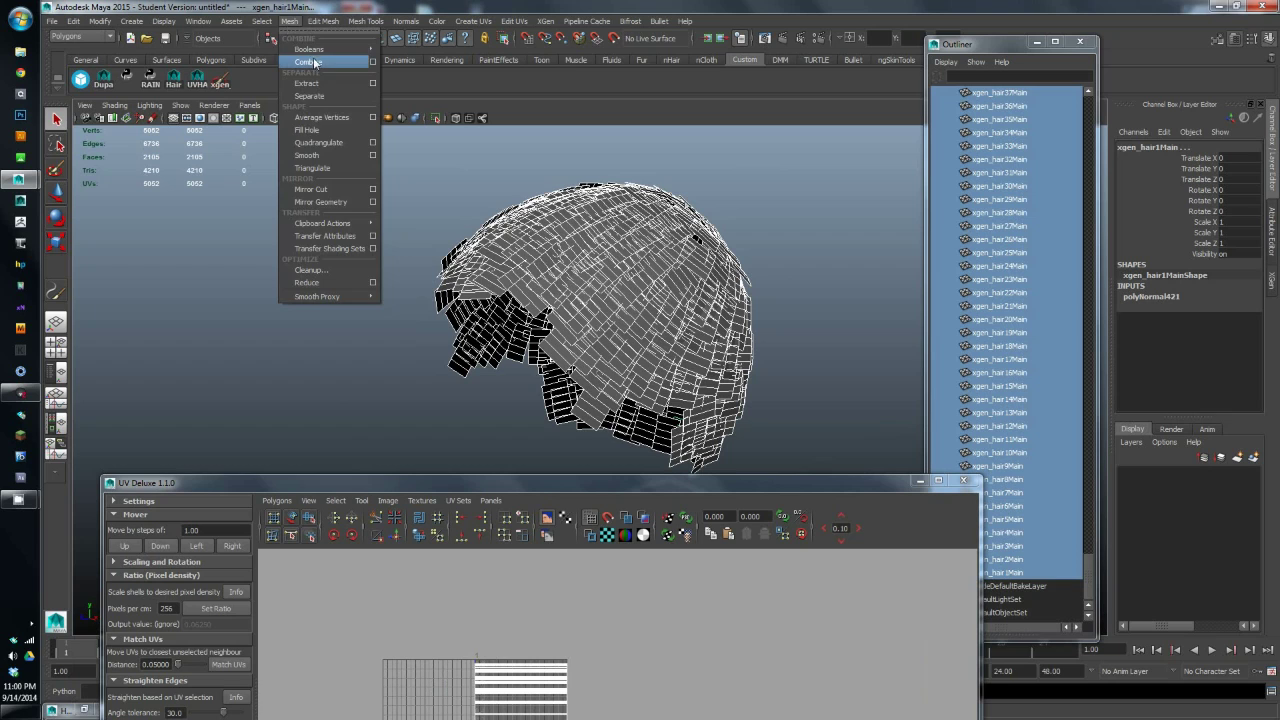
click(318, 63)
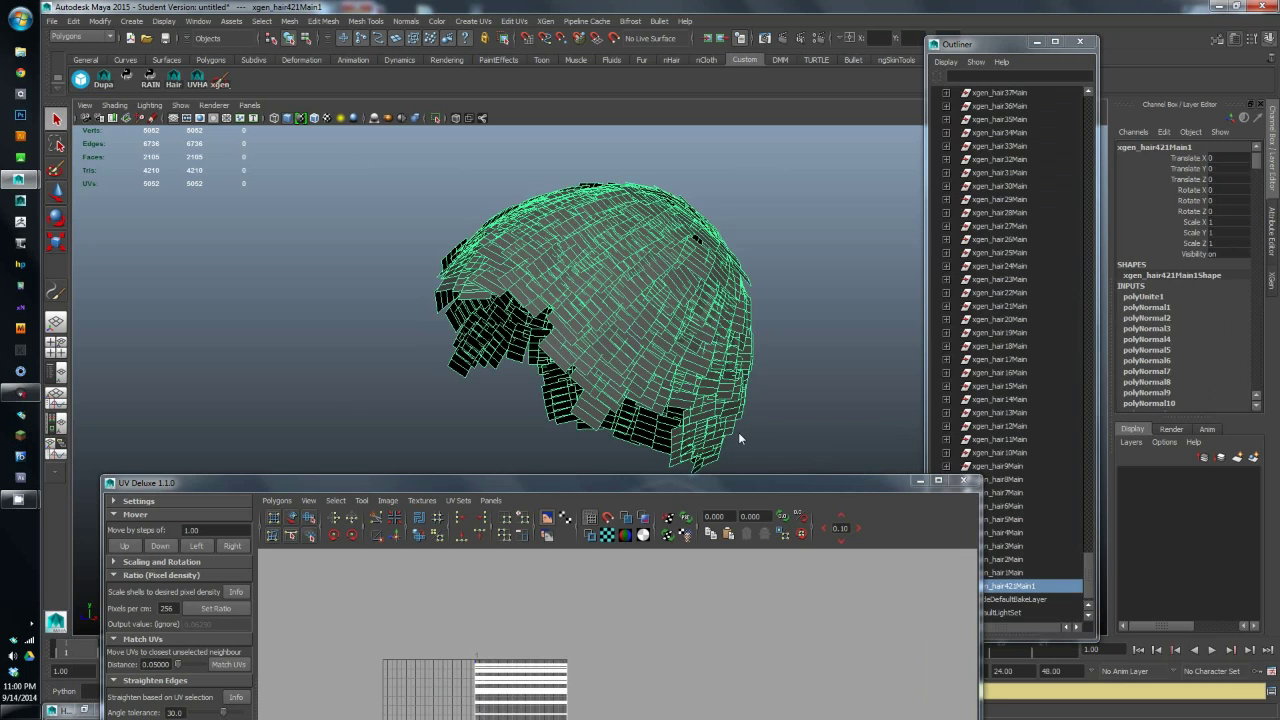
- Close UV Deluxe and delete the history of all objects in the scene
click(964, 481)
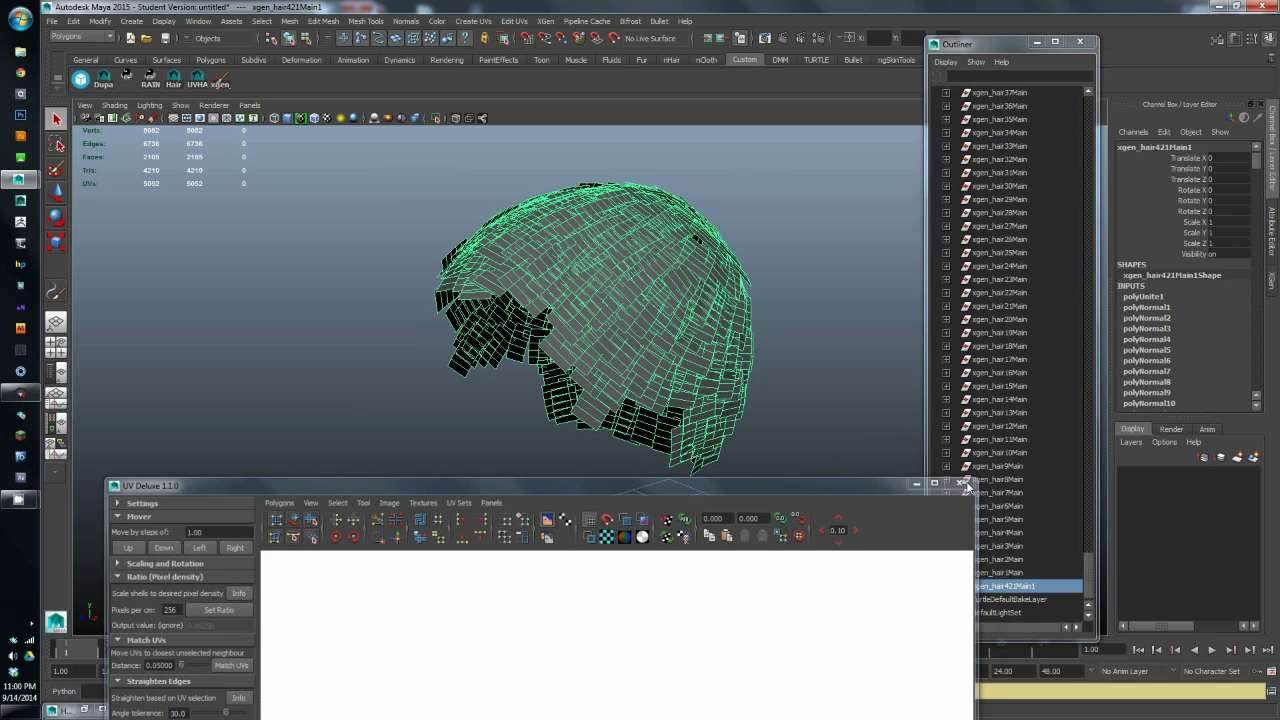
click(75, 22)
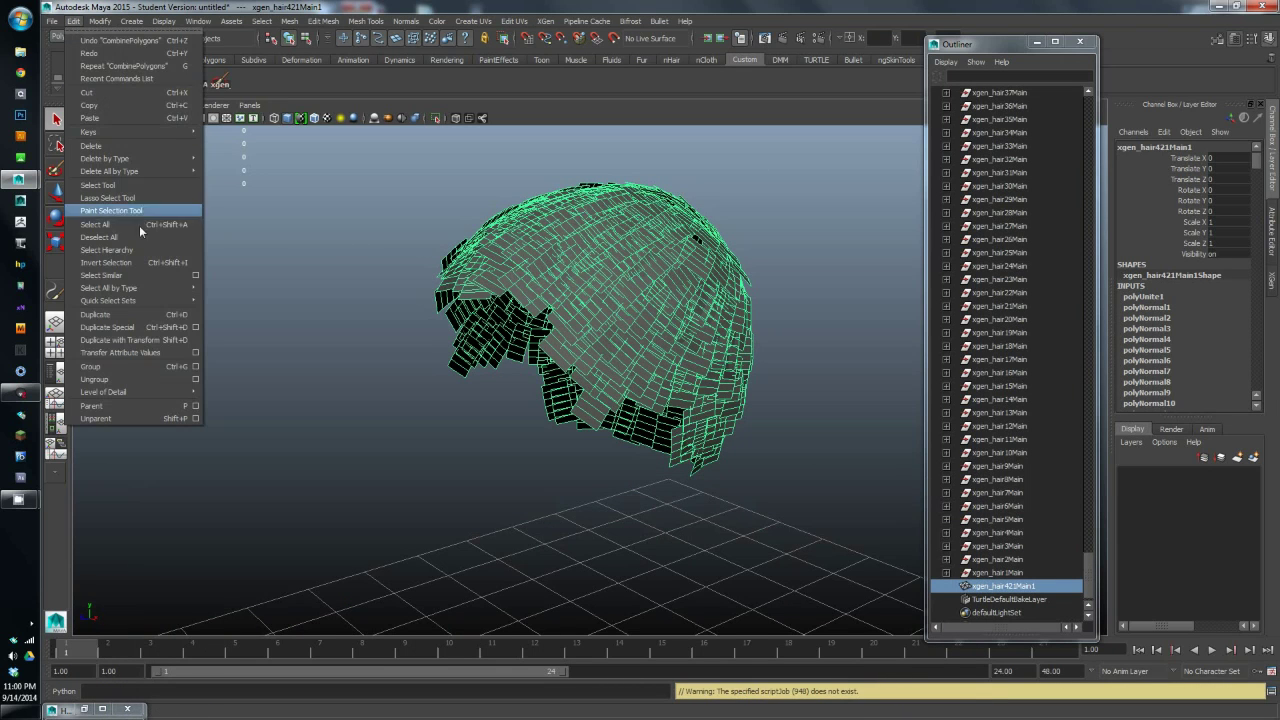
mouse_move(189, 173)
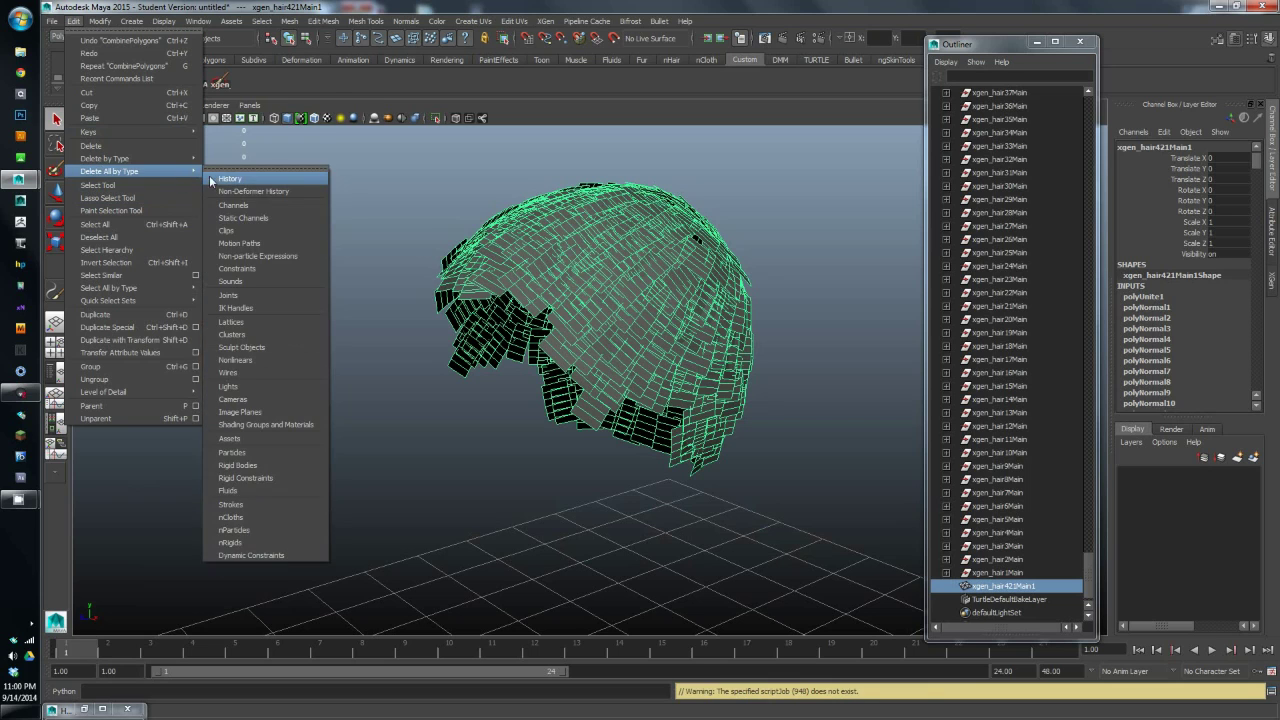
click(228, 178)
- Examine the combined hair mesh from the back, side and underside, keeping it selected
click(432, 405)
alt+drag(432, 405, 609, 391)
click(720, 323)
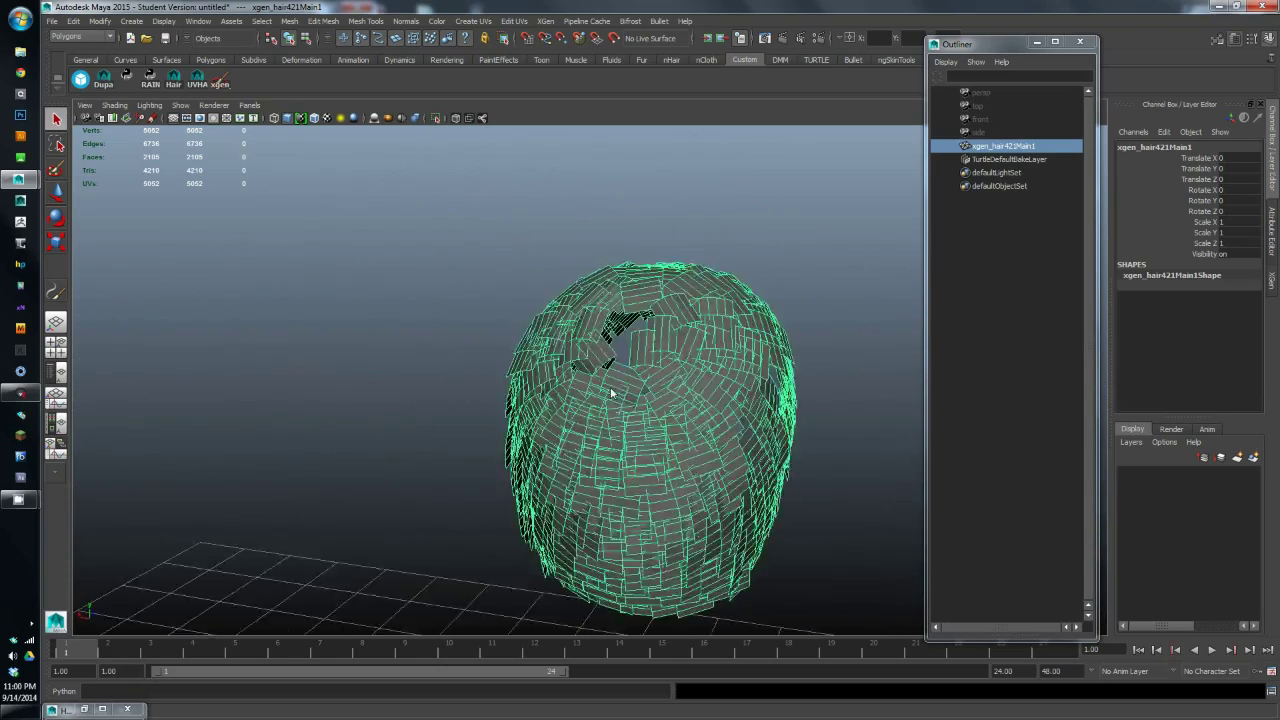
alt+right_drag(609, 391, 503, 411)
alt+drag(503, 411, 394, 424)
mouse_move(588, 408)
alt+mouse_down()
mouse_move(557, 431)
mouse_move(494, 423)
mouse_move(429, 371)
mouse_move(573, 388)
alt+mouse_up()
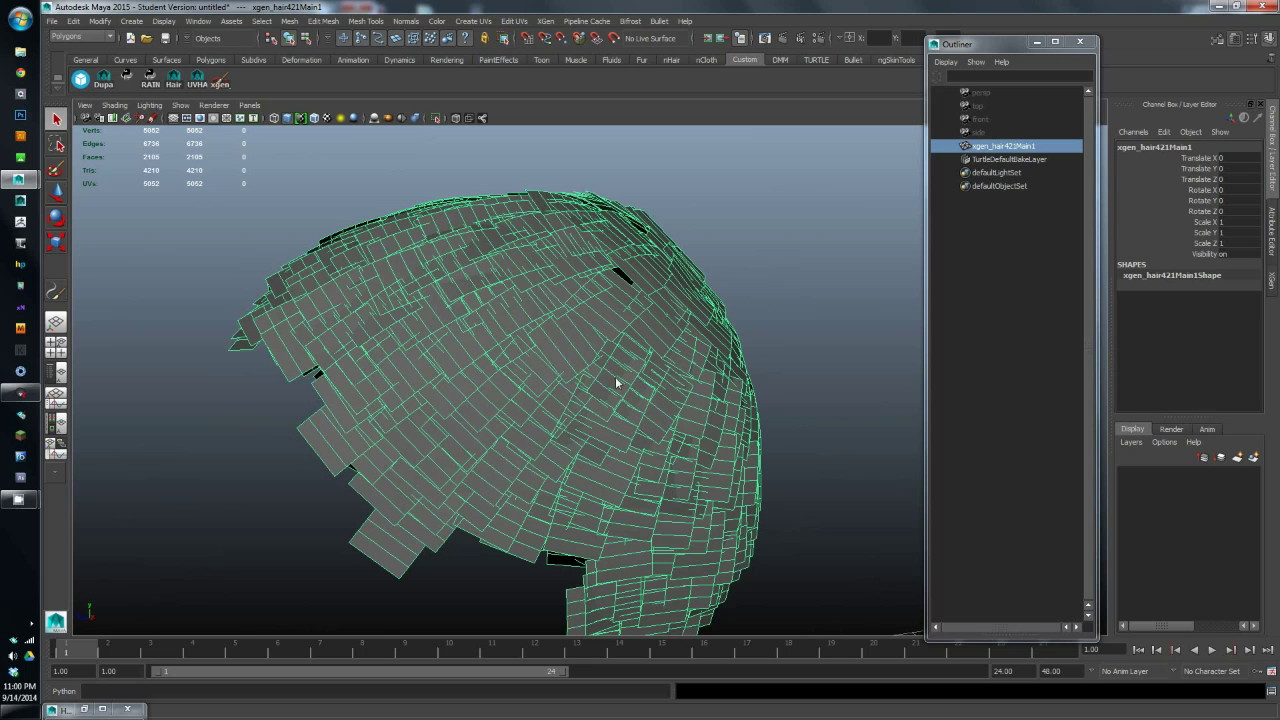
alt+right_drag(685, 419, 483, 303)
alt+drag(483, 303, 550, 316)
- Export the selected hair mesh as an OBJ to the xgen_hair folder, replacing the existing boy_hair.obj
click(54, 22)
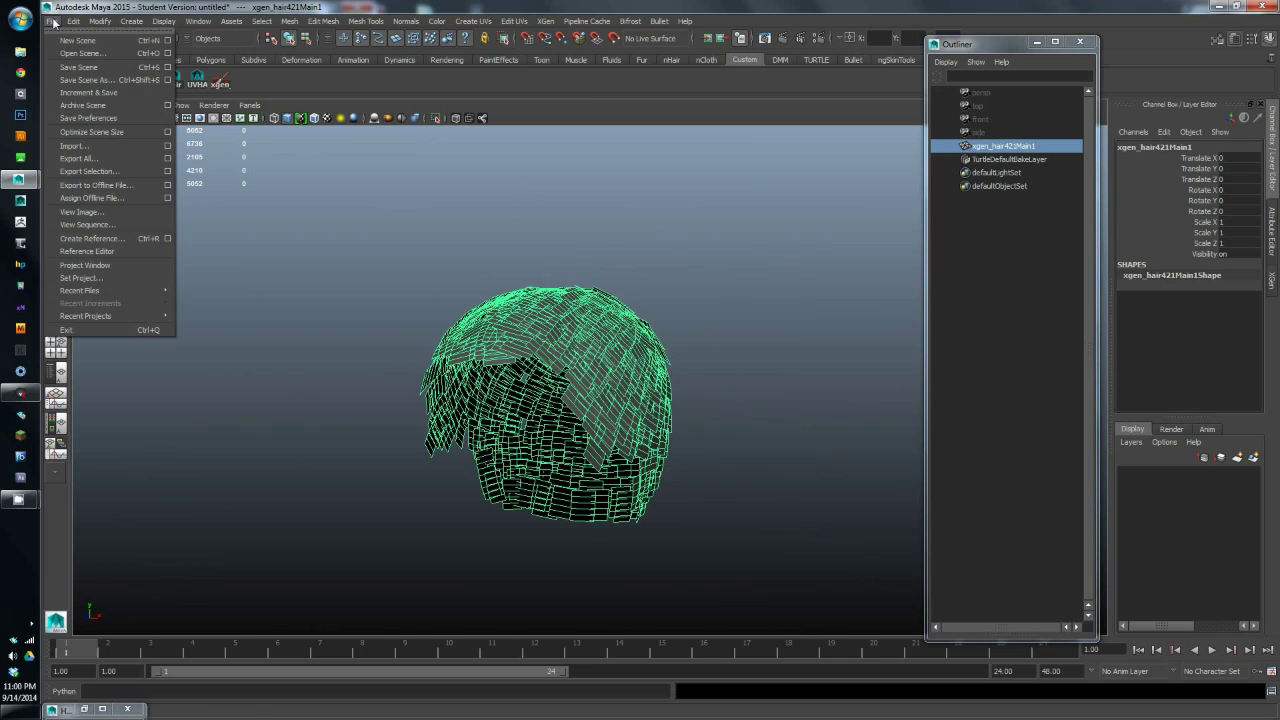
click(110, 172)
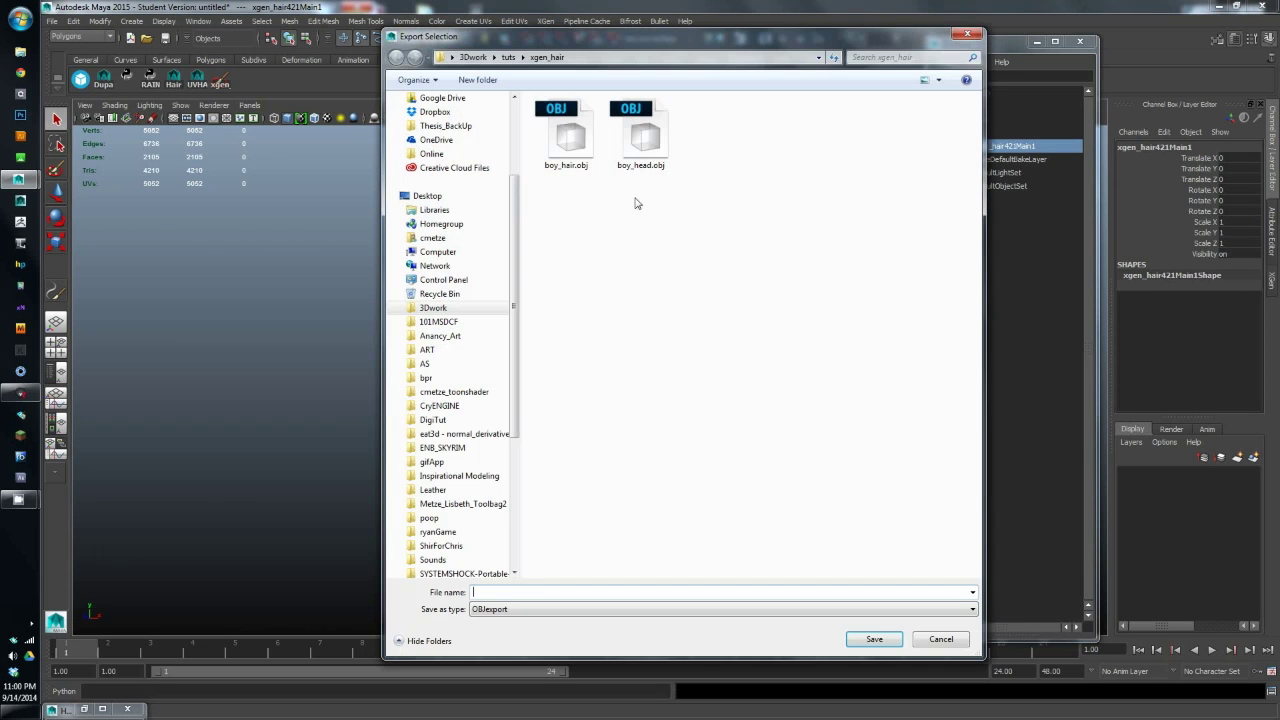
click(572, 148)
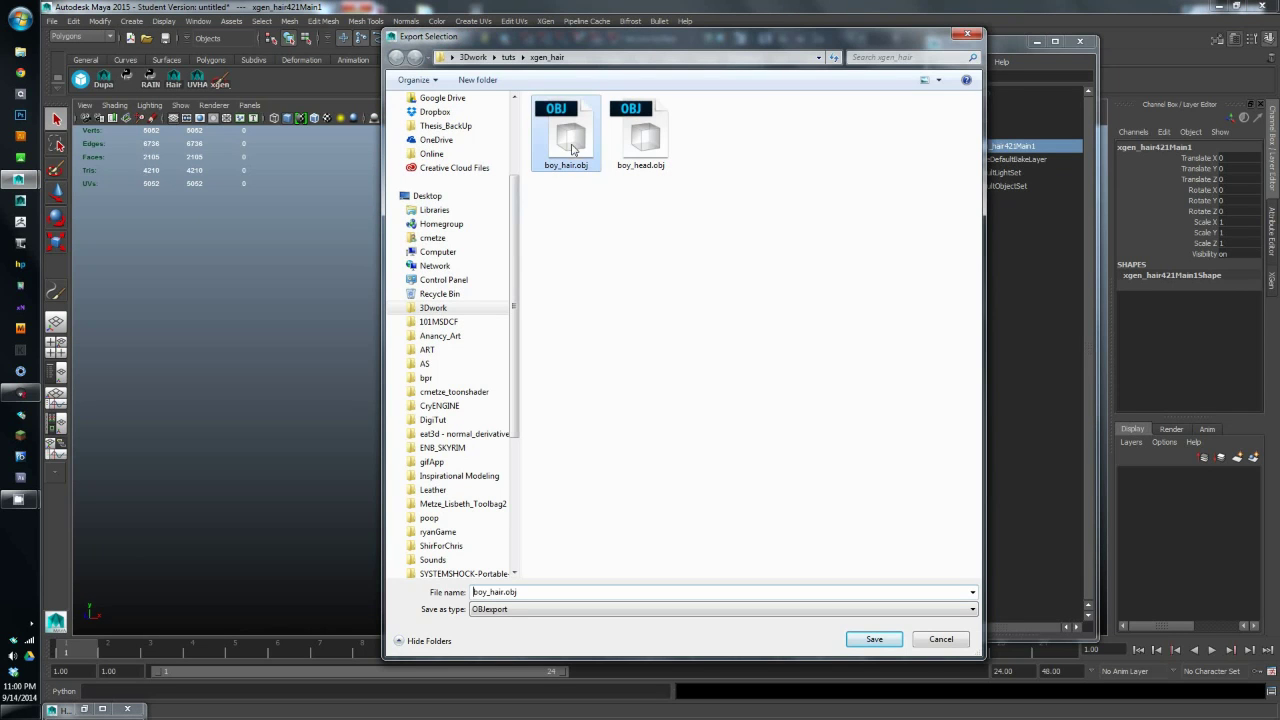
click(874, 639)
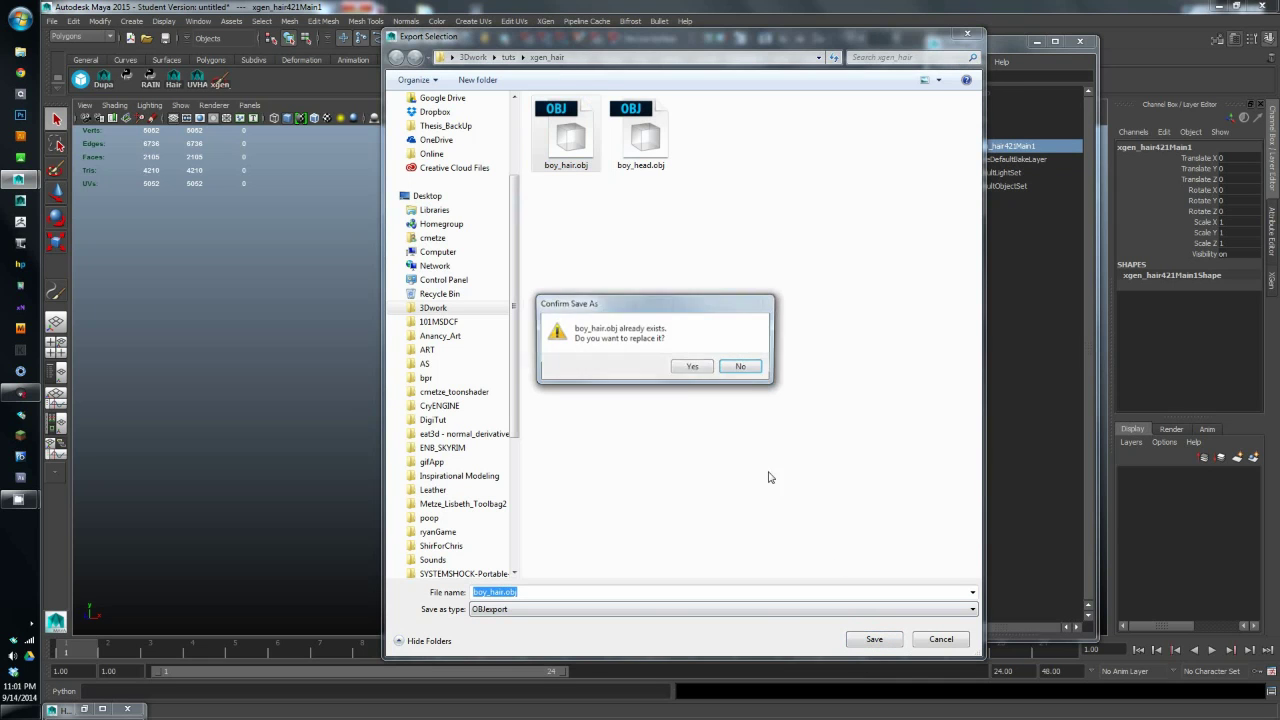
click(686, 368)
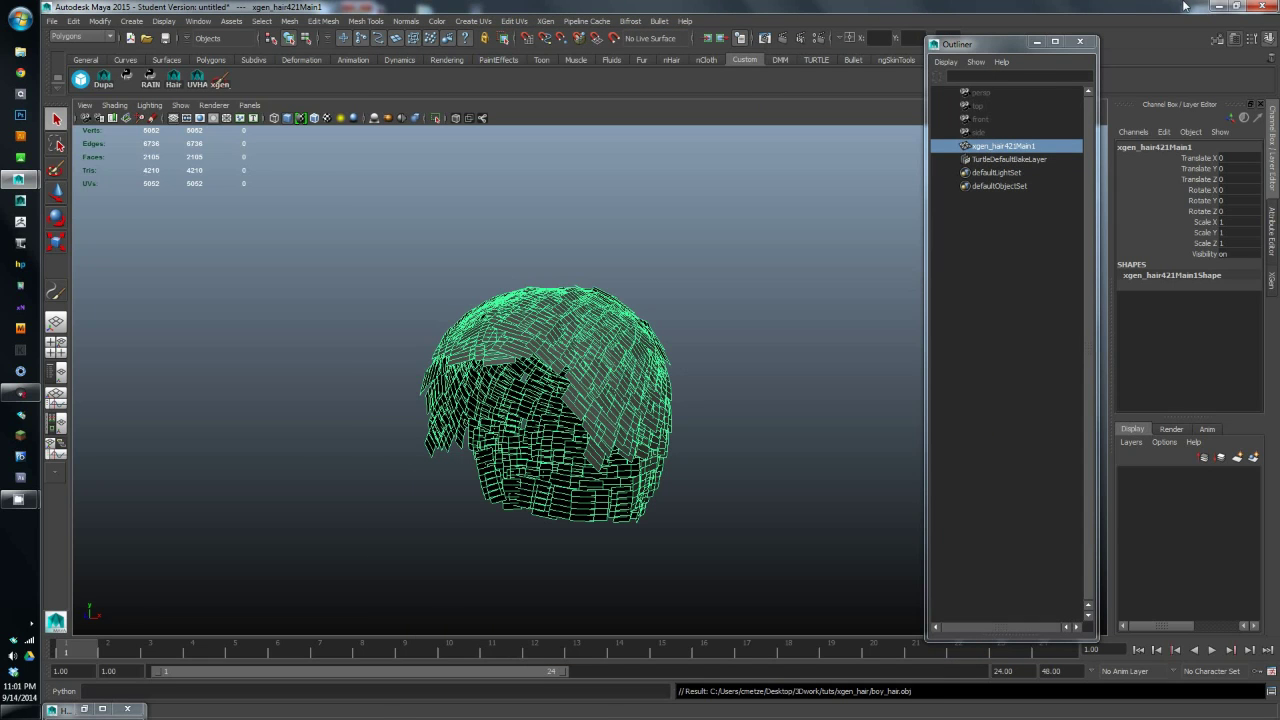
- Switch to Marmoset Toolbag and examine the boy_hair cards on the head from the side and front
click(1217, 6)
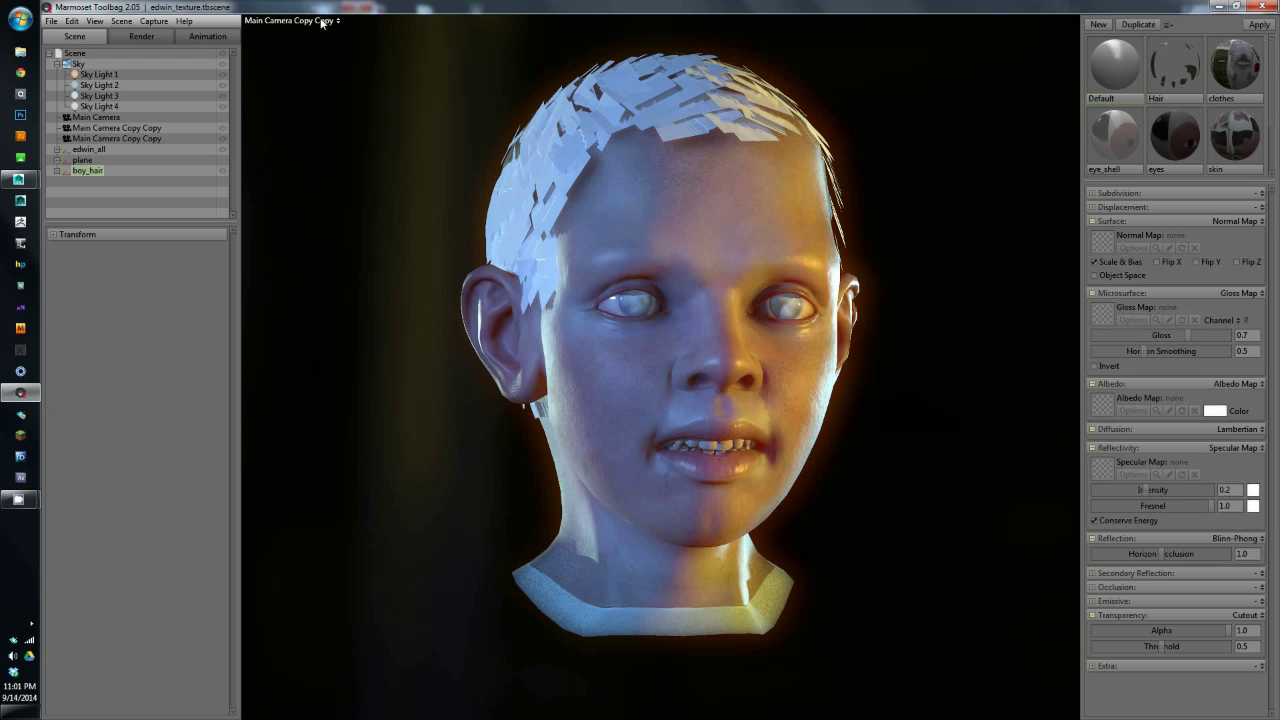
drag(449, 196, 946, 230)
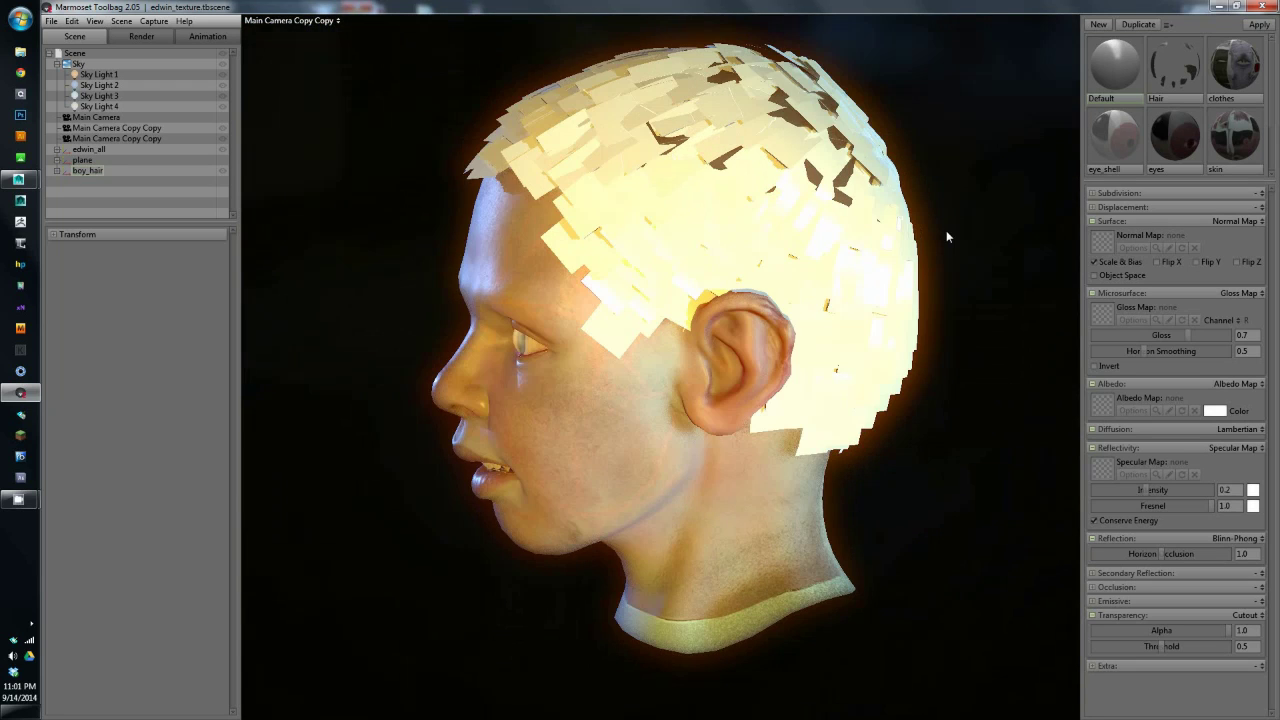
mouse_move(509, 153)
mouse_down()
mouse_move(688, 173)
mouse_move(475, 134)
mouse_move(642, 153)
mouse_move(628, 148)
mouse_up()
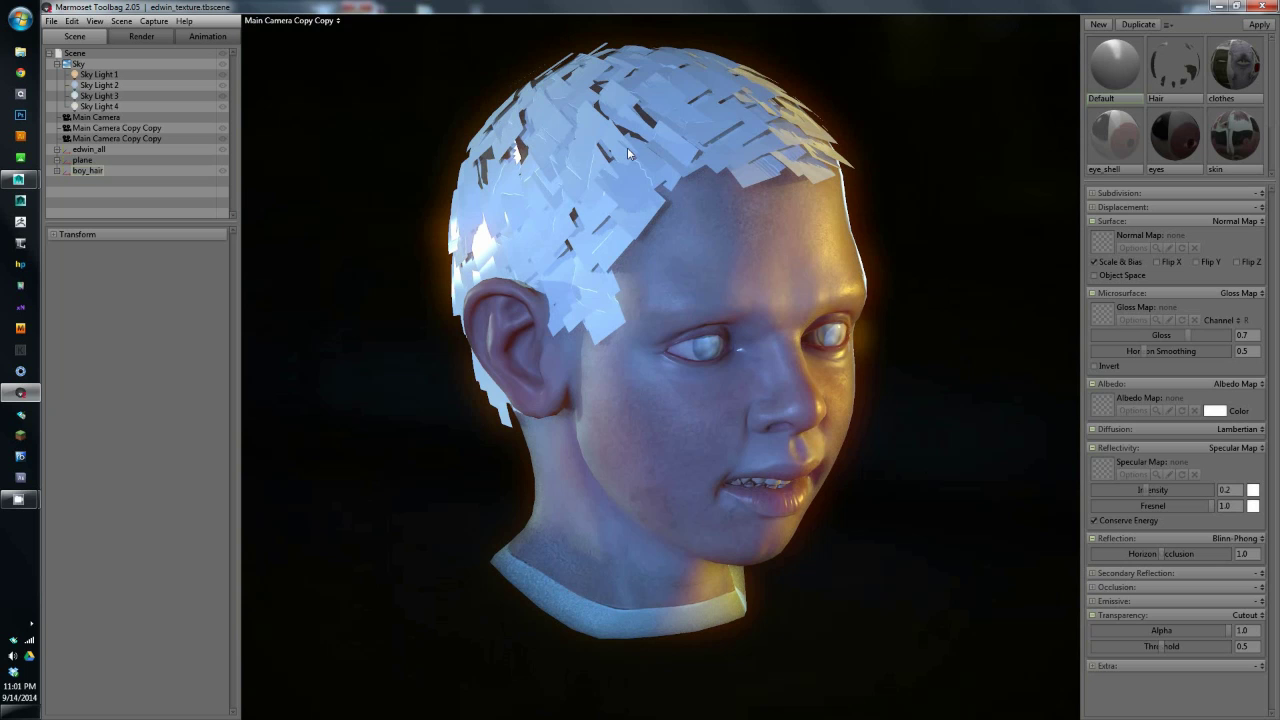
drag(712, 221, 699, 228)
middle_drag(699, 228, 699, 241)
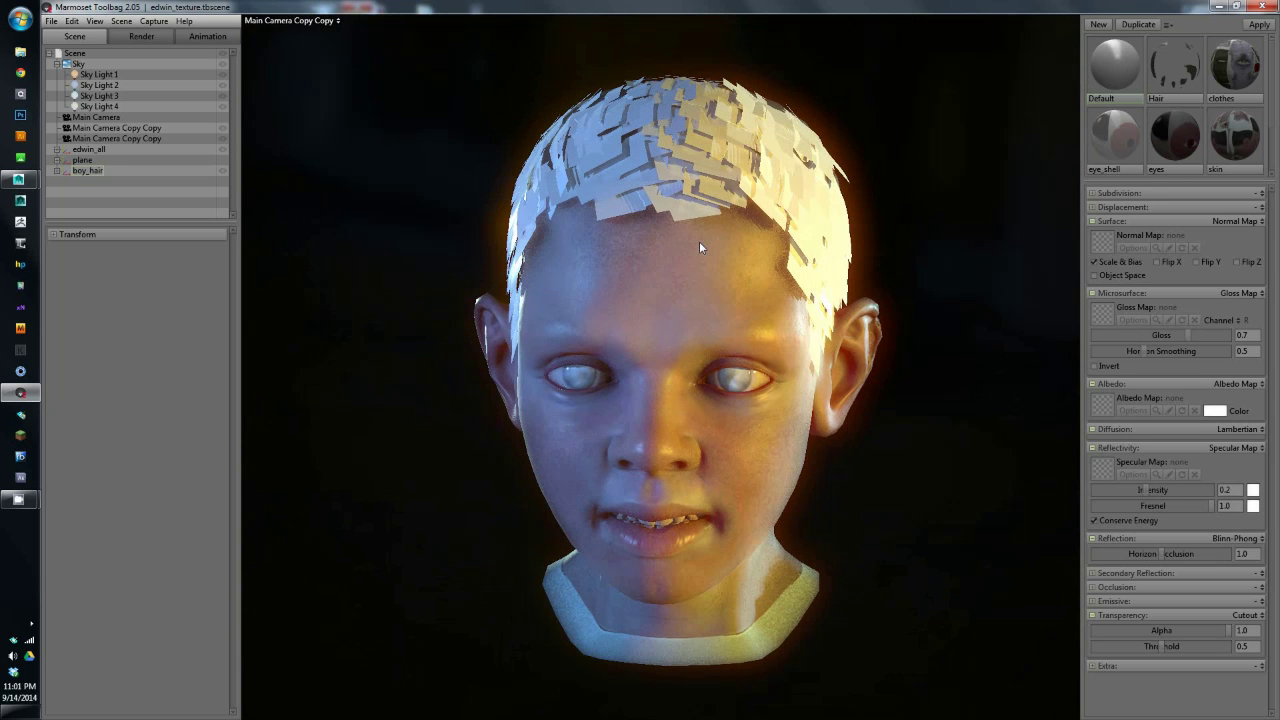